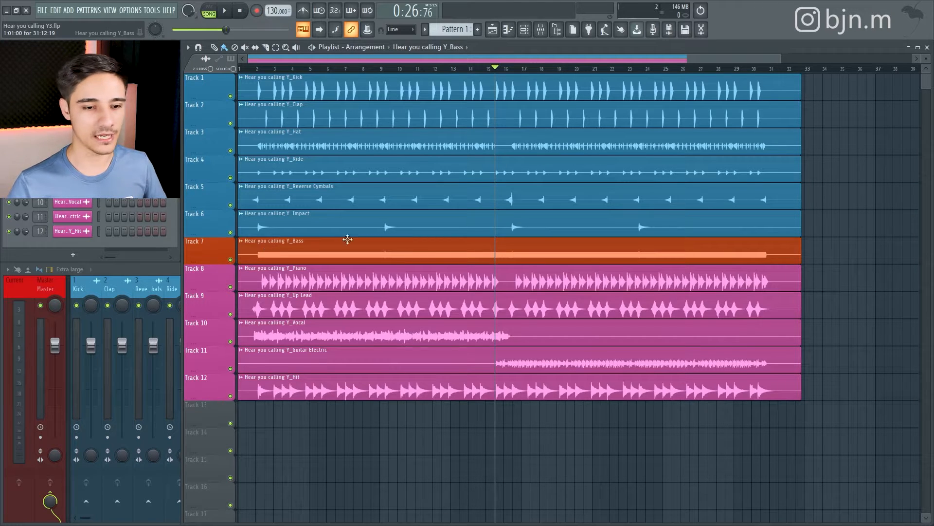
Step: Play the song from around bar 19 and from around bar 6, watching the level on the Master mixer track
click(155, 269)
click(341, 289)
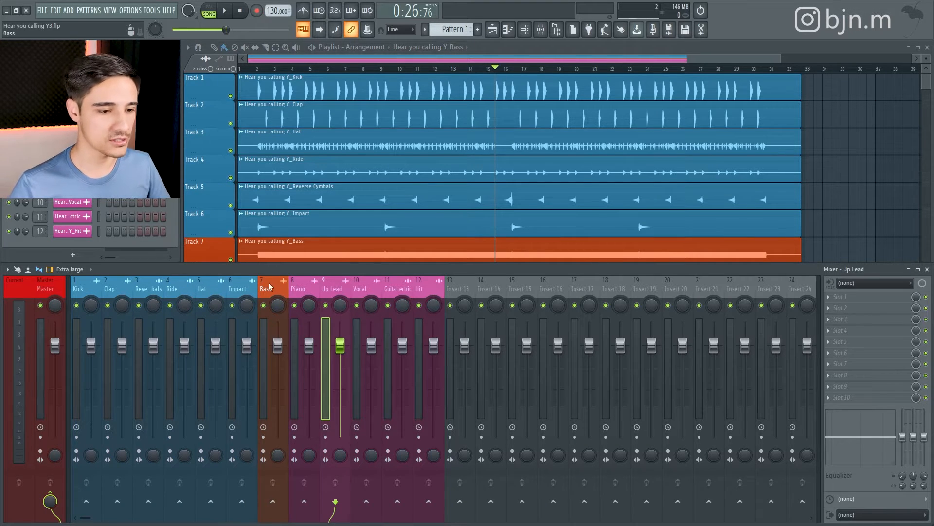
click(380, 60)
drag(374, 70, 548, 77)
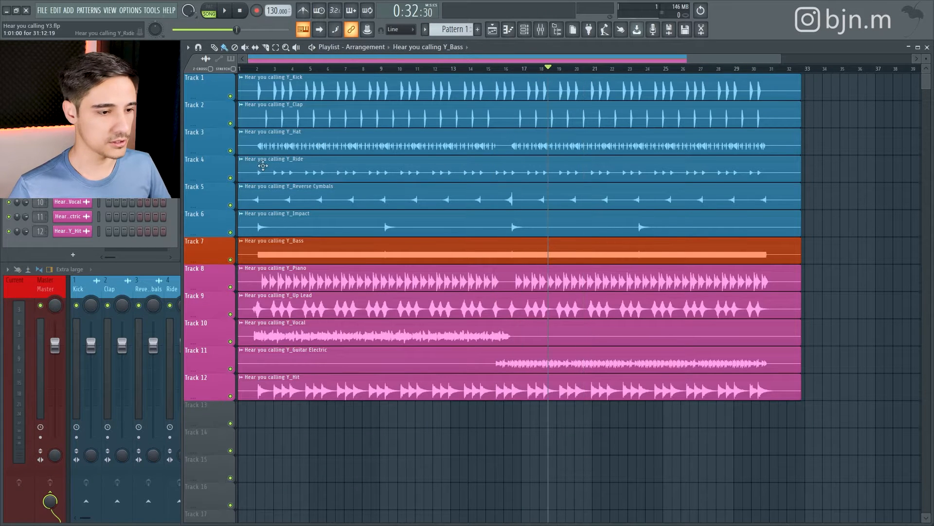
key(space)
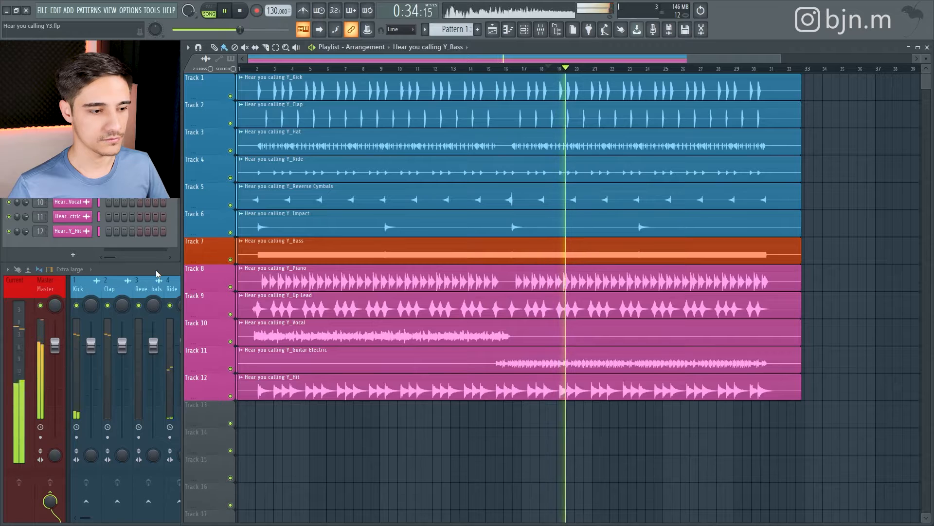
click(335, 69)
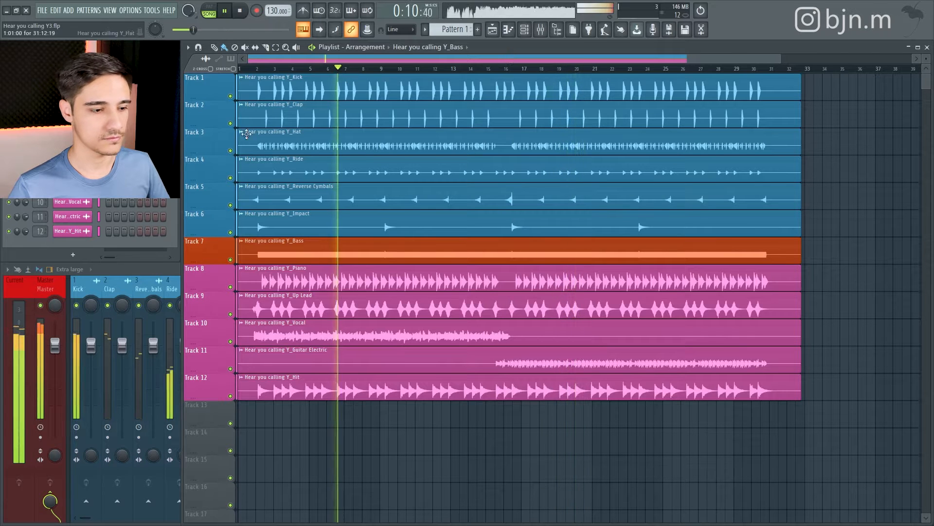
click(49, 290)
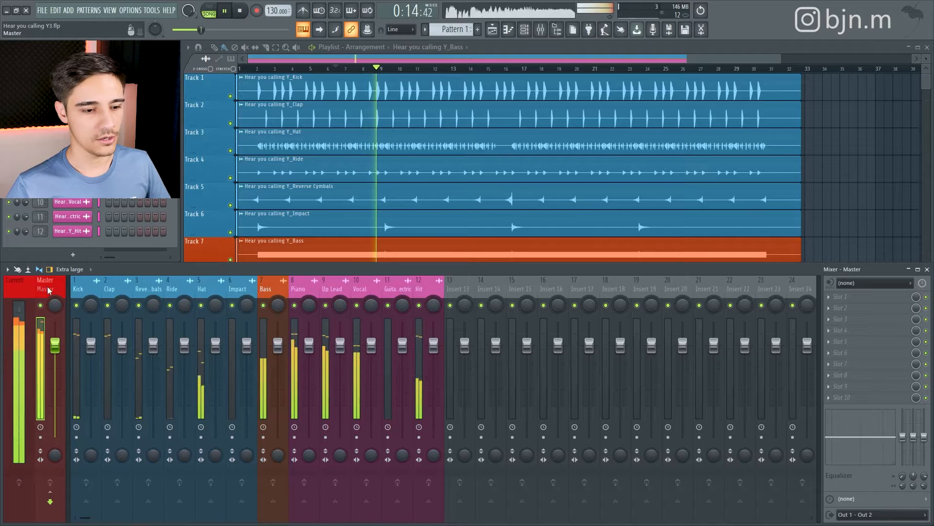
key(space)
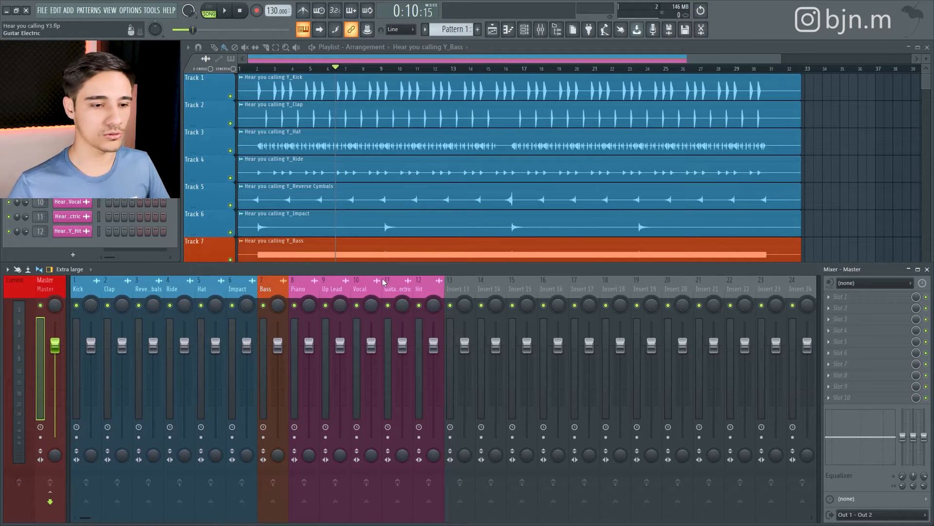
Step: Lower the faders of all the mixer tracks from Kick to Hit together to about -3.5 dB
click(331, 285)
click(308, 284)
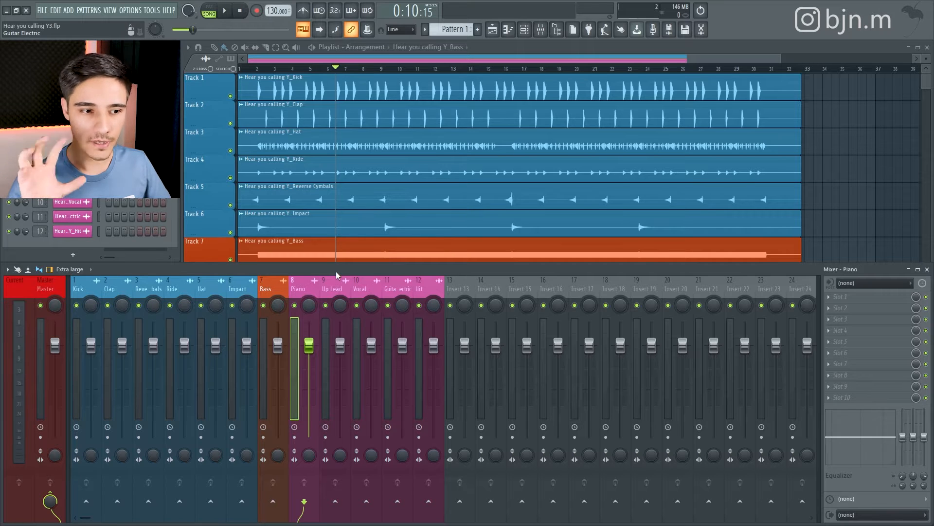
click(439, 288)
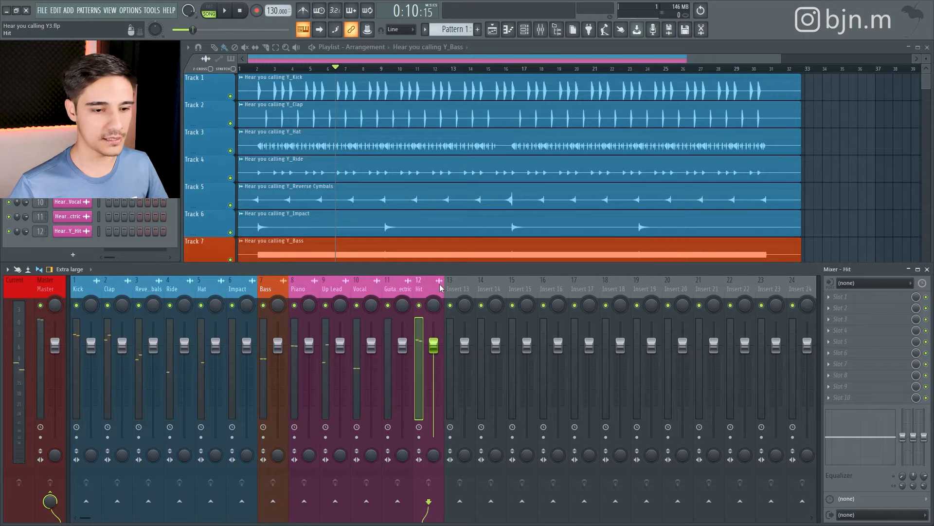
drag(421, 287, 81, 281)
drag(433, 345, 433, 359)
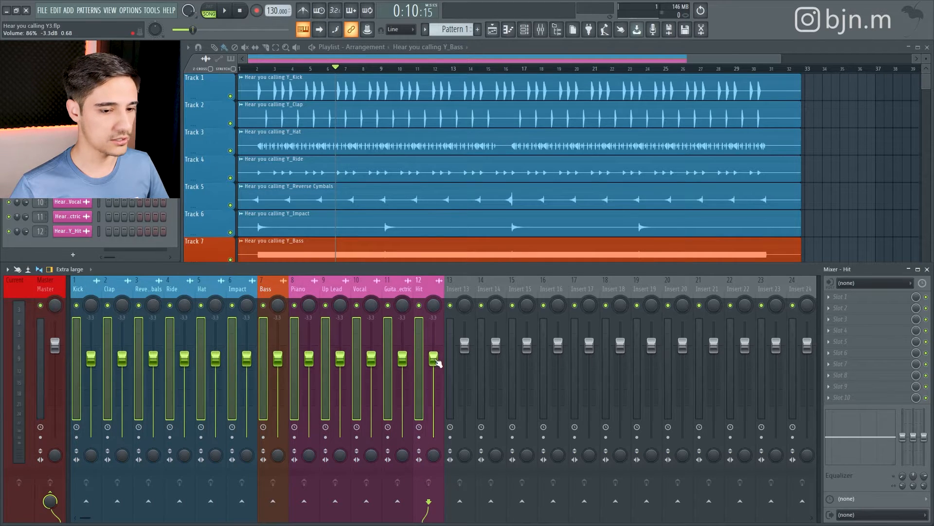
Step: Add FabFilter Pro-L 2 to the Master track and raise its gain
click(45, 287)
key(F8)
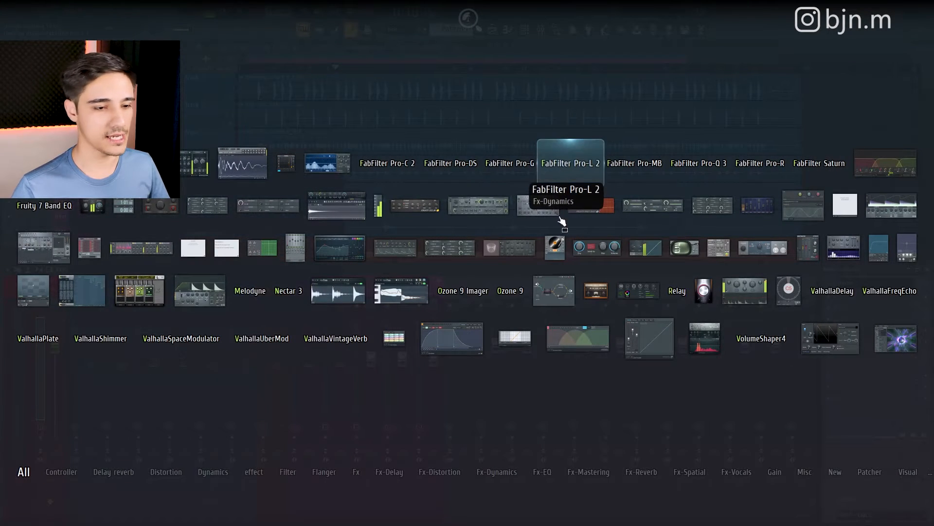
click(570, 163)
drag(316, 163, 565, 155)
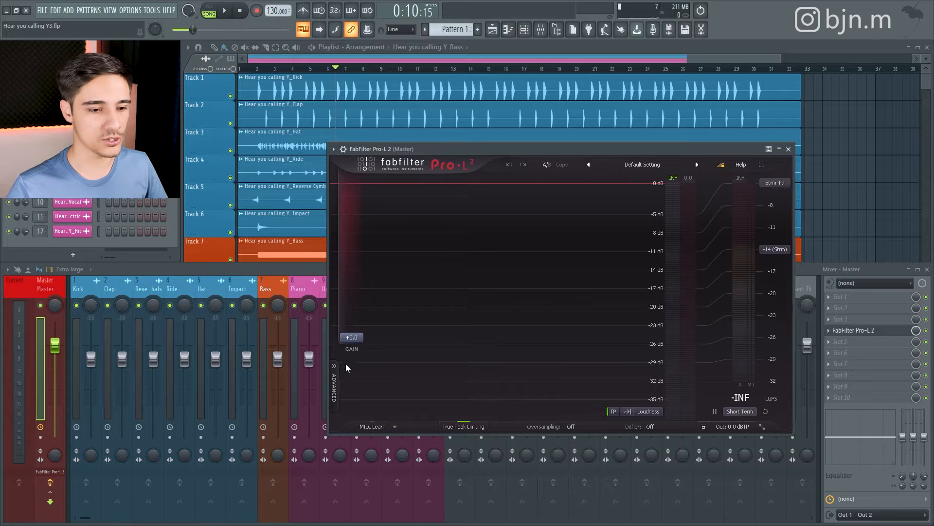
drag(352, 339, 352, 322)
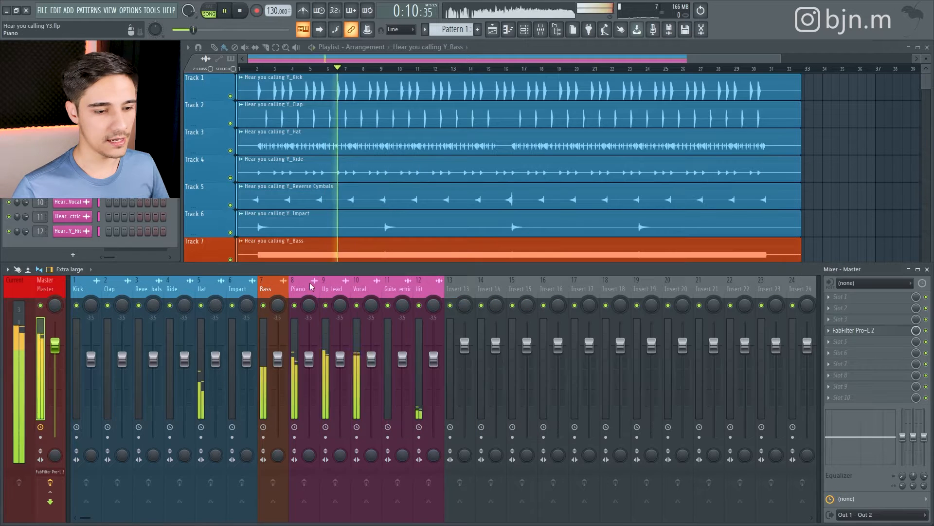
Step: Lower the Piano mixer track's volume to about -6.6 dB while listening to the song
key(space)
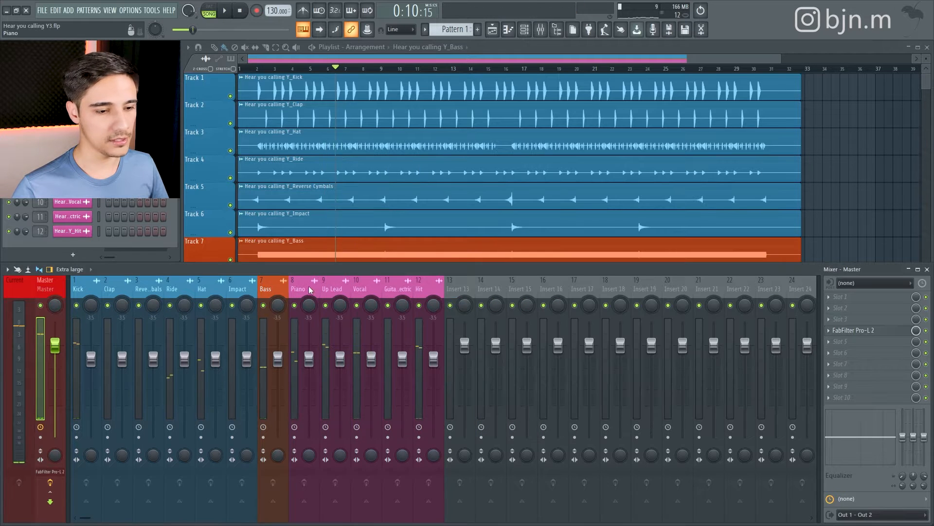
click(310, 289)
key(space)
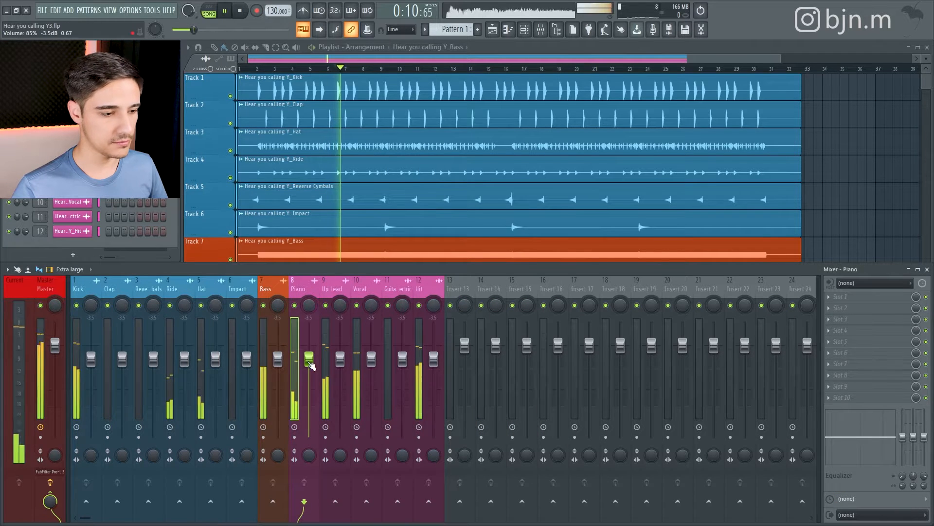
drag(312, 366, 312, 376)
key(space)
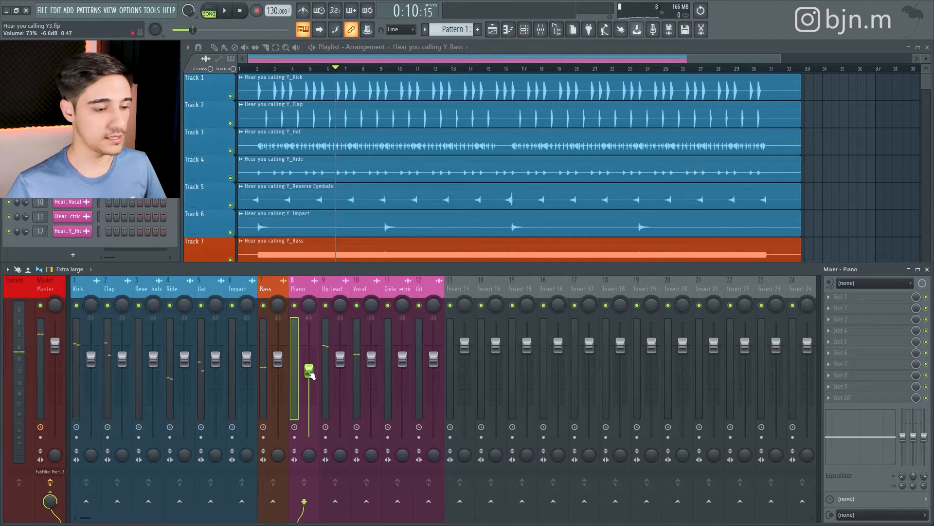
Step: Raise the Vocal mixer track's fader back to its default level while listening to the song
drag(370, 359, 371, 348)
key(space)
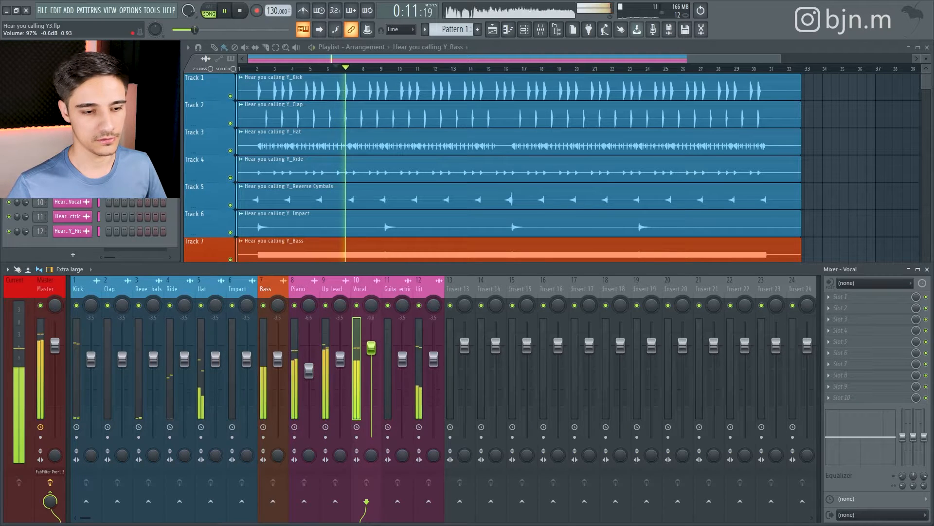
drag(370, 347, 371, 345)
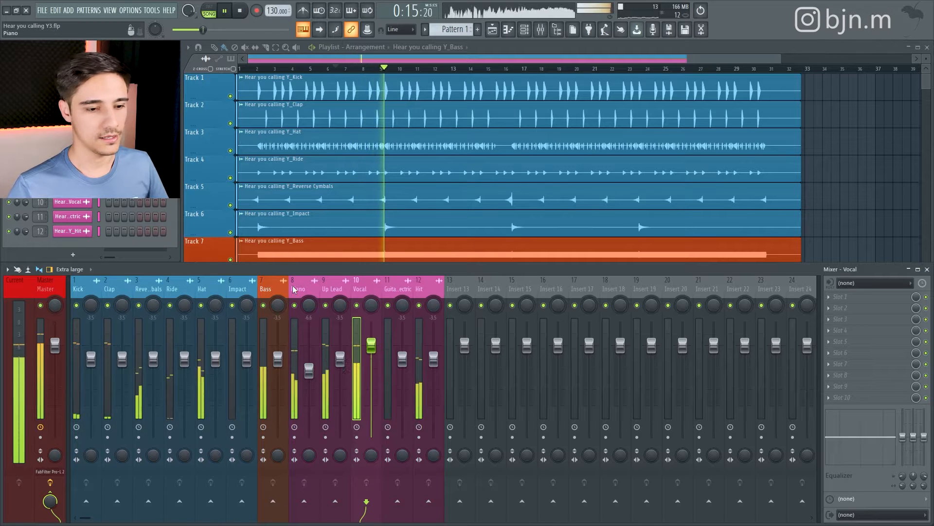
key(space)
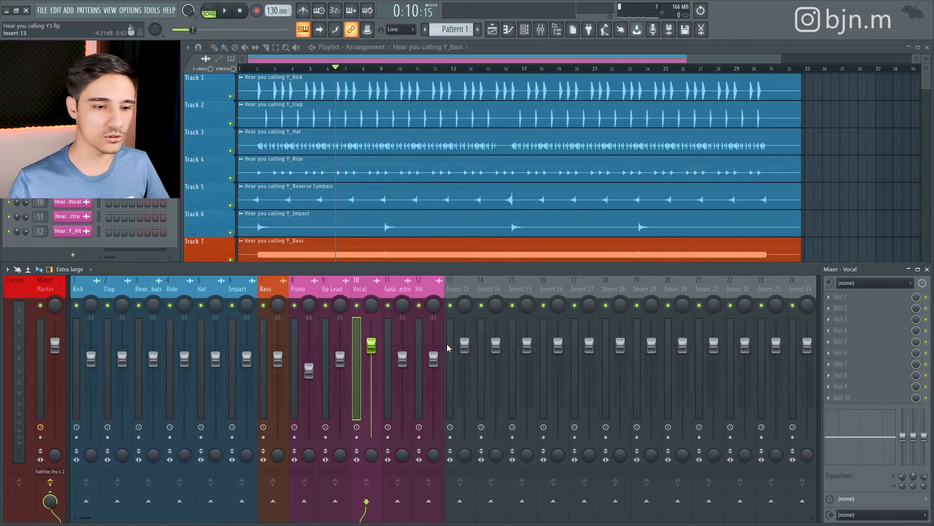
Step: Mute the Vocal mixer track, listen to the rest of the mix, and solo the Kick
click(82, 321)
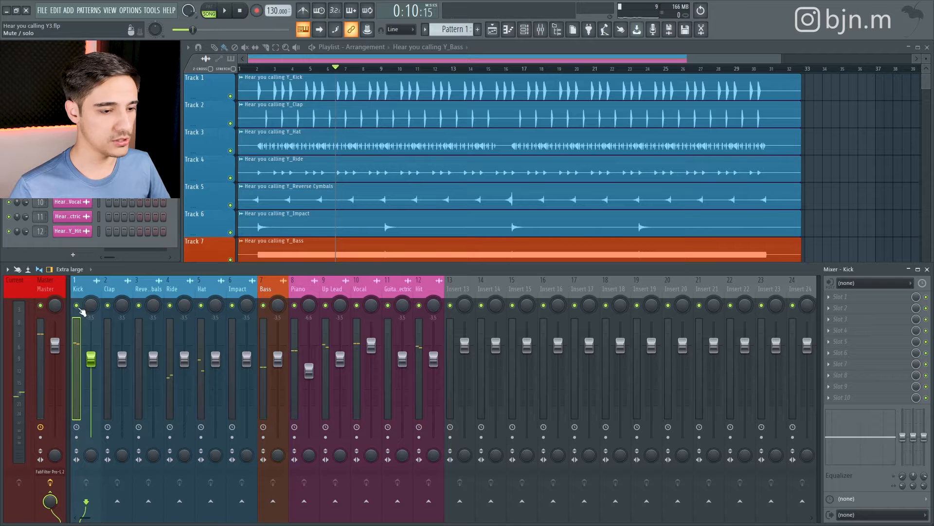
click(358, 306)
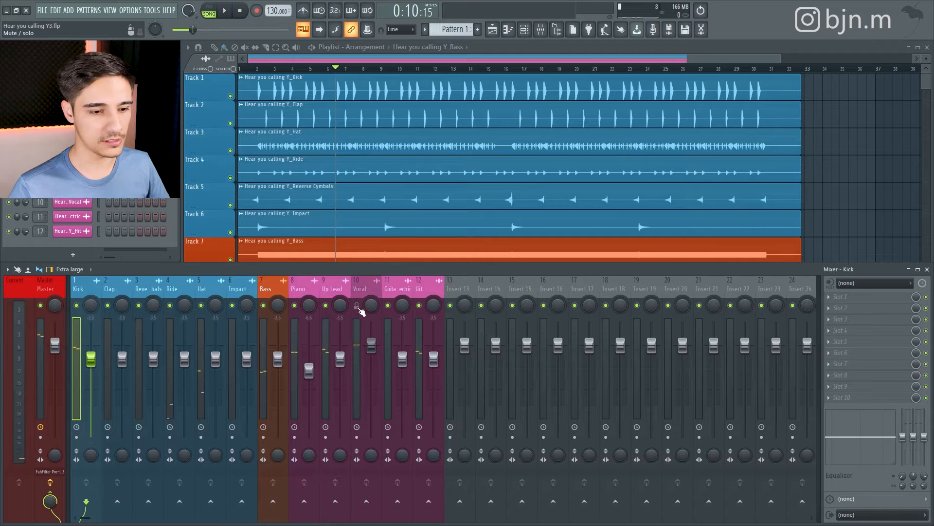
key(space)
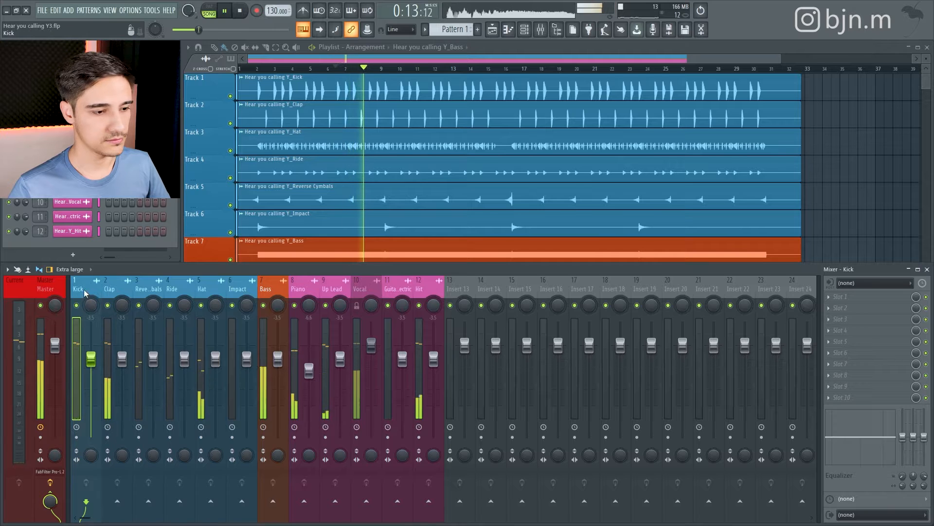
right_click(76, 306)
key(space)
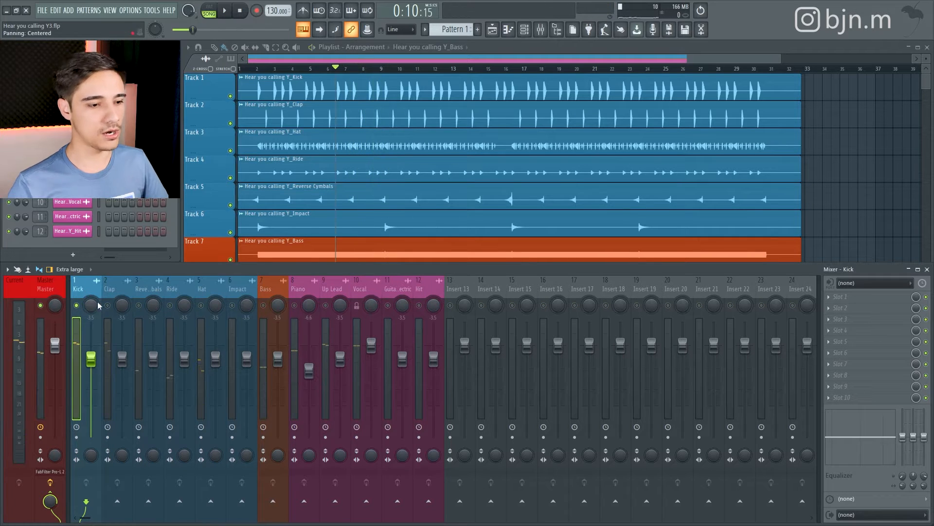
Step: Enable Clap and Bass alongside the soloed Kick and listen to the three tracks together
click(108, 305)
click(264, 305)
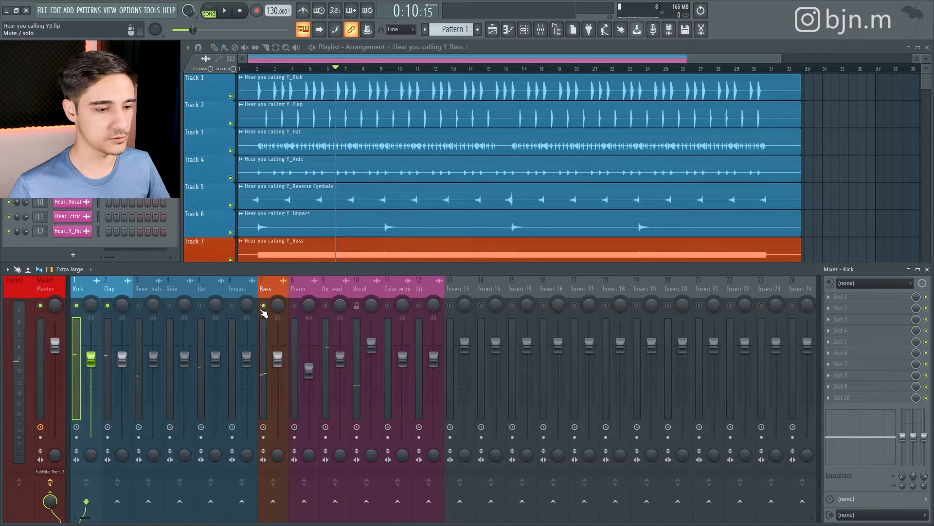
key(space)
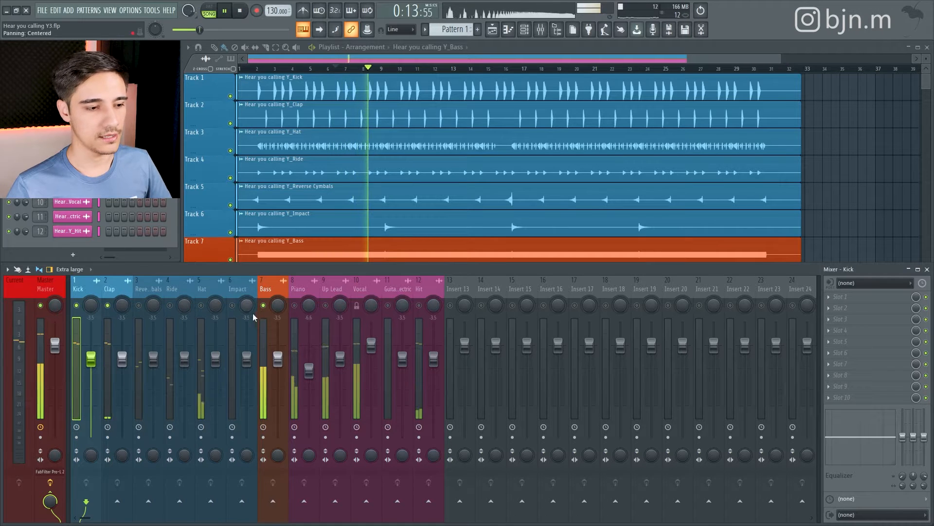
key(space)
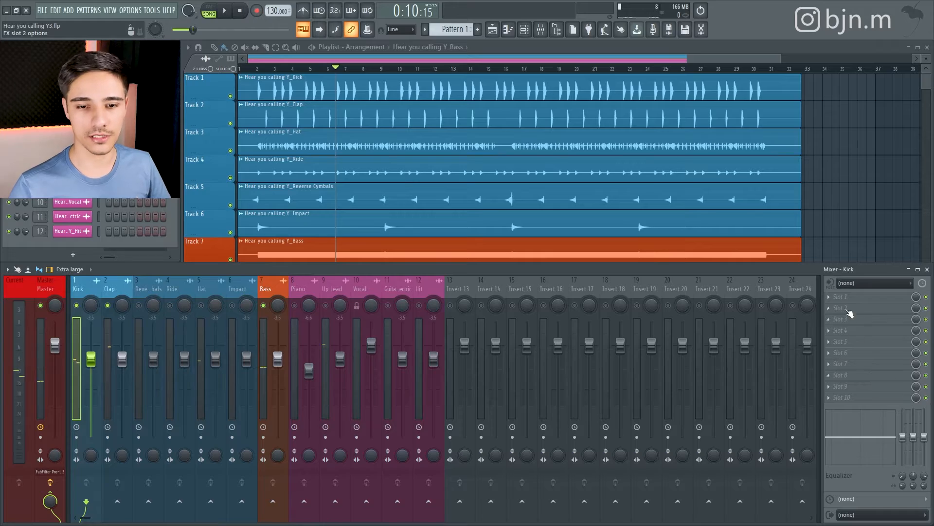
Step: Add Fruity Parametric EQ 2 to the Kick track and cut band 4 by about 3.5 dB around 659 Hz
middle_click(849, 317)
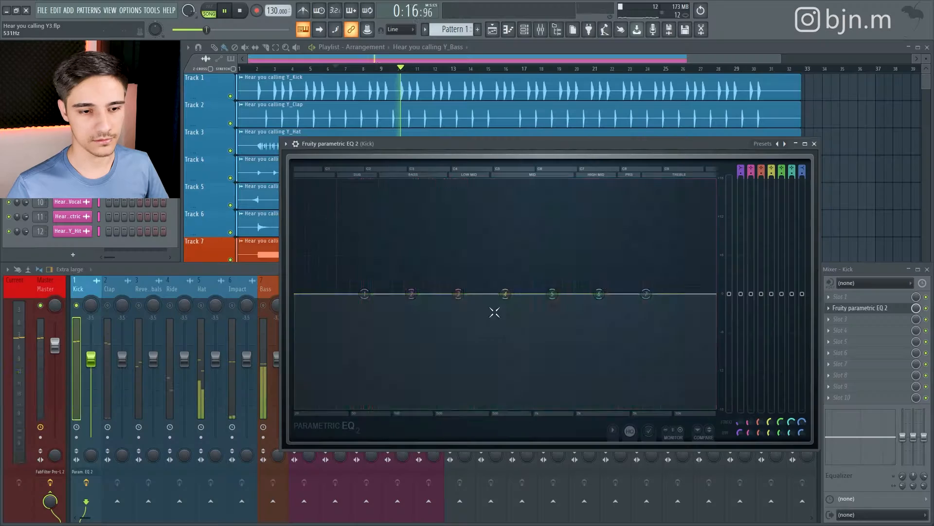
drag(505, 293, 507, 316)
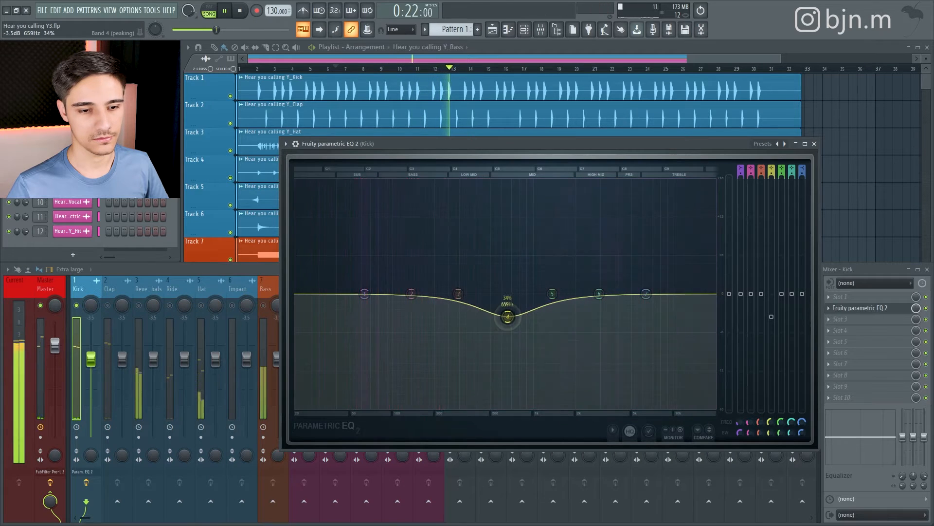
click(814, 143)
key(space)
Step: Add Fruity Compressor to the Kick track and move its window clear over the playlist
key(F8)
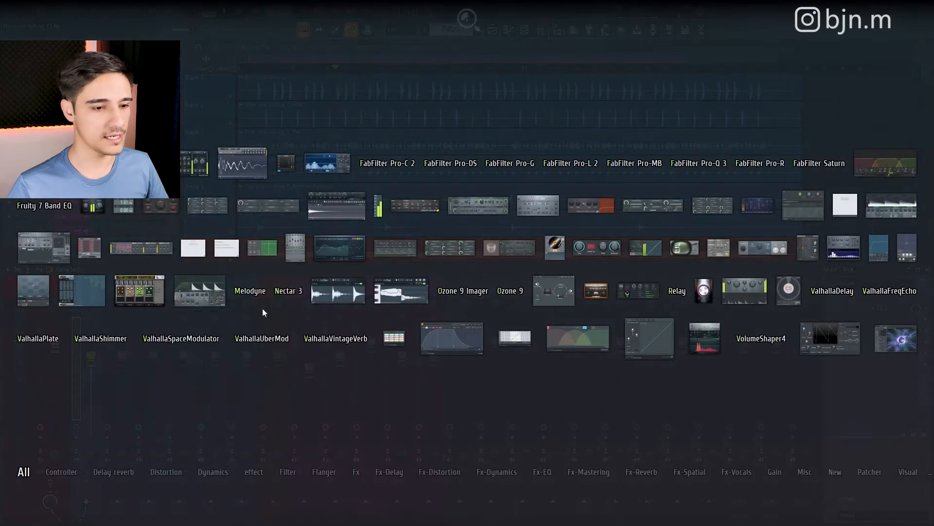
click(275, 208)
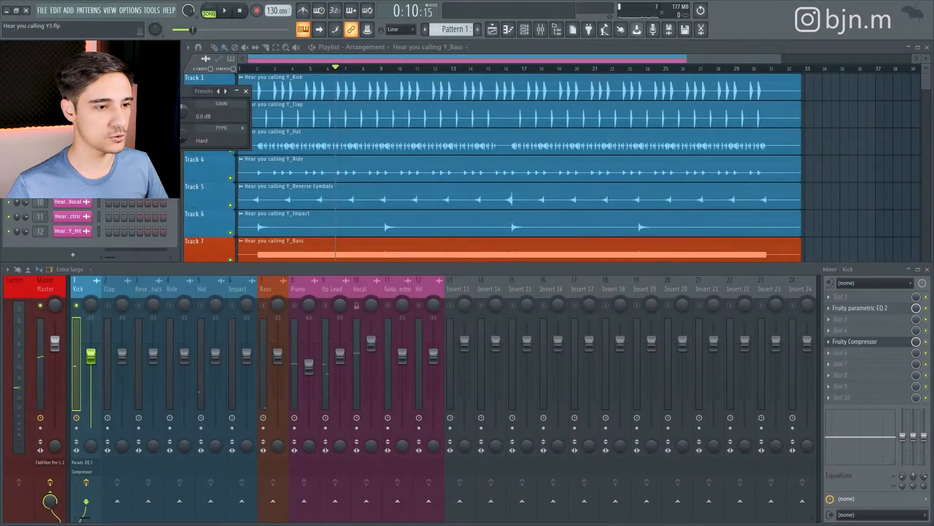
drag(422, 107, 506, 173)
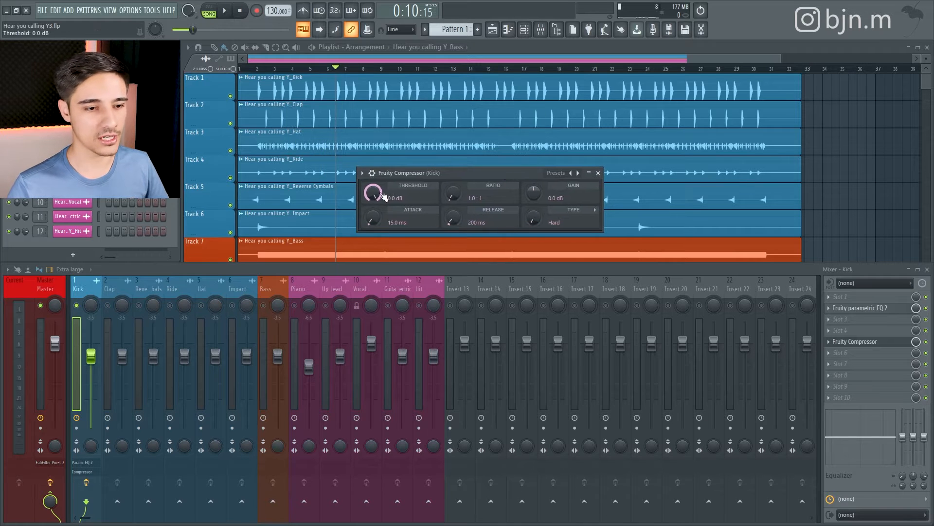
Step: Set the Kick compressor to threshold -7.9 dB, ratio 3.2:1, gain 2.0 dB and attack 32.8 ms during playback
key(space)
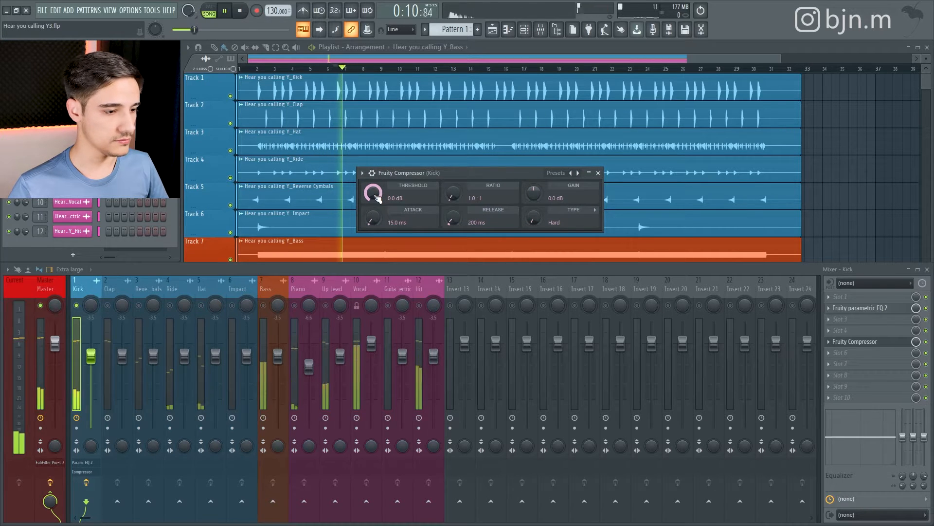
mouse_move(377, 197)
mouse_down()
mouse_move(377, 220)
mouse_move(377, 210)
mouse_up()
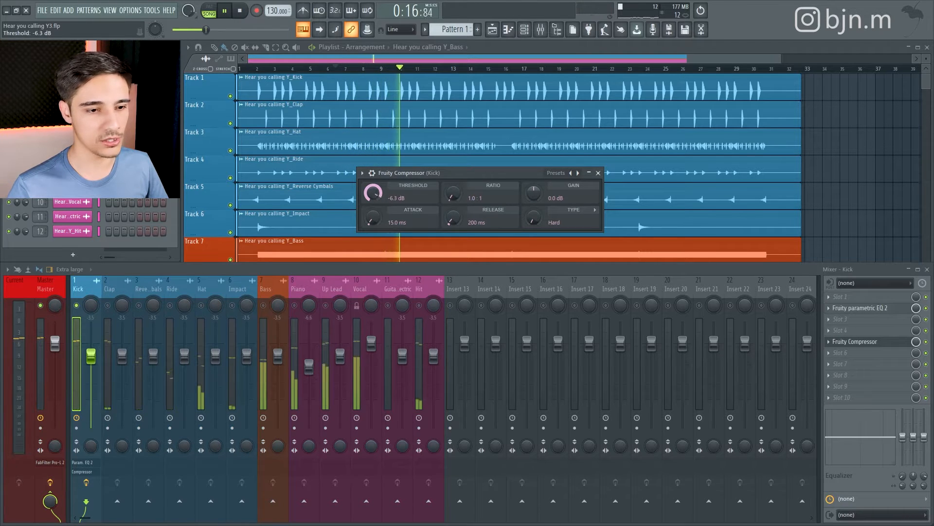
drag(454, 196, 455, 189)
drag(377, 221, 379, 227)
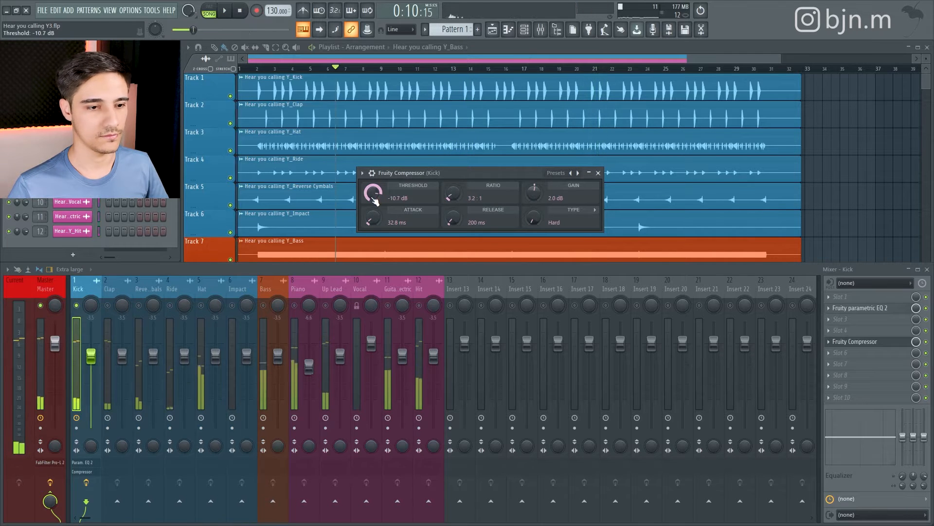
drag(374, 193, 374, 190)
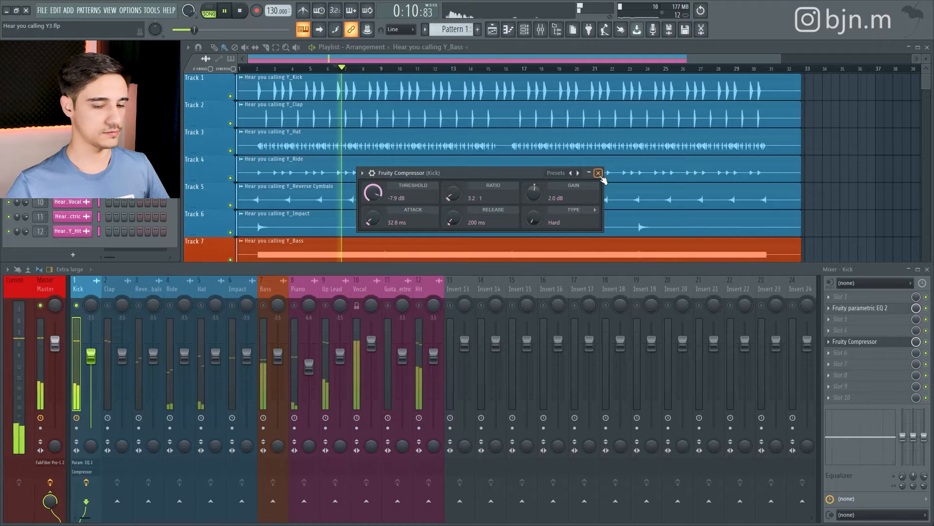
click(598, 173)
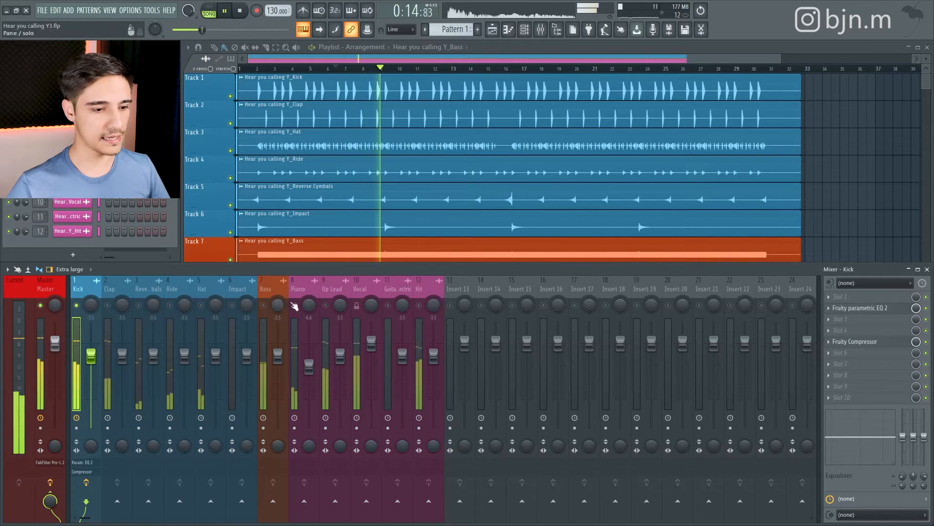
Step: Route the Kick mixer track to the Bass track as a sidechain and reselect Bass during playback
click(268, 288)
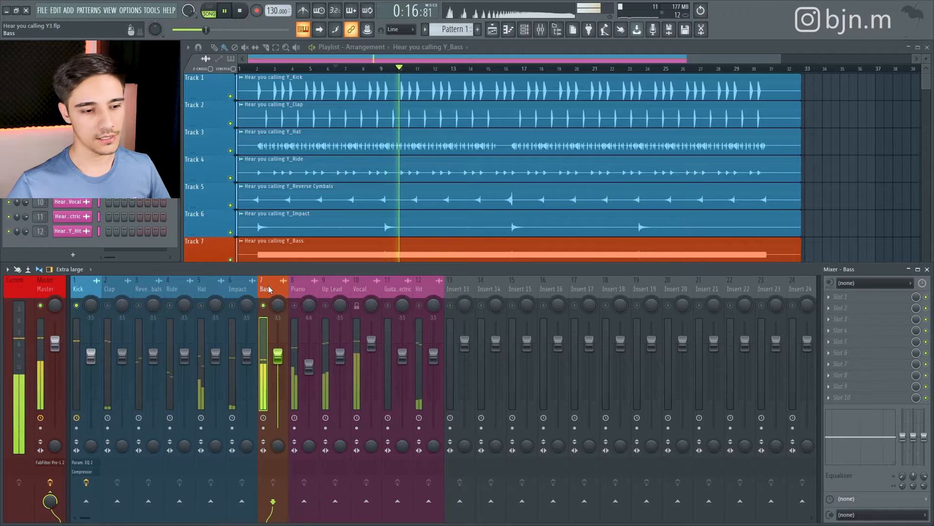
click(89, 282)
click(274, 285)
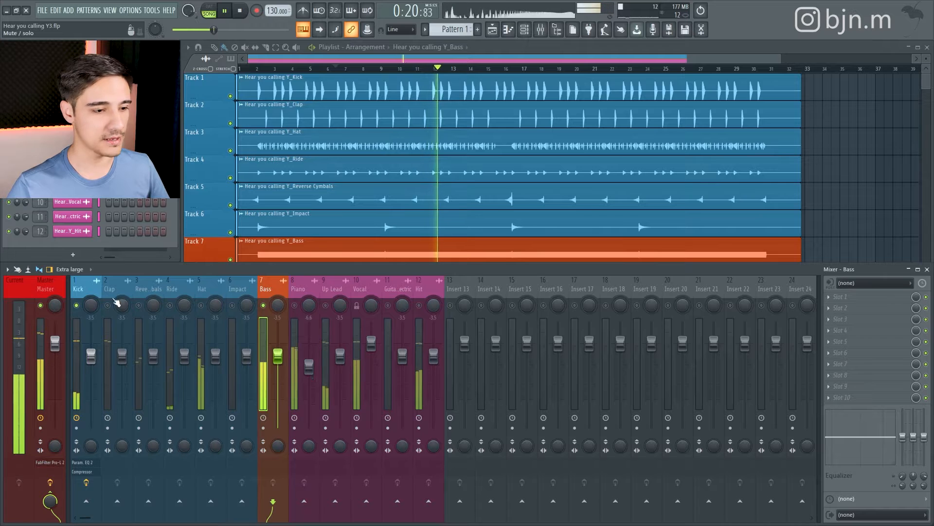
click(80, 292)
click(273, 501)
click(276, 288)
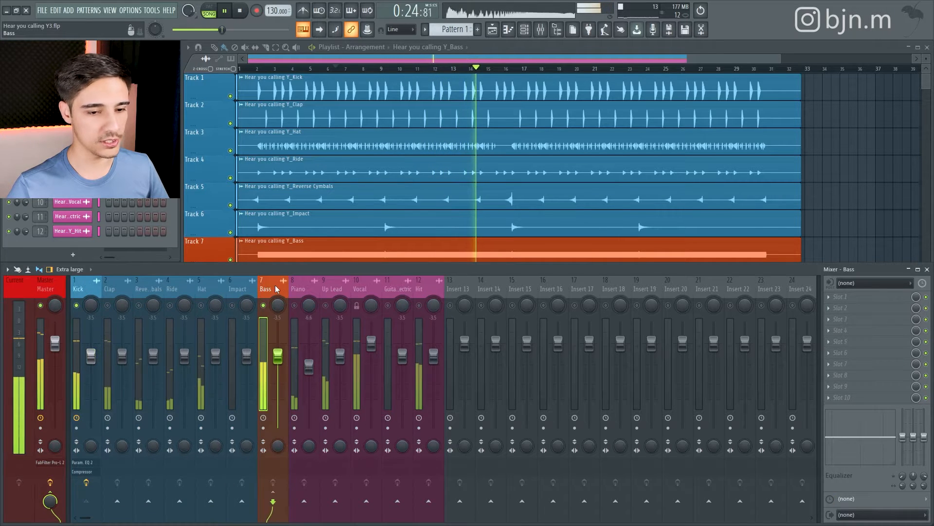
Step: Add Fruity Limiter to Bass in compressor mode with sidechain source 1, a lowered threshold and a 3.0:1 ratio
key(F8)
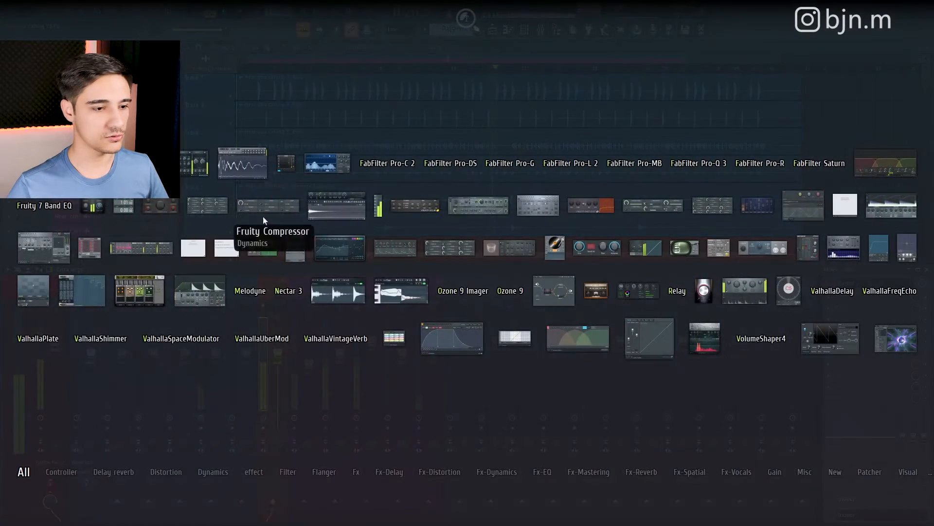
click(895, 204)
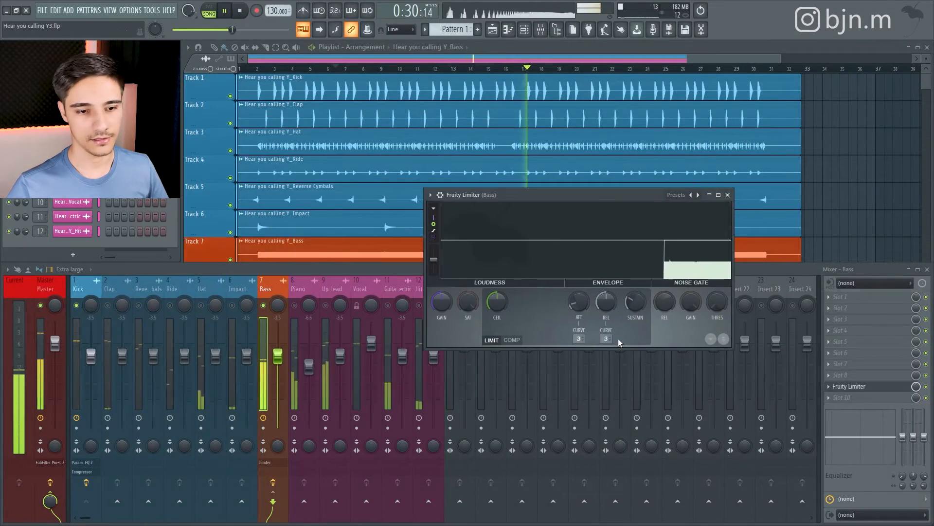
click(512, 340)
drag(496, 302, 496, 360)
drag(550, 302, 550, 282)
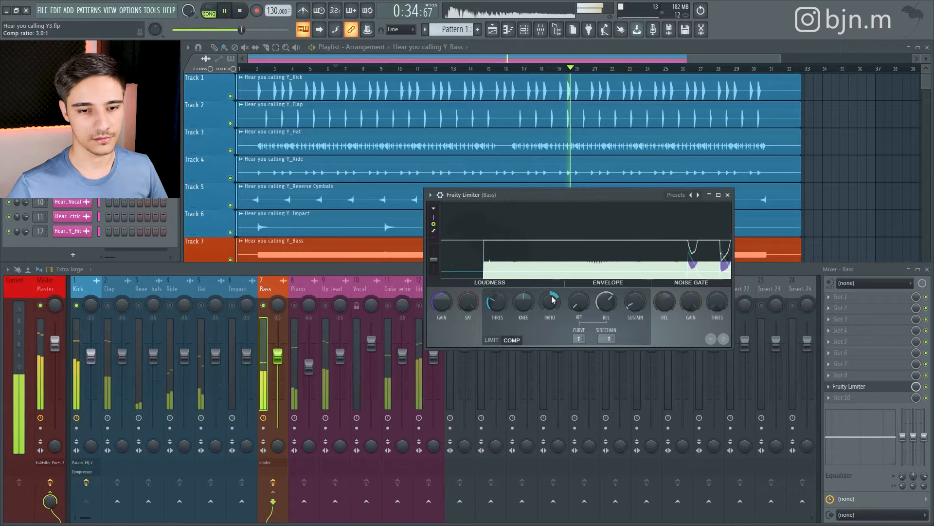
Step: Tune the Bass limiter's compressor release to about 167 ms during playback and close its window
key(space)
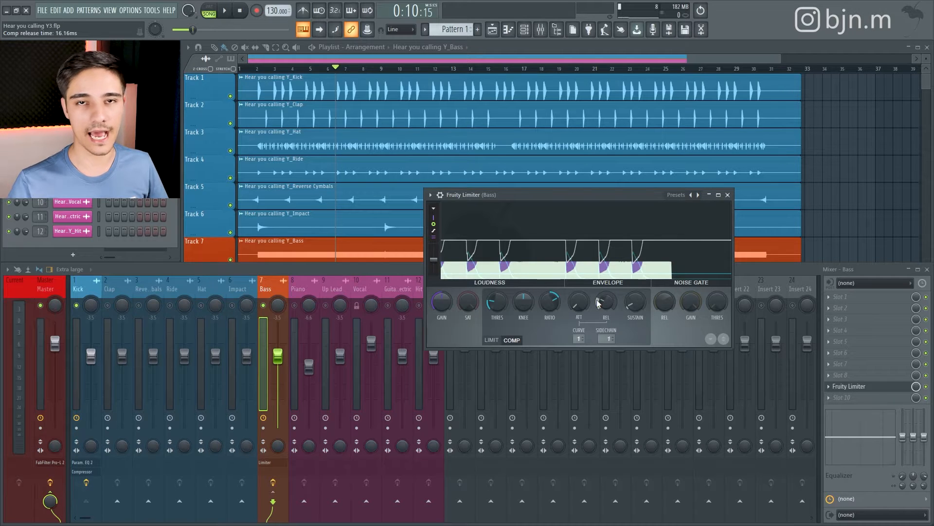
key(space)
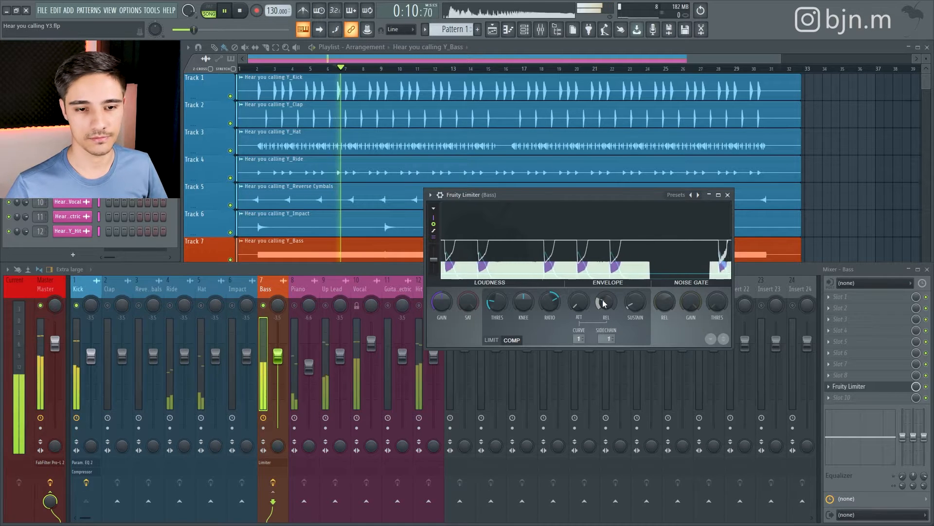
mouse_move(609, 304)
mouse_down()
mouse_move(609, 328)
mouse_move(610, 274)
mouse_move(609, 309)
mouse_up()
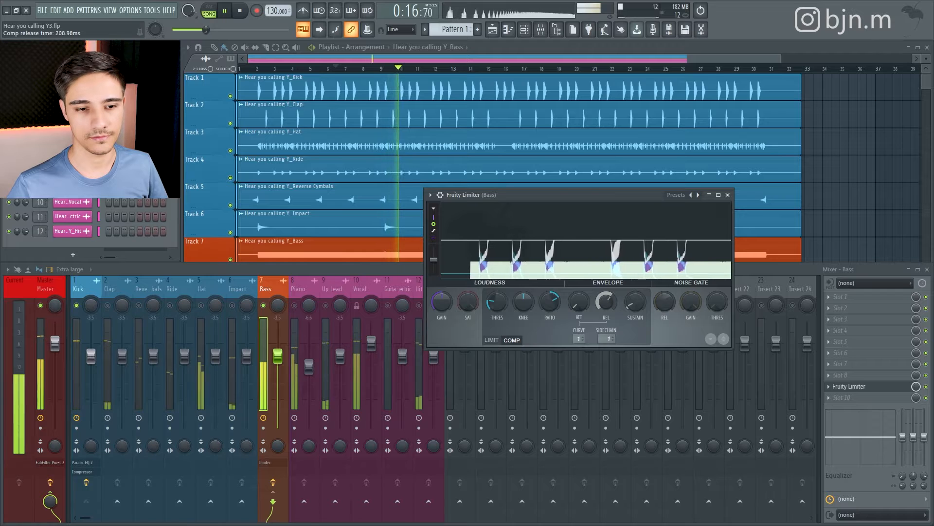
key(space)
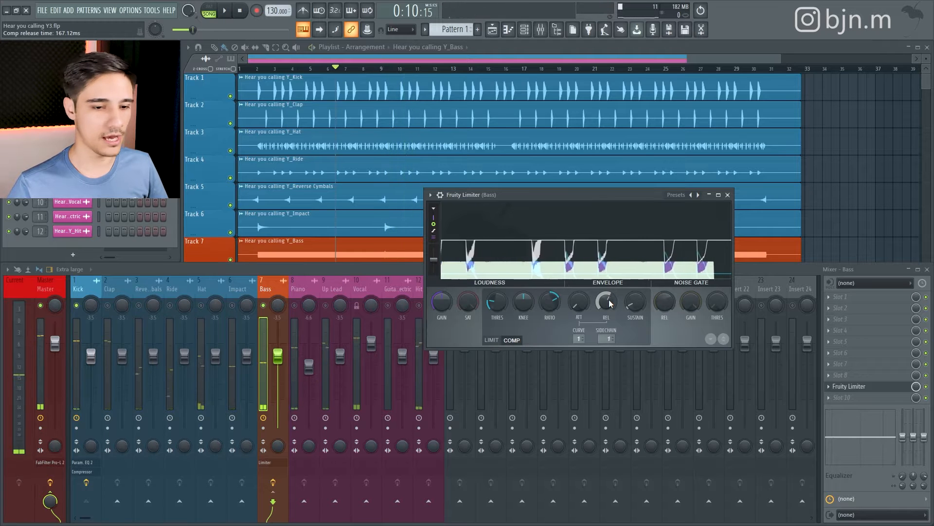
key(space)
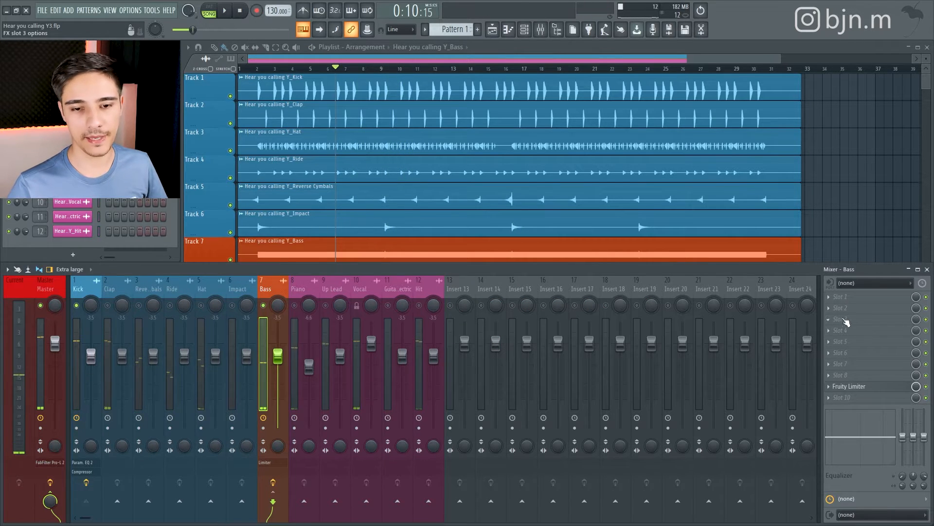
Step: Add FabFilter Saturn to the Bass track and split its spectrum into three bands
middle_click(842, 312)
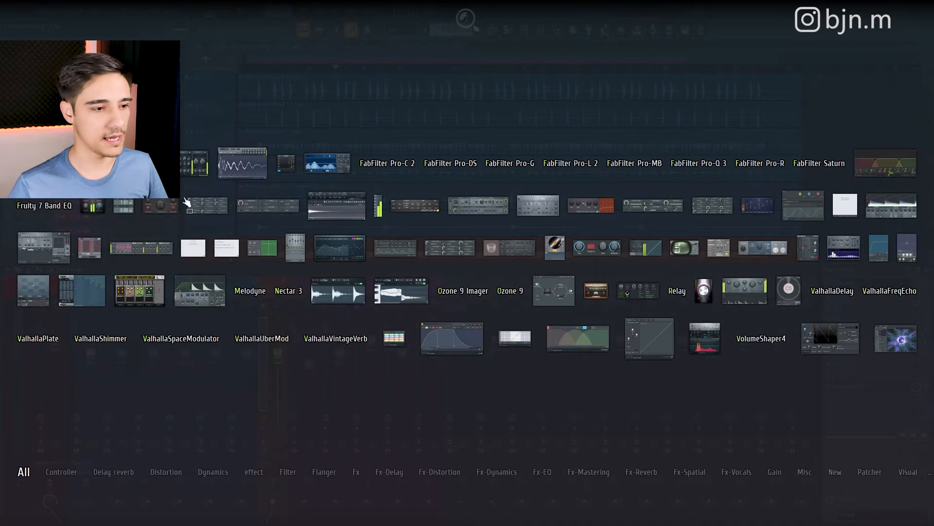
click(823, 163)
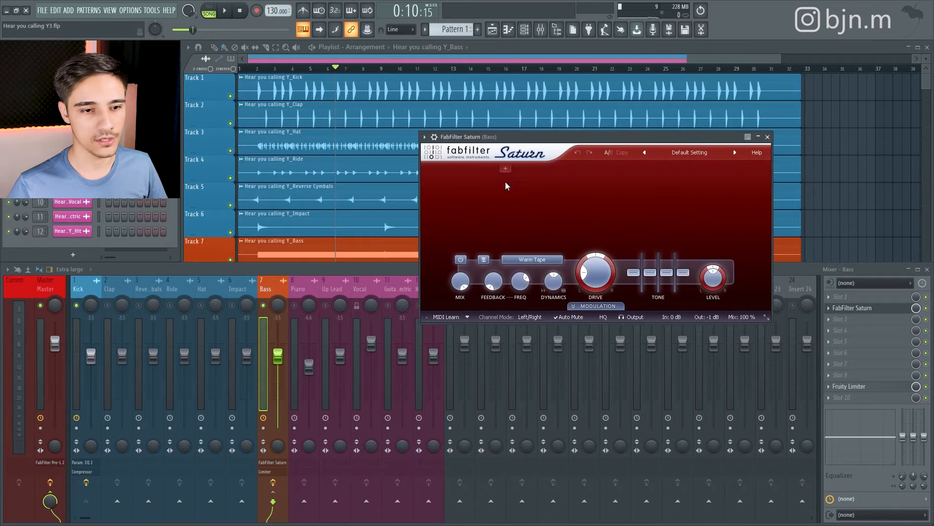
click(508, 169)
click(603, 172)
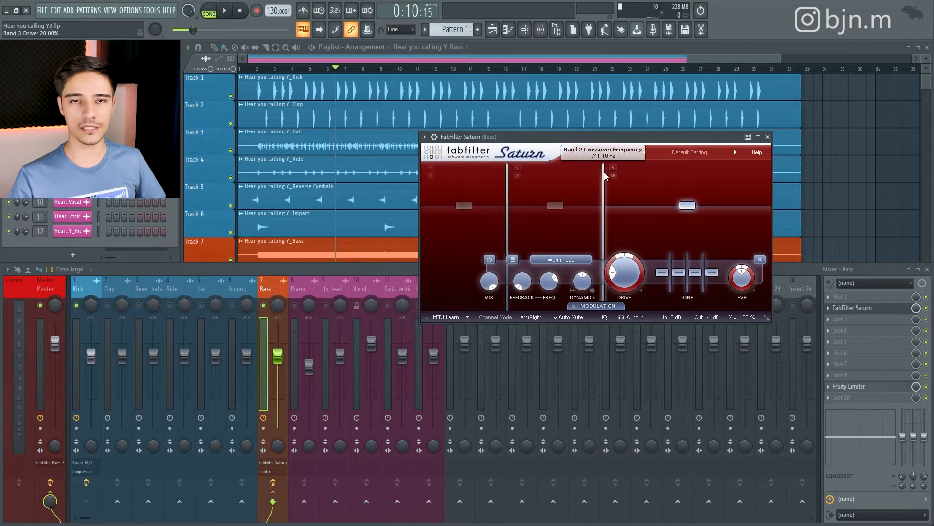
Step: Move Saturn's first crossover slightly higher and raise the middle band's level a little, listen to the result, and close Saturn
drag(508, 180, 515, 179)
drag(563, 205, 562, 202)
key(space)
click(524, 167)
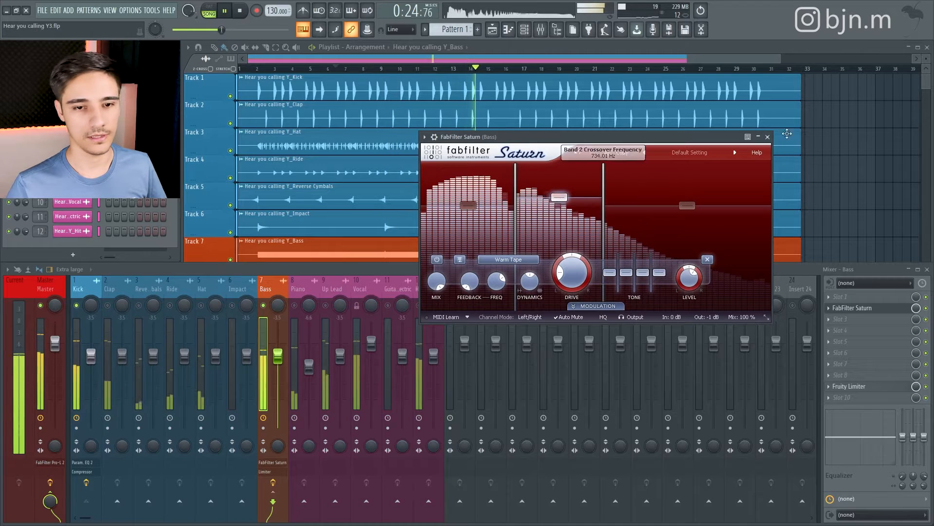
key(space)
click(767, 136)
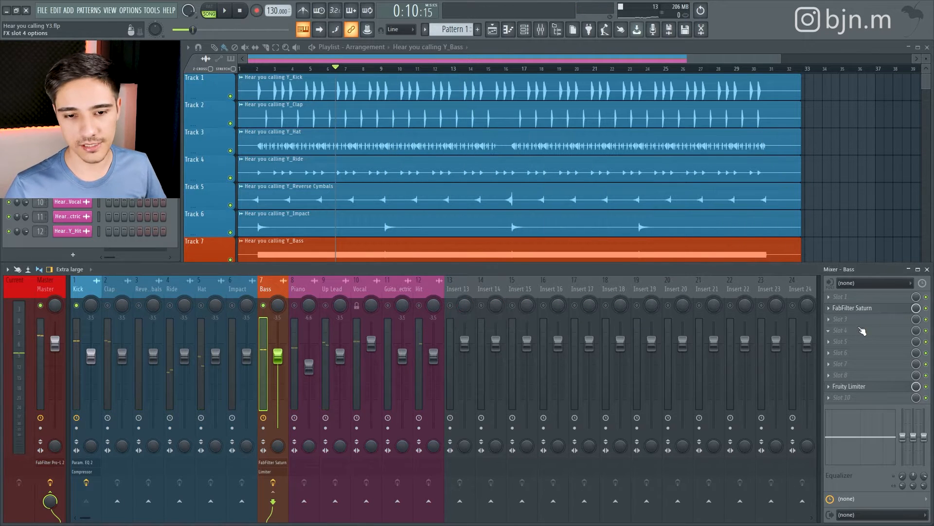
Step: Add Fruity Parametric EQ 2 to Bass, cutting with bands 2 and 4, boosting band 6 and rolling off the highs with band 7
key(F8)
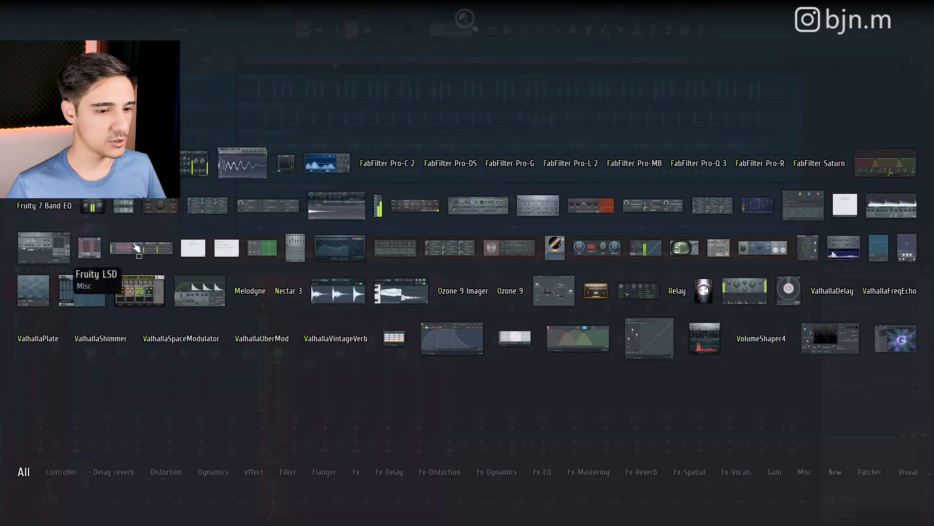
click(312, 249)
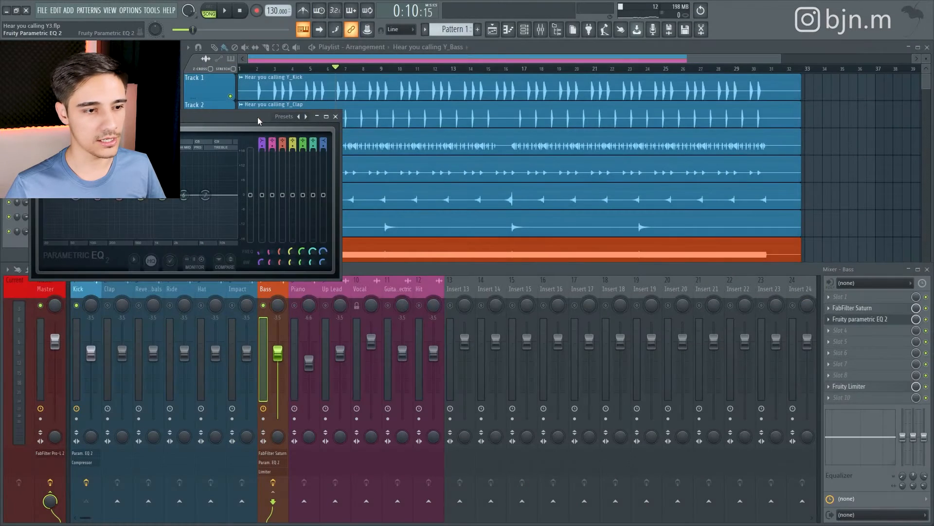
drag(257, 118, 508, 98)
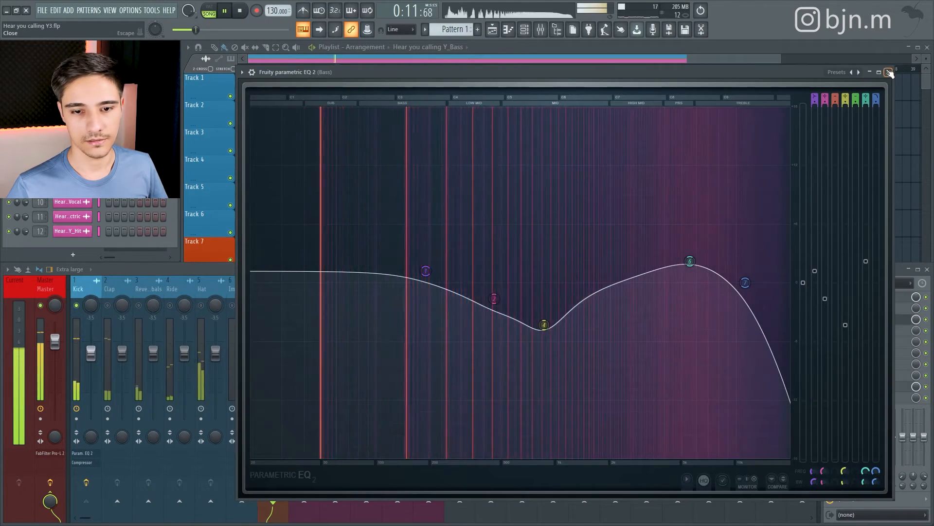
click(889, 72)
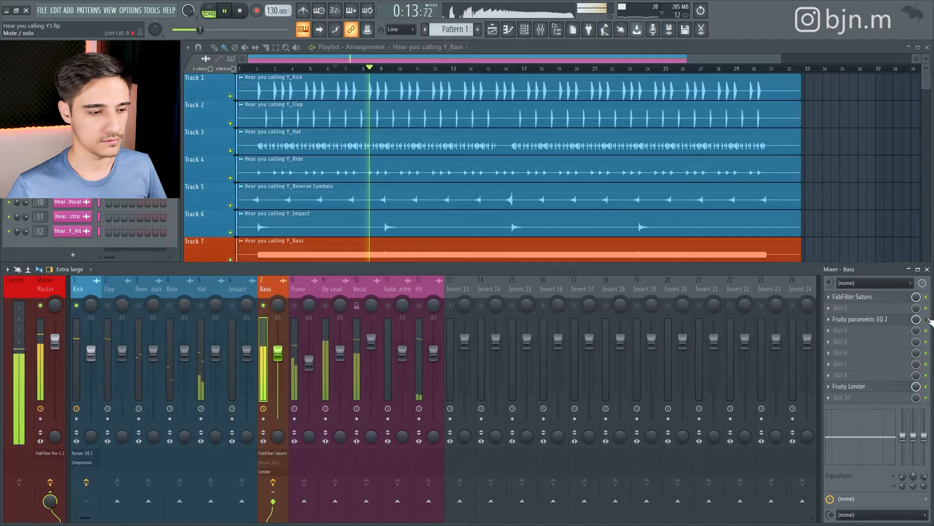
key(space)
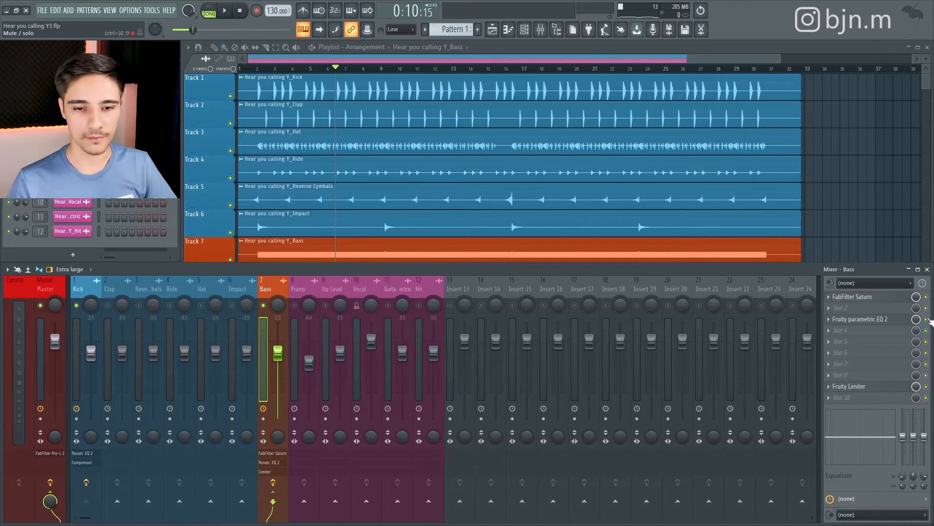
Step: Review the FabFilter Saturn bands and the Parametric EQ 2 curve on the Bass track
click(882, 297)
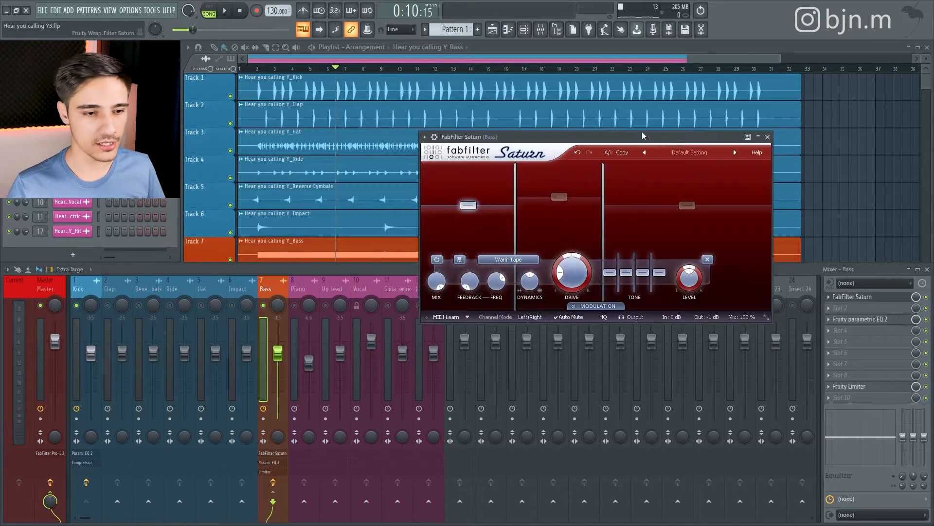
click(767, 136)
click(890, 320)
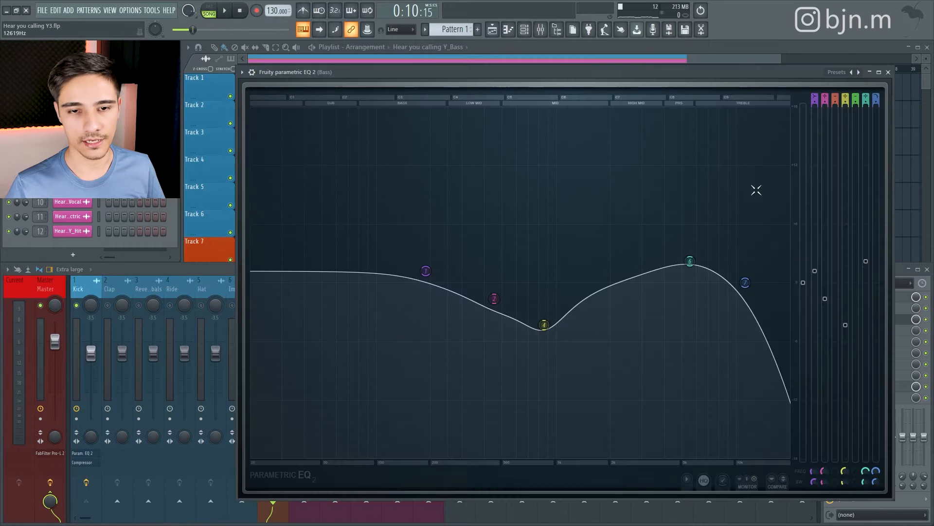
click(888, 72)
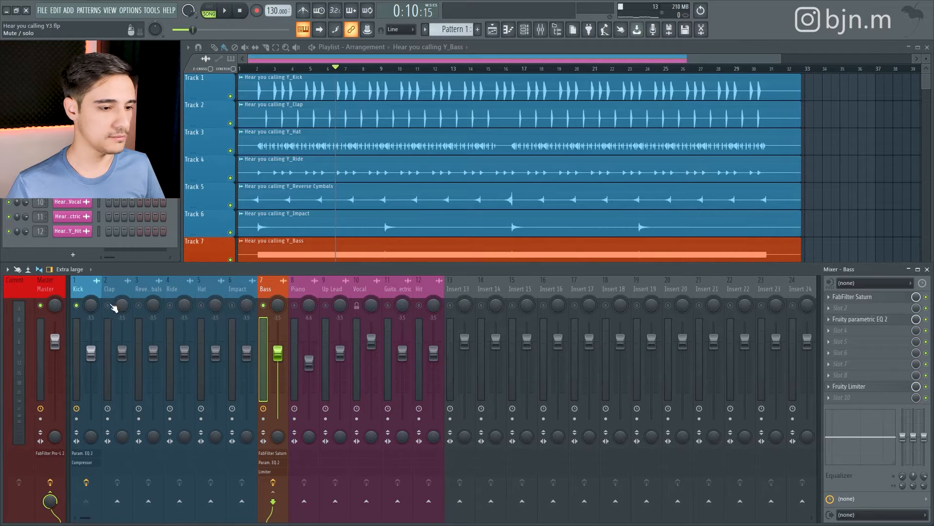
Step: Enable Clap alongside Kick and Bass, add Fruity Parametric EQ 2 to it, and enlarge the EQ window
click(114, 288)
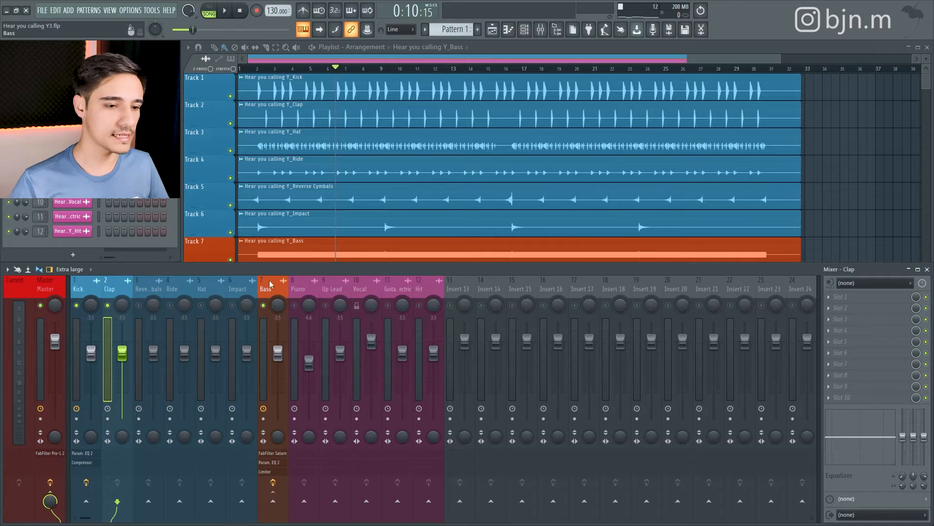
key(space)
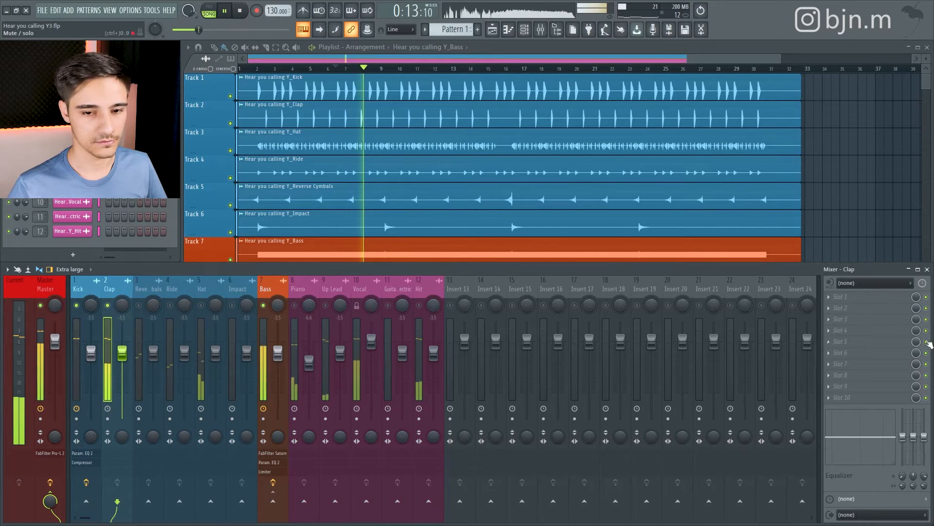
middle_click(862, 310)
click(340, 248)
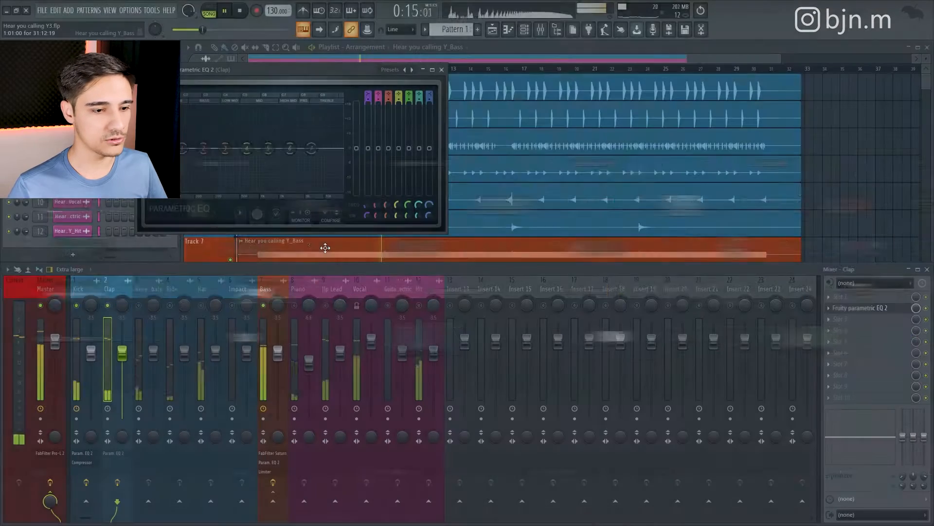
drag(258, 83, 439, 108)
key(space)
drag(614, 267, 890, 471)
drag(540, 105, 542, 100)
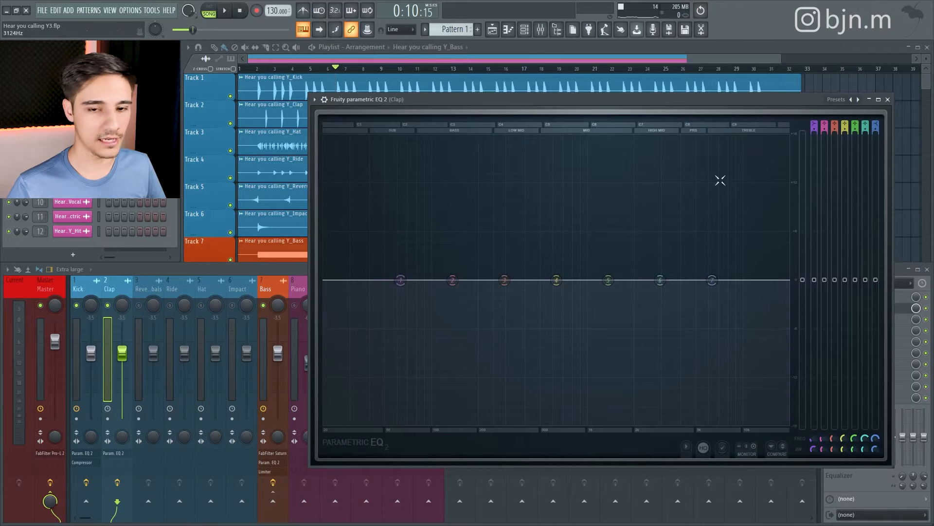
Step: Turn band 1 of the Clap EQ into a steep high-pass filter and cut band 5 slightly during playback
drag(815, 127, 814, 137)
drag(400, 280, 460, 281)
key(space)
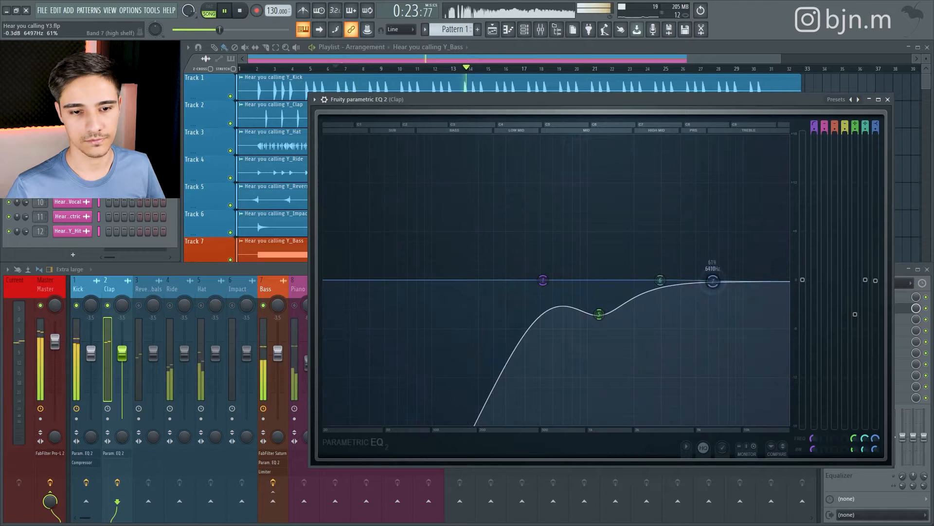
drag(713, 266, 739, 358)
key(ctrl+z)
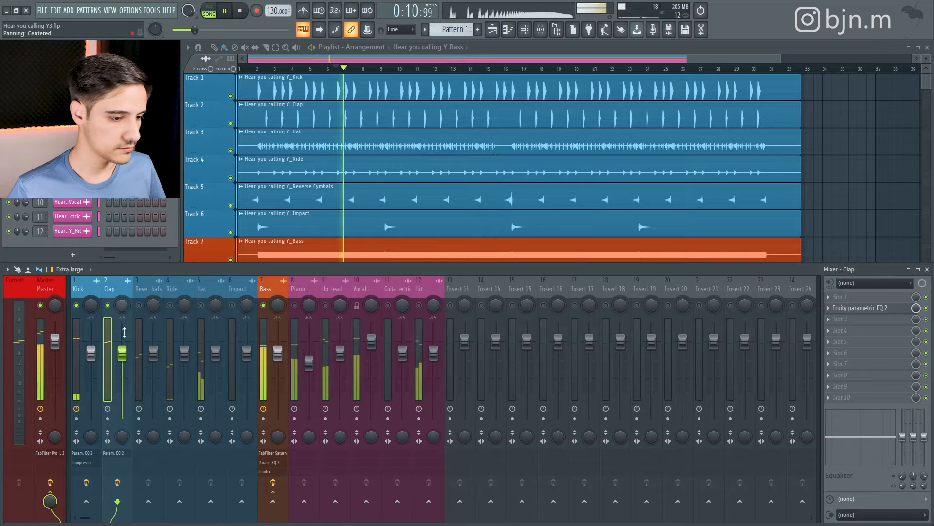
Step: Compare the Clap track with its effects bypassed and enabled during playback
click(117, 482)
click(117, 482)
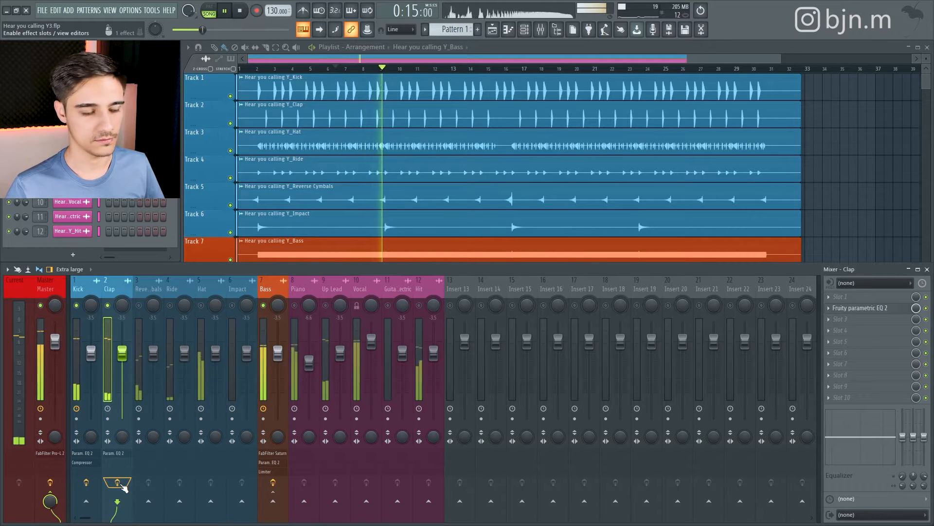
key(space)
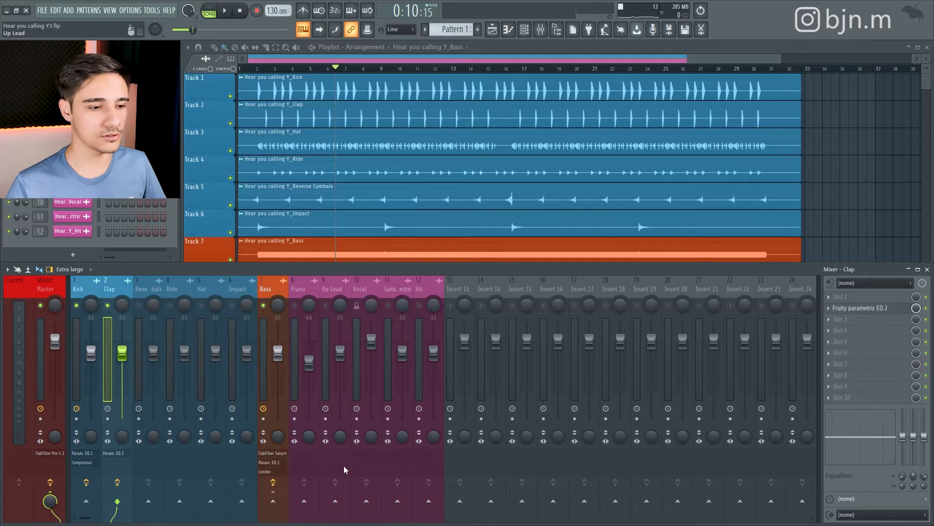
Step: Enable Reverse Cymbals alongside Kick, Clap and Bass, listen to the mix briefly, and bring in the Ride track
click(49, 283)
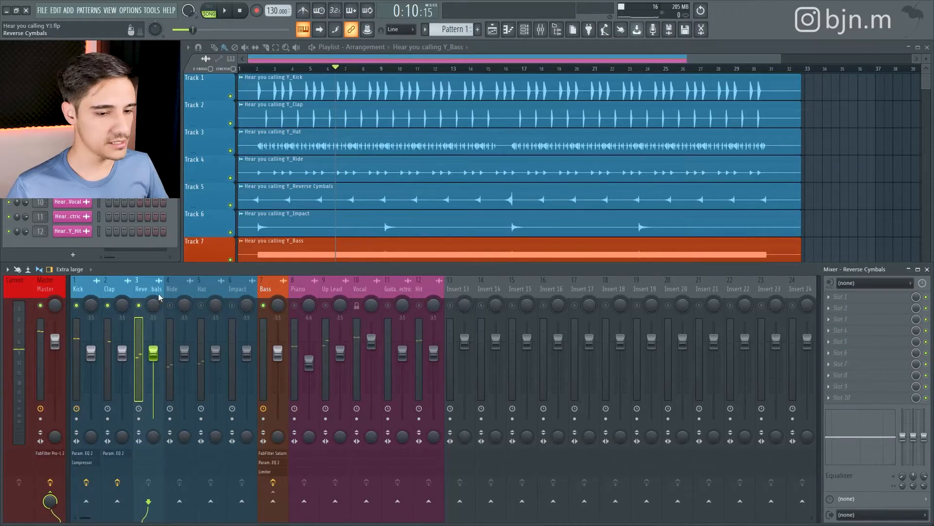
key(space)
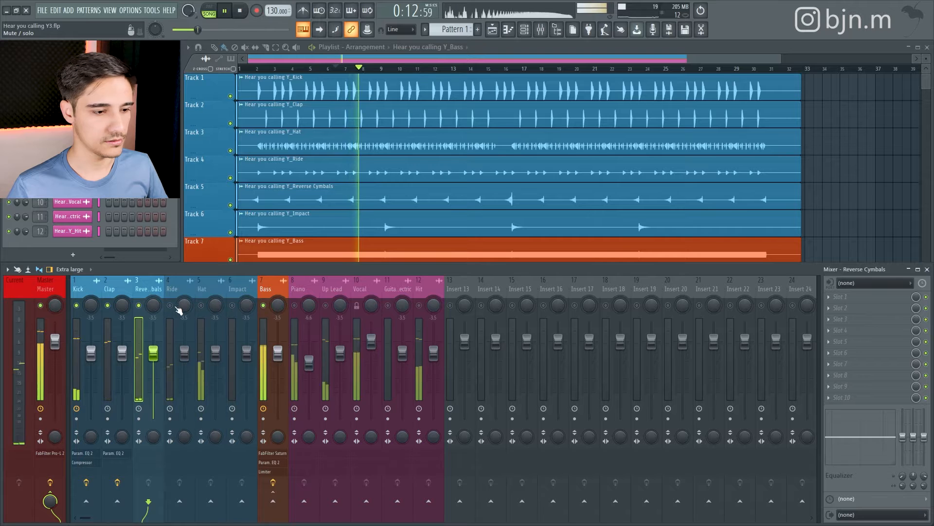
key(space)
click(187, 291)
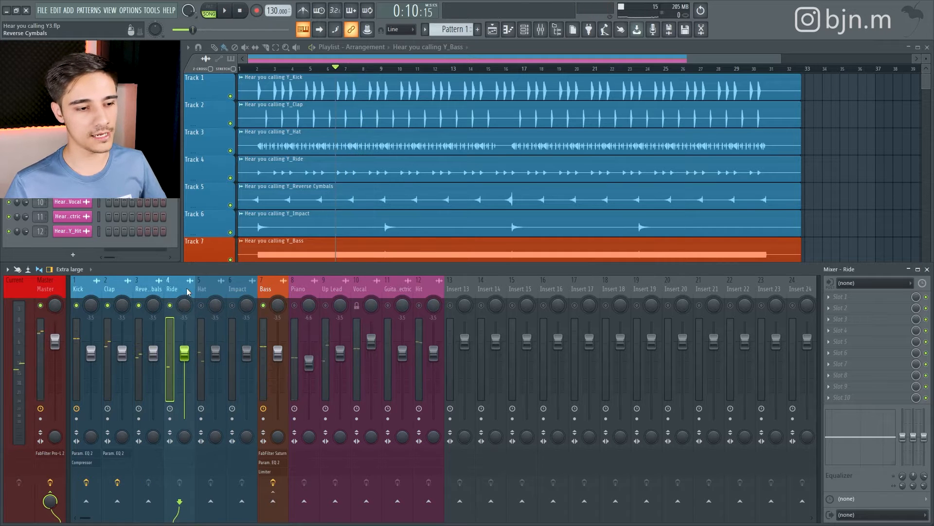
Step: Widen the Ride track's stereo separation to about 44% separated, listening to it soloed and within the mix
key(space)
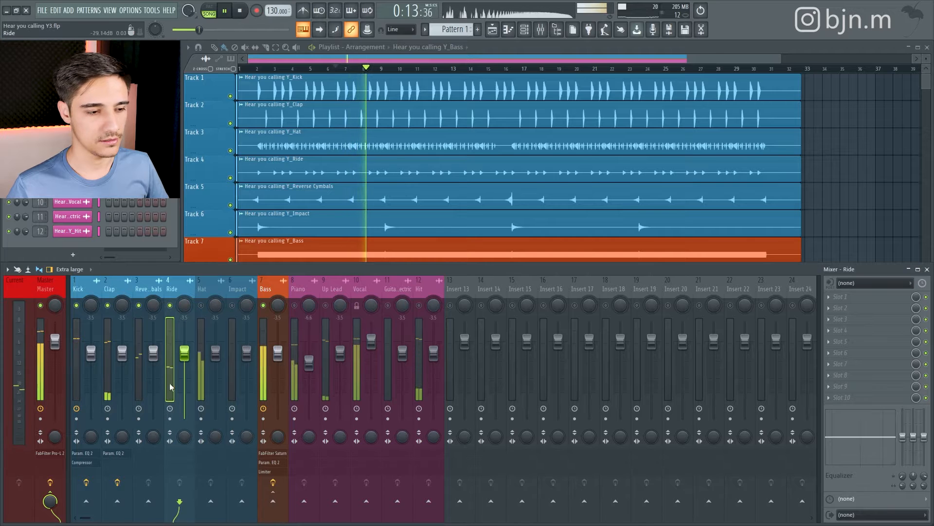
key(space)
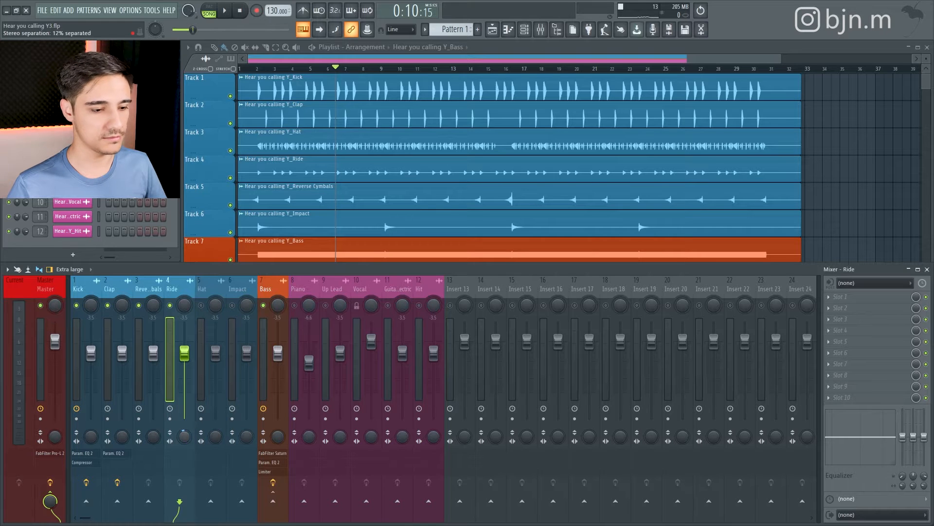
key(space)
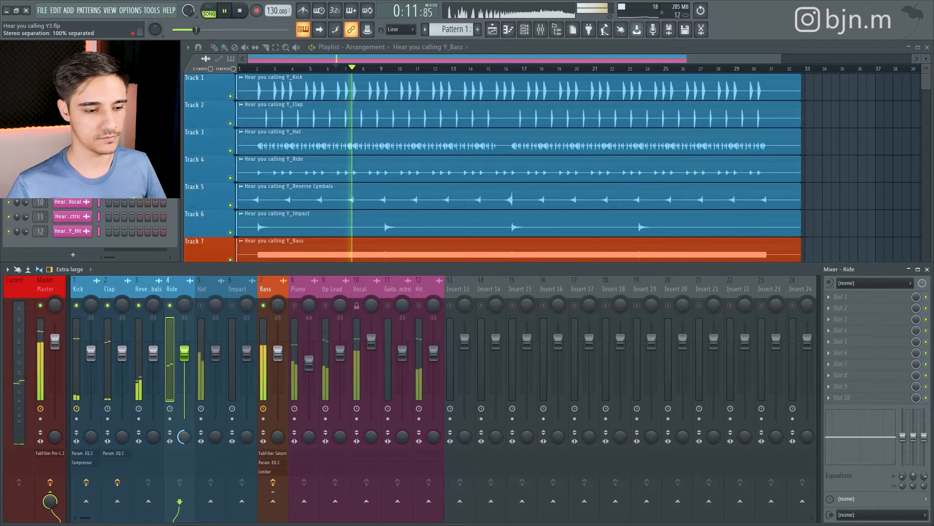
right_click(174, 306)
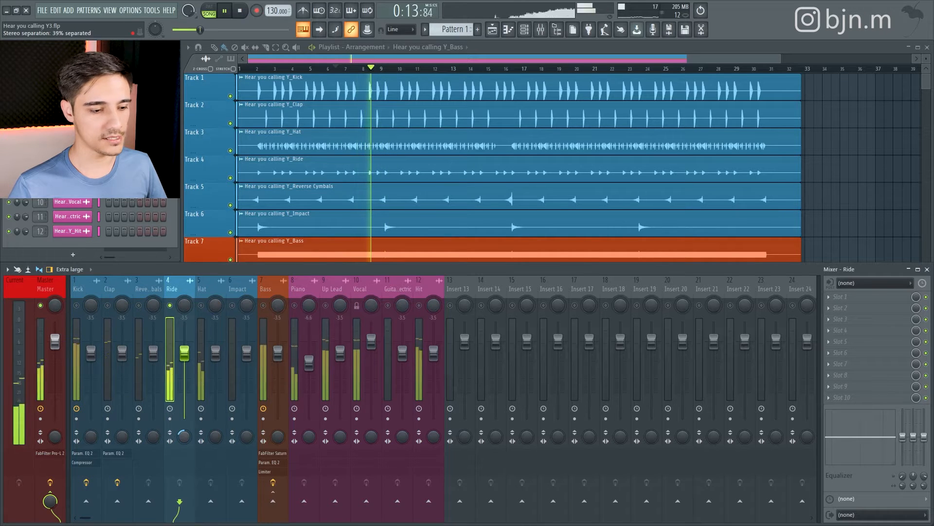
drag(184, 444, 185, 439)
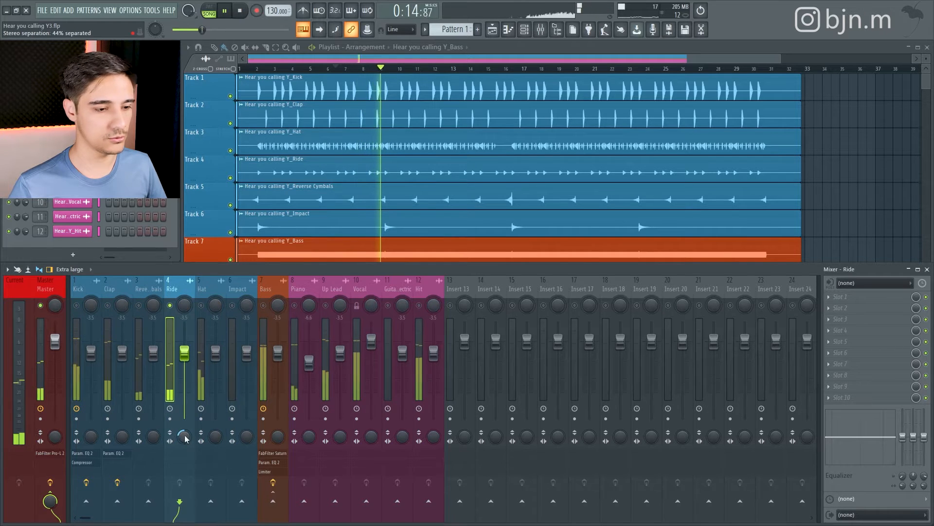
right_click(169, 306)
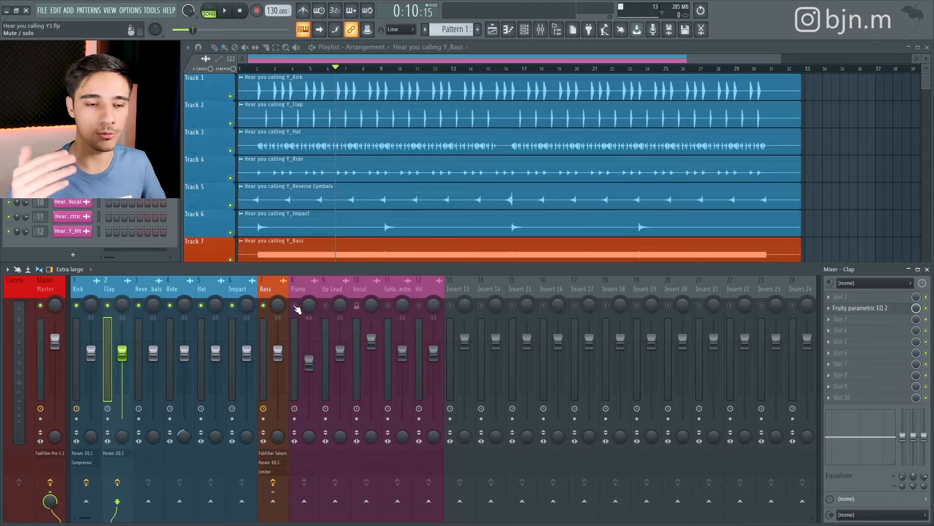
Step: Play the drums and Bass with the Piano, Up Lead, electric guitar and Hit tracks muted
right_click(295, 306)
right_click(295, 305)
right_click(294, 306)
right_click(295, 306)
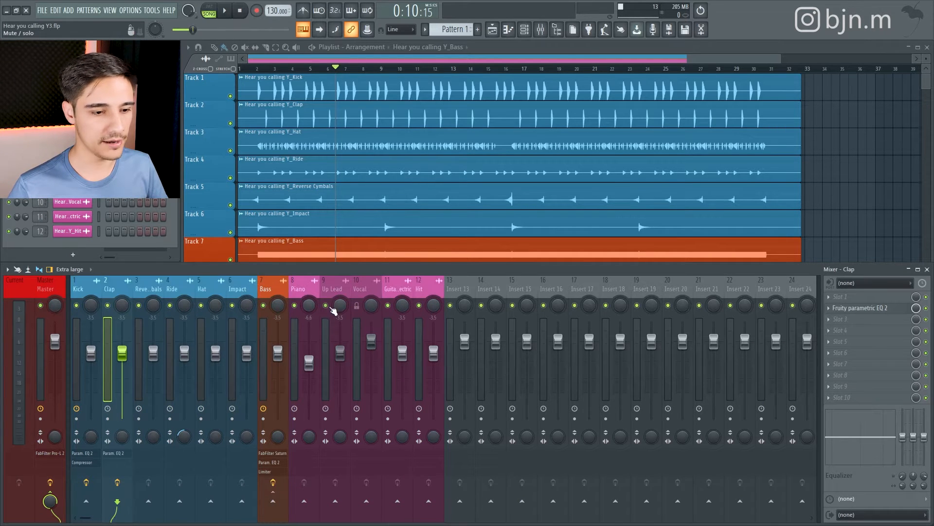
click(325, 306)
click(294, 306)
key(space)
click(387, 305)
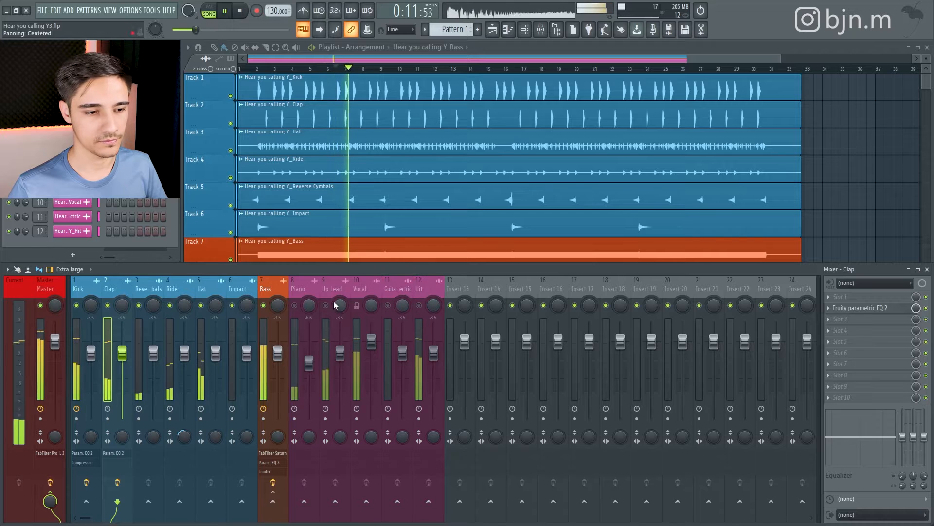
Step: Bring the Piano, Up Lead, electric guitar and Hit tracks into the mix during playback, leaving Vocal muted
click(295, 306)
click(326, 306)
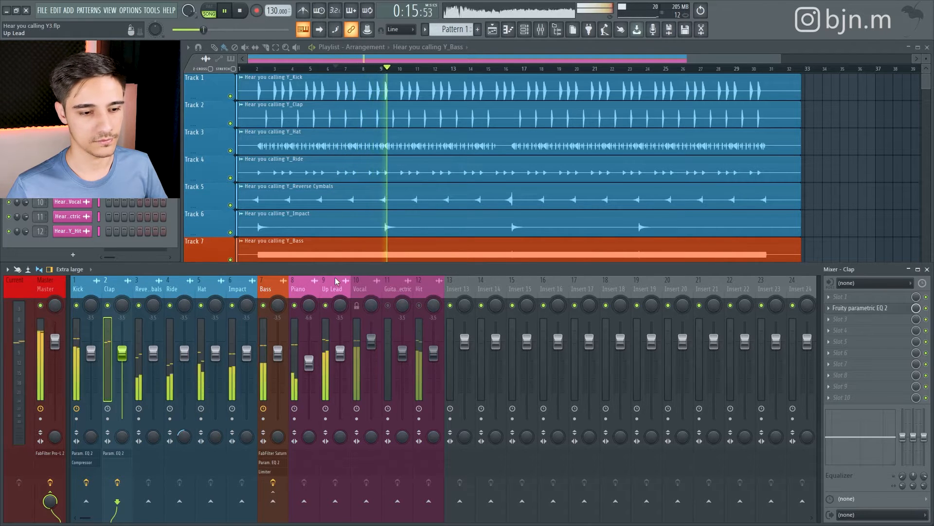
click(357, 305)
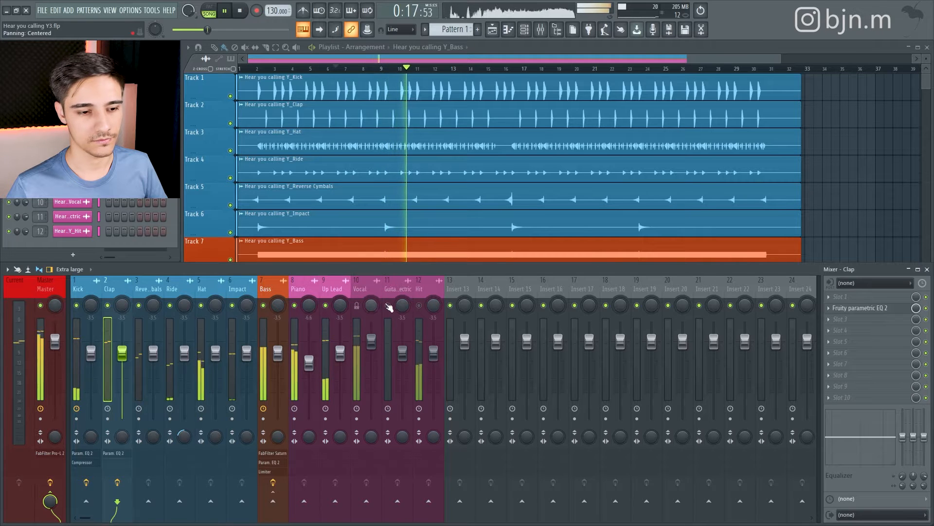
click(388, 306)
click(419, 306)
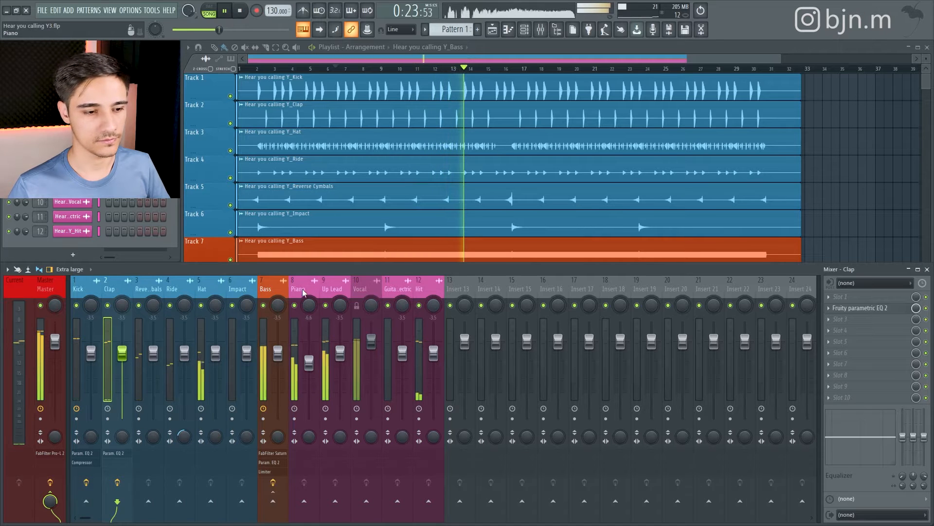
Step: Lower the Piano volume to -7.0 dB and add FabFilter Pro-Q 3 to the track
drag(309, 362, 309, 365)
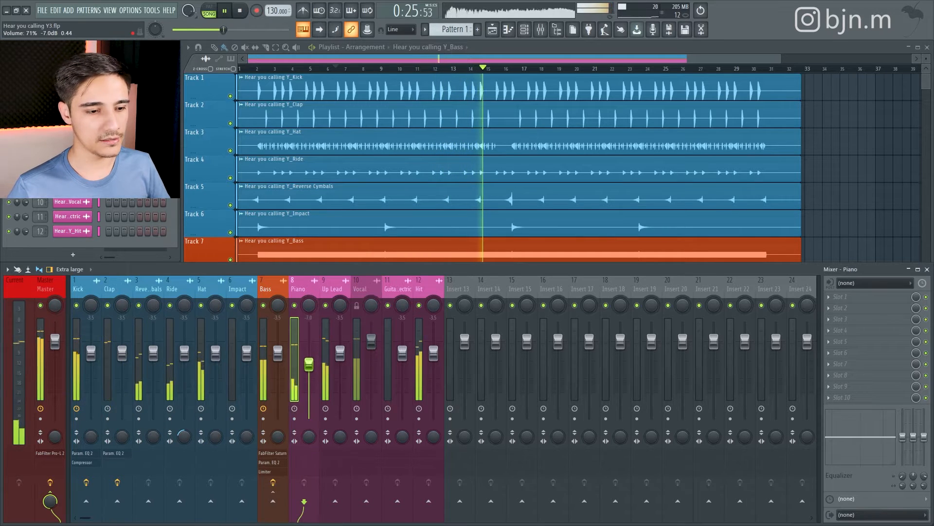
key(space)
key(alt+p)
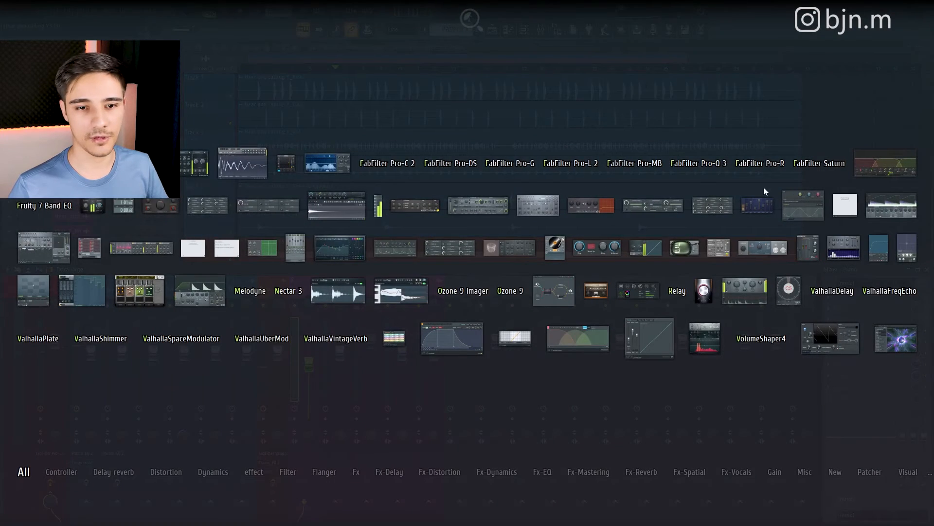
click(699, 163)
drag(323, 143, 621, 89)
Step: Add narrow Piano EQ cuts of about 3.8 dB near 640 Hz and 1.7 dB at 812.5 Hz during playback
key(space)
drag(621, 210, 618, 247)
scroll(617, 183, up, 6)
scroll(619, 246, up, 2)
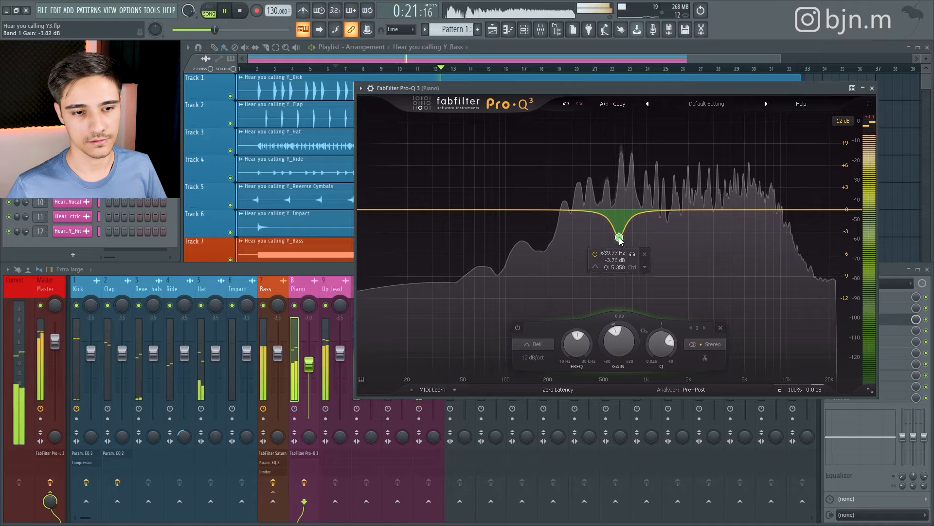
double_click(632, 215)
mouse_move(632, 228)
mouse_down()
mouse_move(637, 165)
mouse_move(634, 236)
mouse_up()
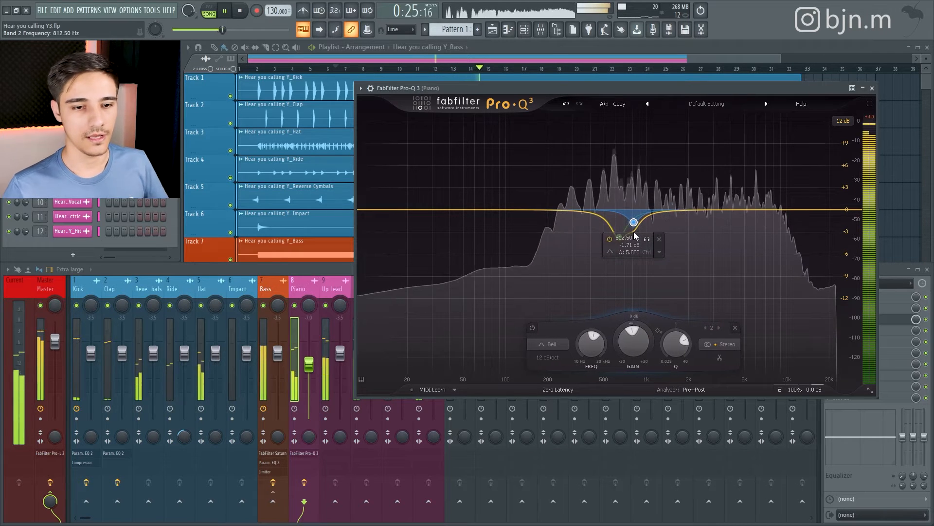
Step: Stop playback and add a low cut with a 30 dB/oct slope at the bottom of the Piano EQ
key(space)
double_click(378, 210)
scroll(378, 210, up, 3)
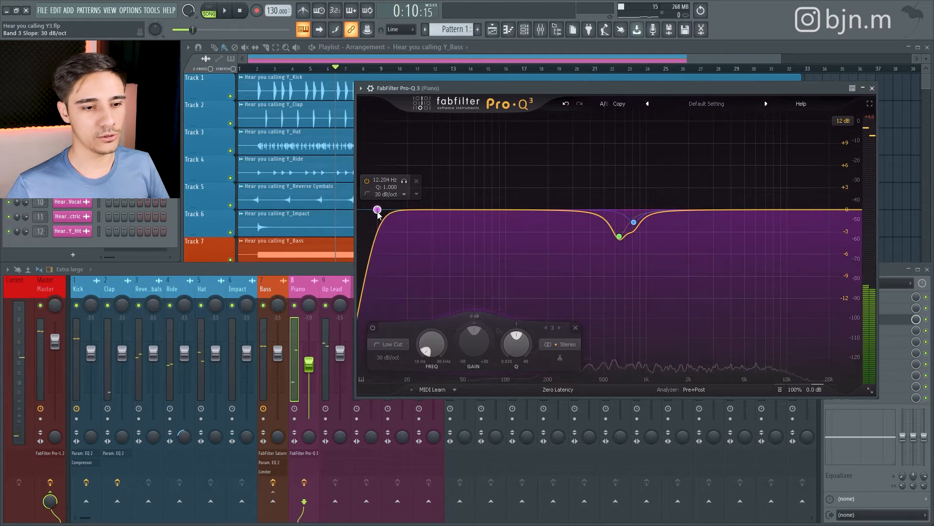
drag(474, 89, 477, 90)
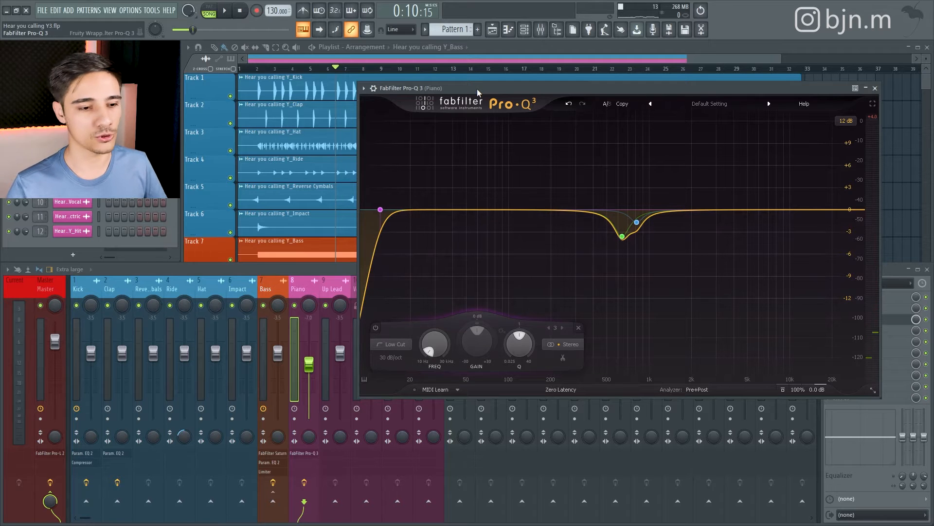
drag(480, 92, 472, 88)
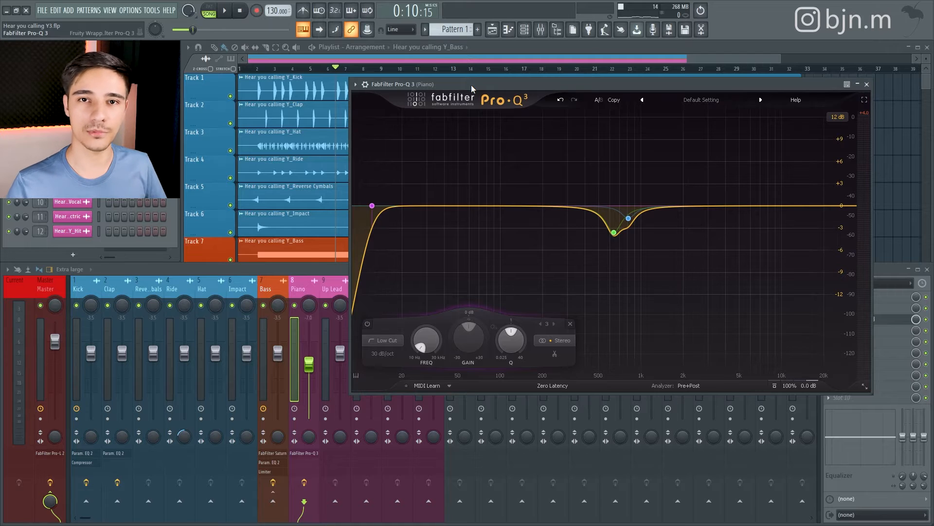
Step: Raise the Piano EQ's low cut frequency to about 216.5 Hz while listening to the mix
mouse_move(373, 205)
drag(379, 208, 444, 194)
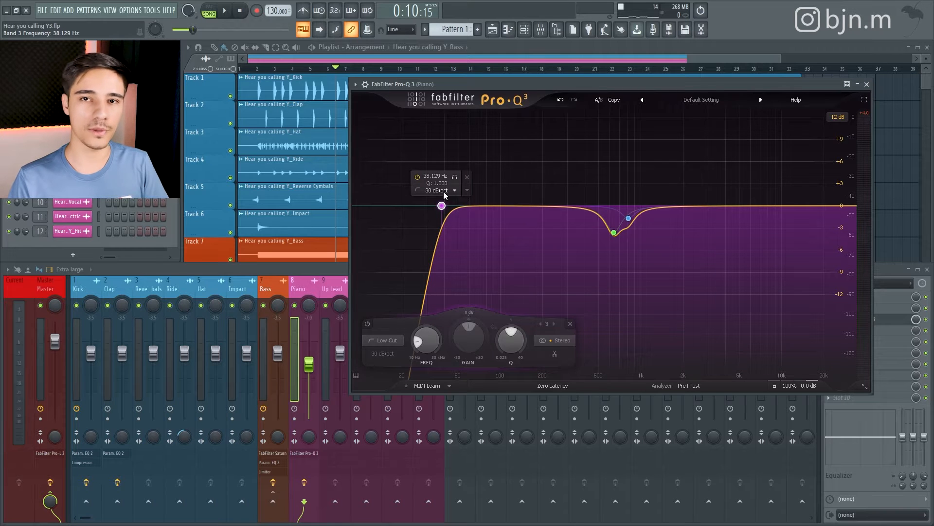
mouse_move(444, 195)
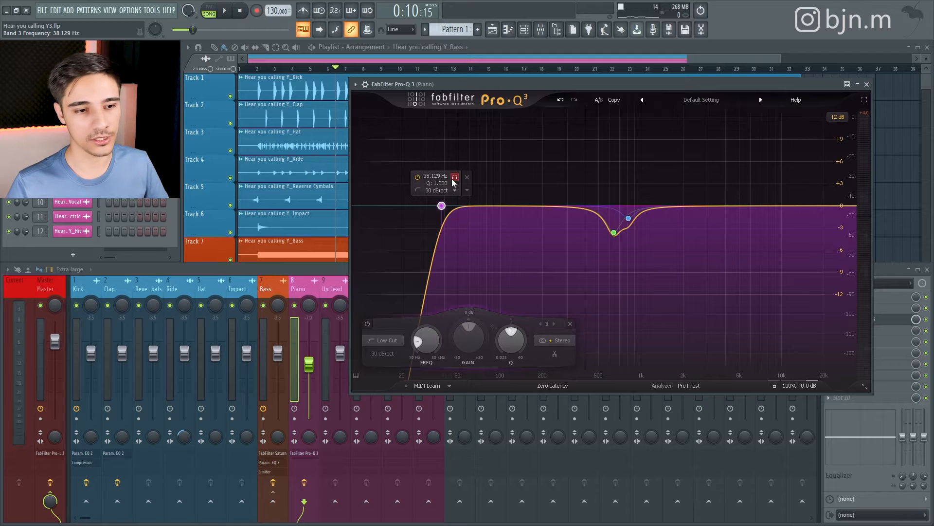
drag(441, 206, 443, 206)
key(space)
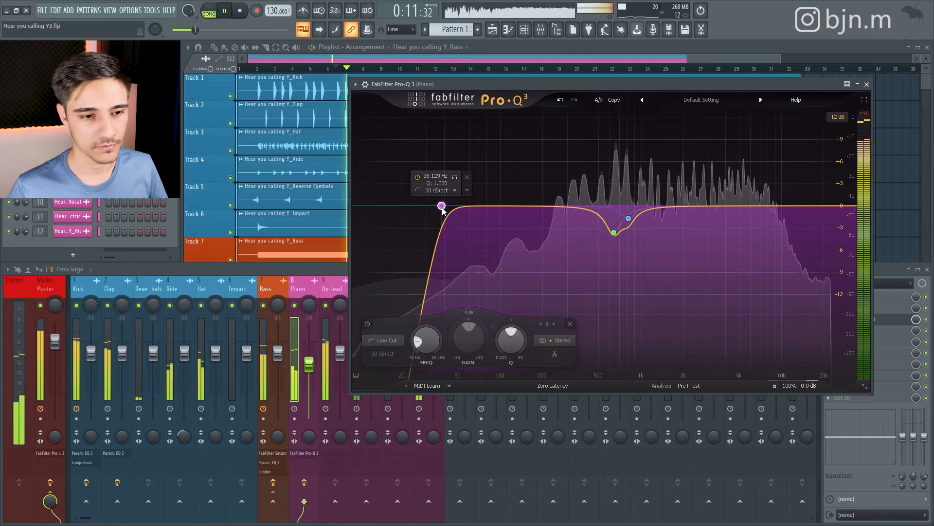
drag(444, 206, 548, 206)
key(space)
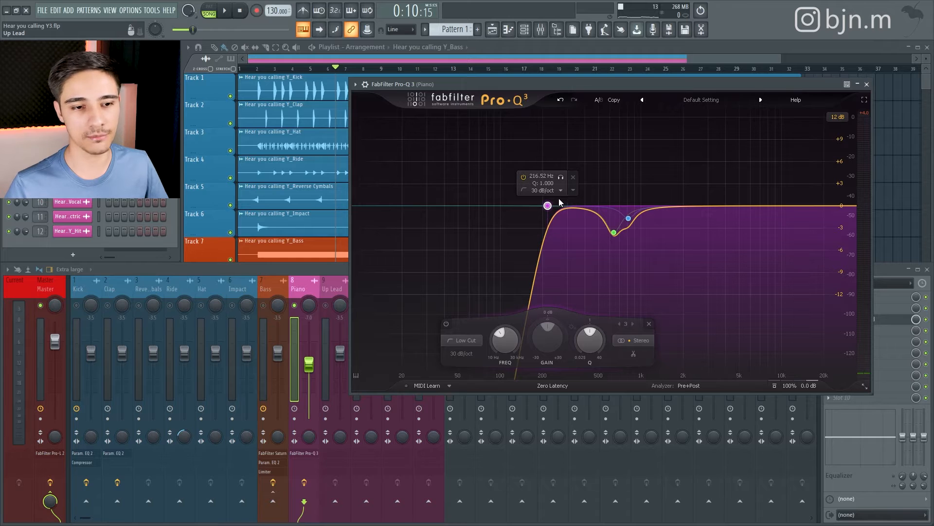
Step: Compare the soloed Piano with its Pro-Q 3 bypassed and enabled, and restore the full mix
key(space)
click(867, 85)
click(926, 319)
click(926, 319)
right_click(294, 305)
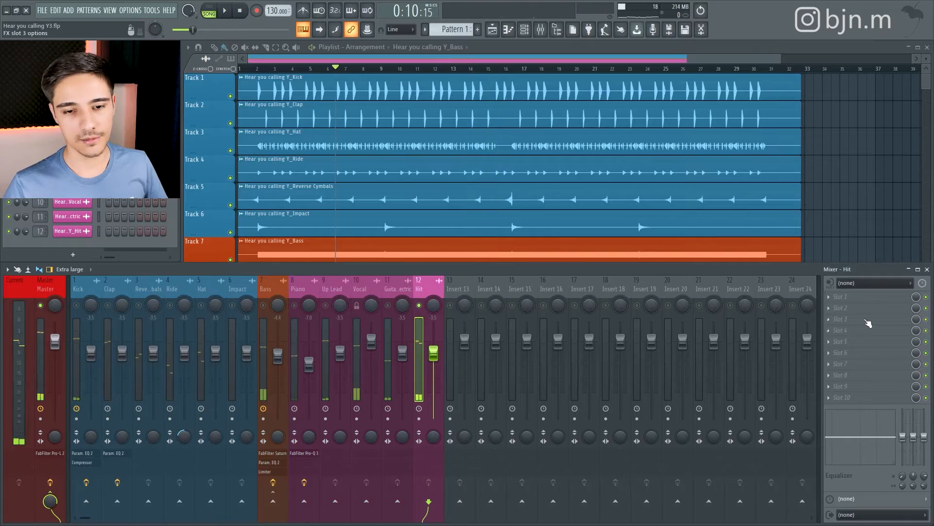
Step: Add Fruity Parametric EQ 2 to the Hit track and enlarge the EQ window
key(F8)
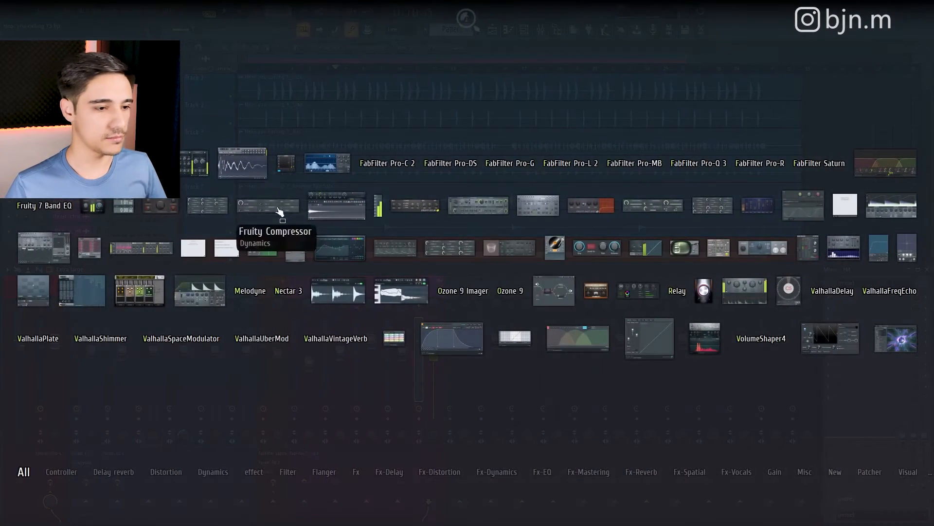
click(349, 247)
drag(252, 116, 584, 115)
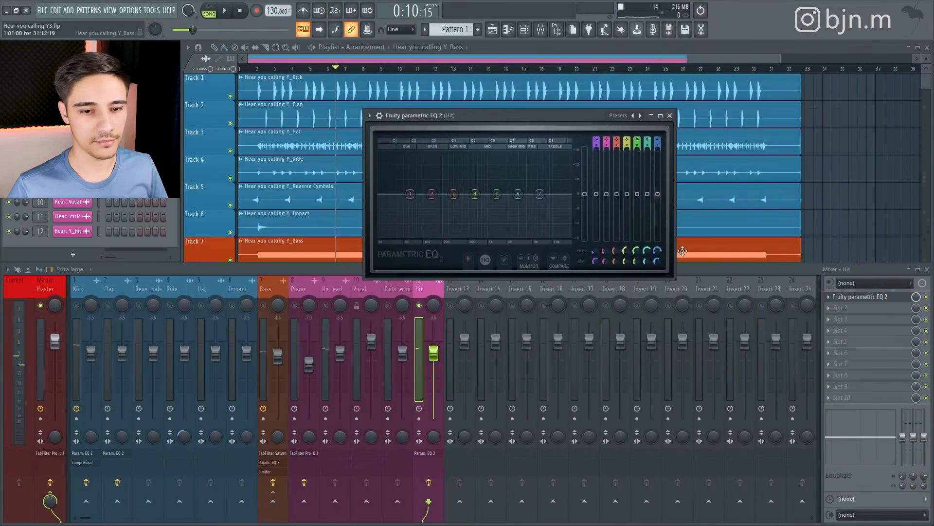
drag(675, 280, 888, 439)
drag(547, 121, 573, 89)
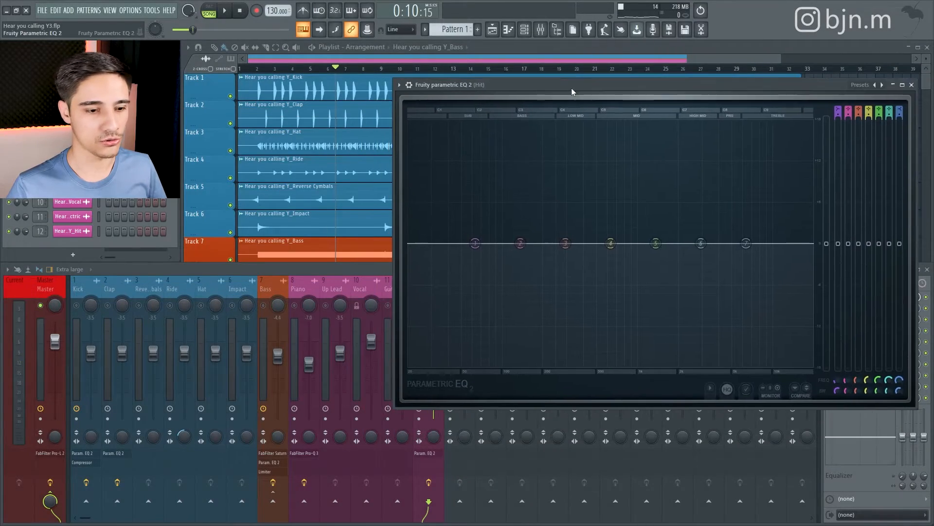
Step: Shape band 1 of the Hit EQ as a high-pass filter during playback and compare the sound with the EQ bypassed
click(390, 307)
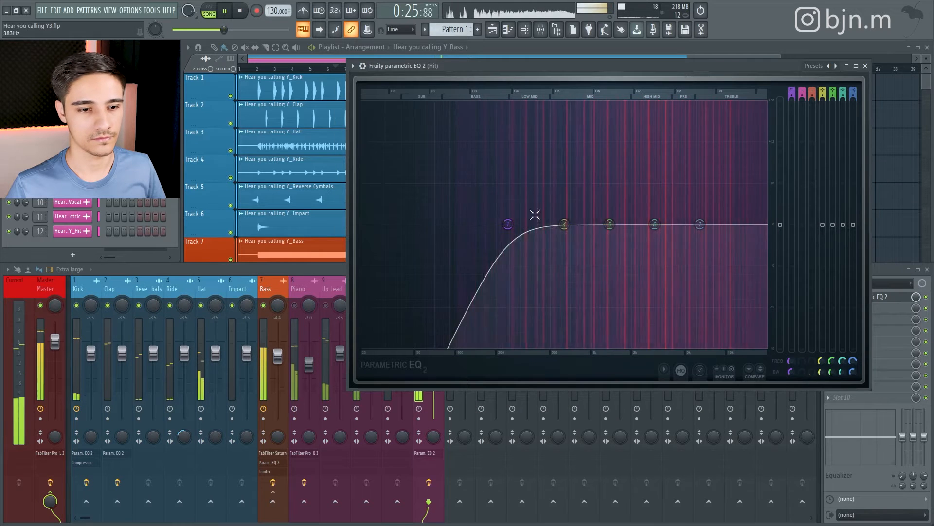
drag(534, 213, 509, 213)
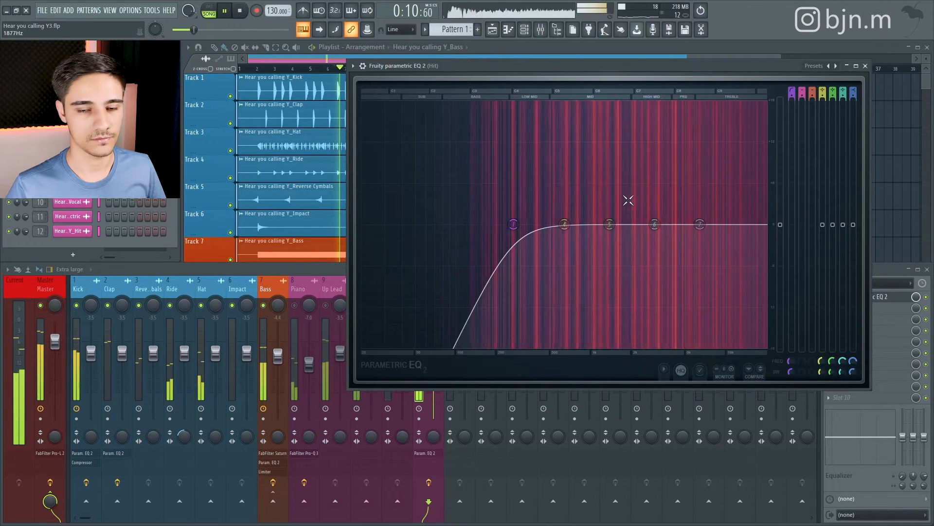
click(927, 298)
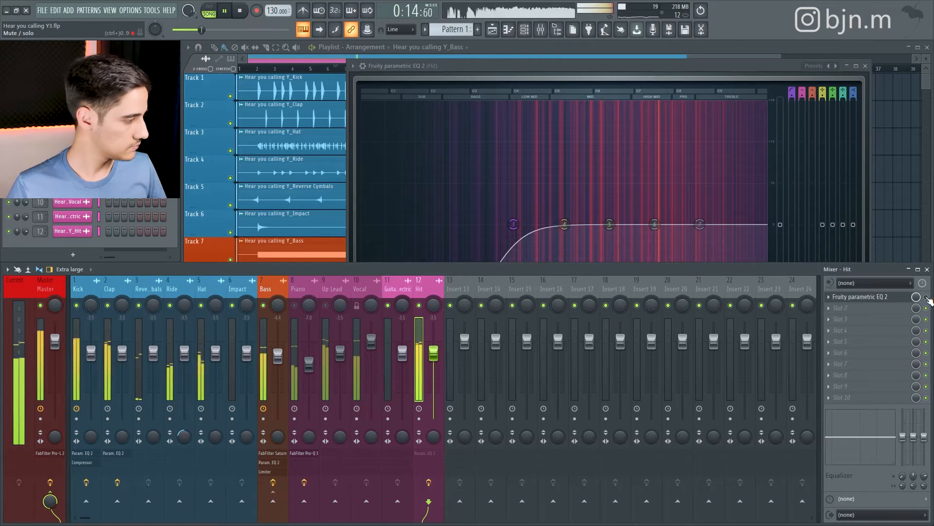
click(926, 298)
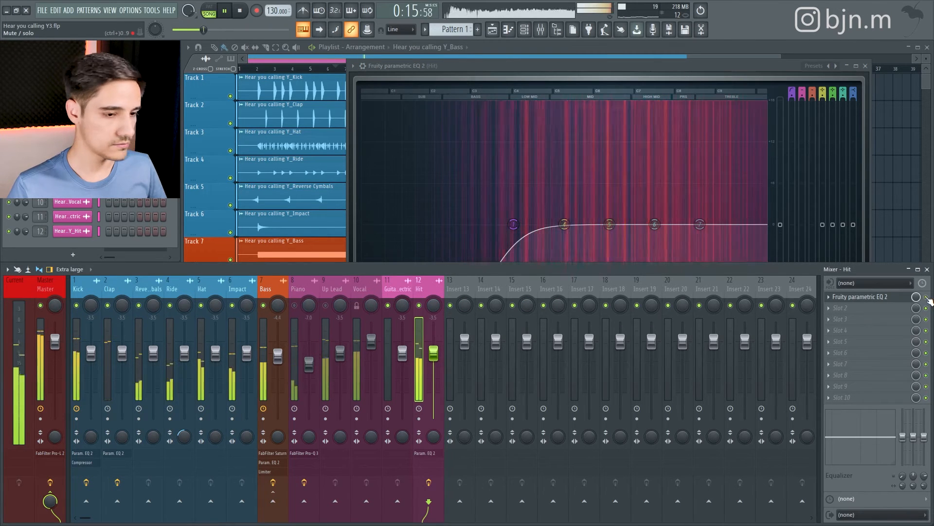
Step: Cut band 4 of the Hit EQ by about 4.3 dB around 361 Hz and fine-tune the band 1 high-pass
click(608, 66)
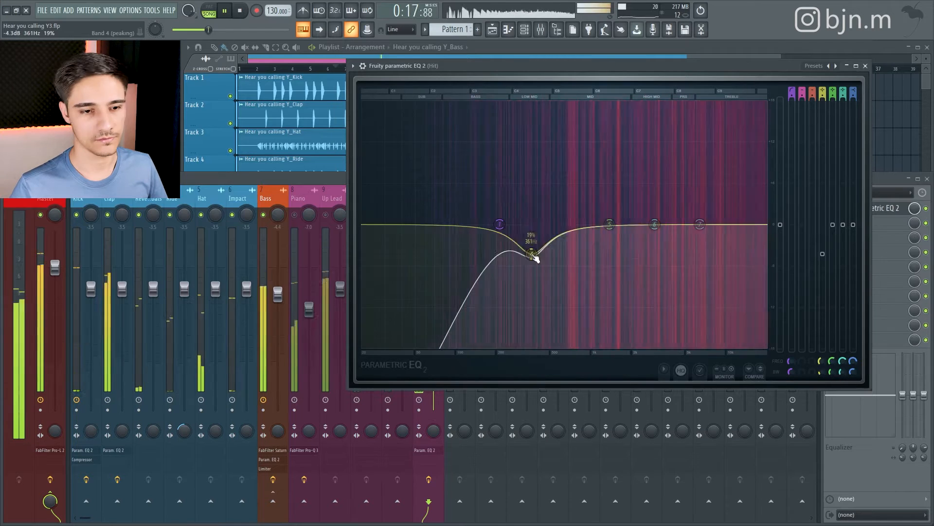
drag(532, 251, 534, 253)
drag(501, 226, 502, 226)
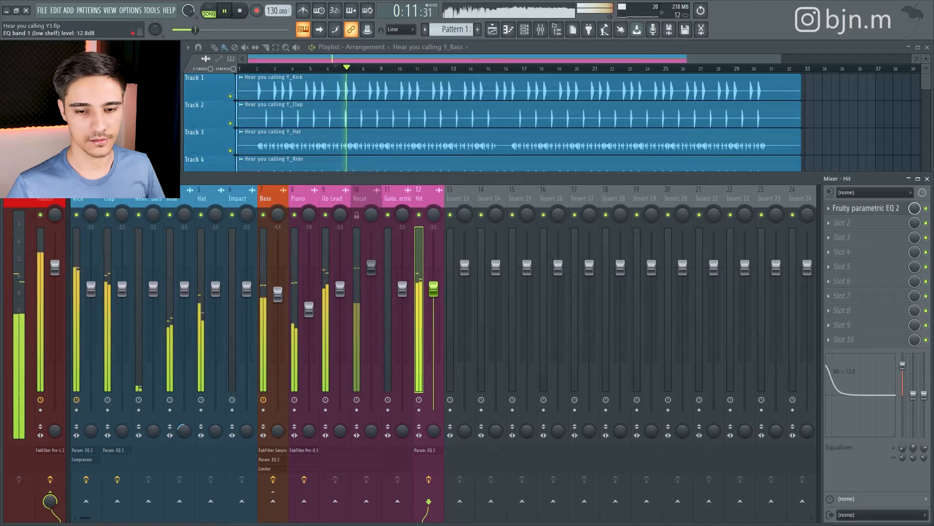
Step: Reduce the Hit track's built-in EQ low shelf to -17.8 dB and high shelf to -5.4 dB, and lower its volume to about -6 dB
drag(836, 384, 847, 392)
drag(924, 395, 880, 403)
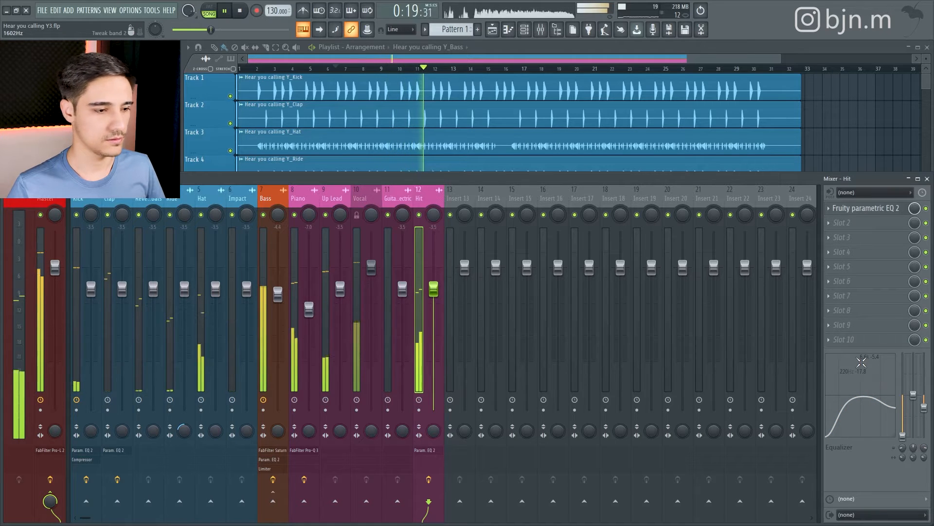
key(space)
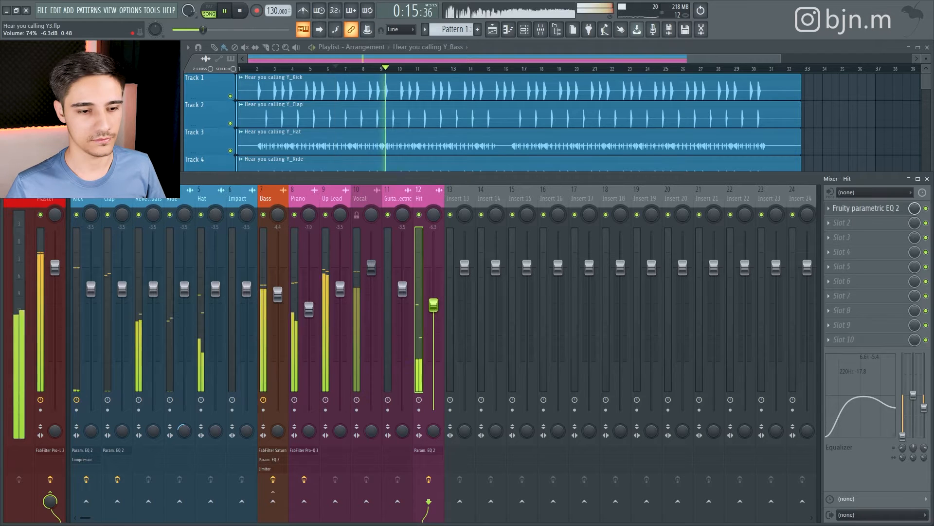
drag(437, 294, 438, 307)
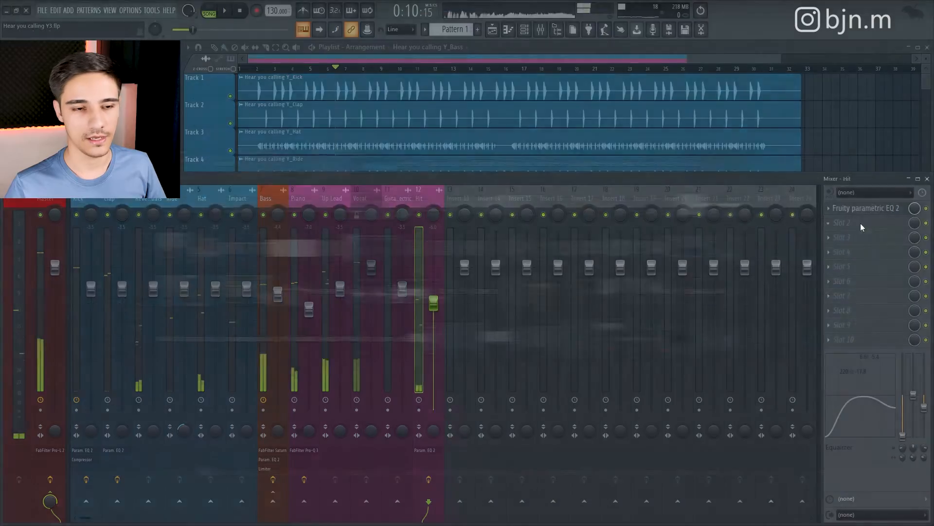
Step: Add FabFilter Pro-Q 3 to the Hit track and make a narrow cut of about 4.5 dB around 2660 Hz during playback
key(F8)
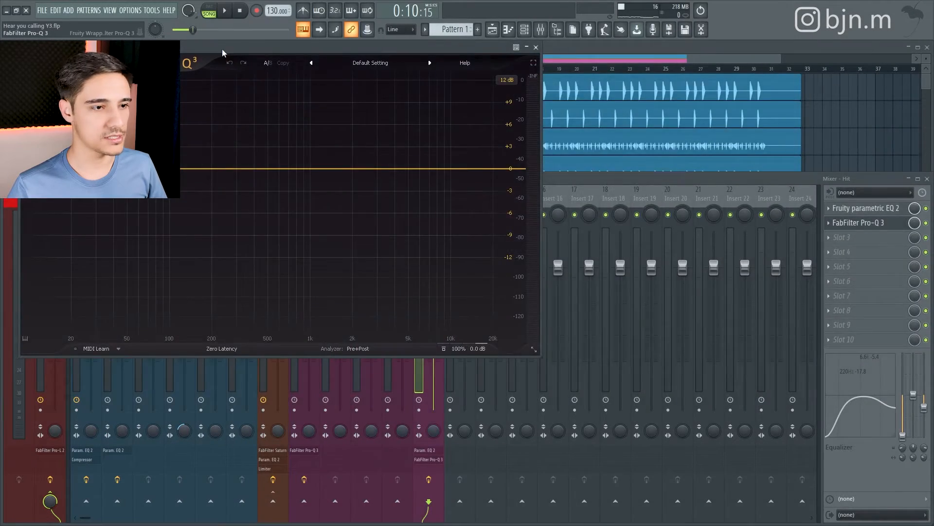
drag(222, 49, 517, 88)
key(space)
drag(675, 209, 664, 242)
scroll(674, 136, up, 3)
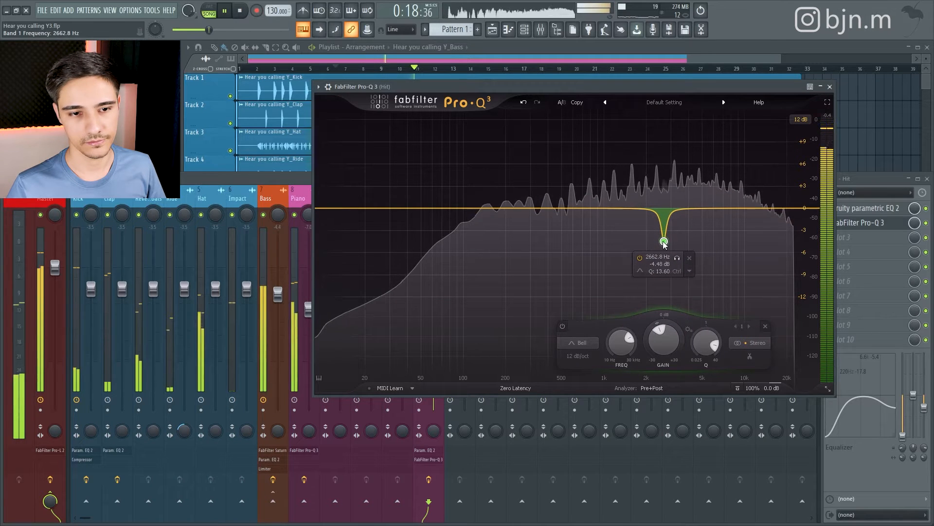
click(678, 260)
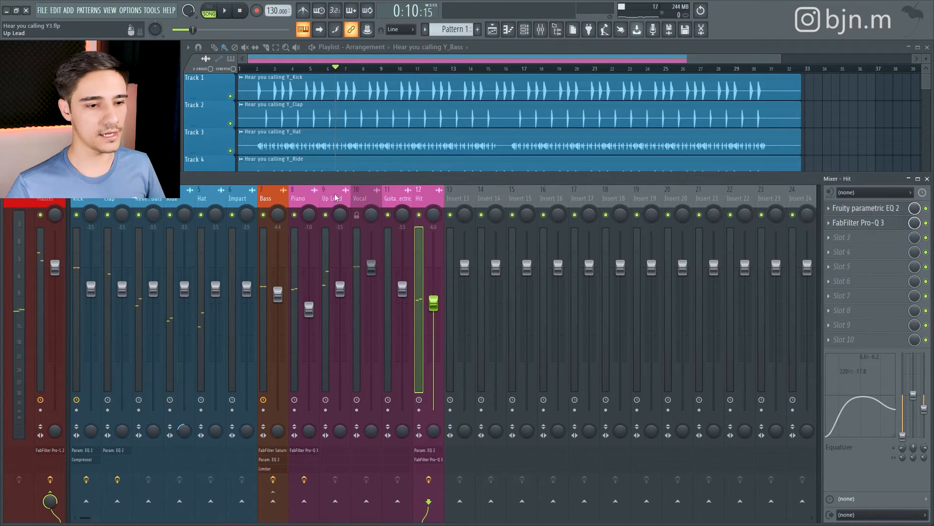
Step: Solo the Up Lead track and add FabFilter Pro-Q 3 to its second effect slot during playback
click(335, 198)
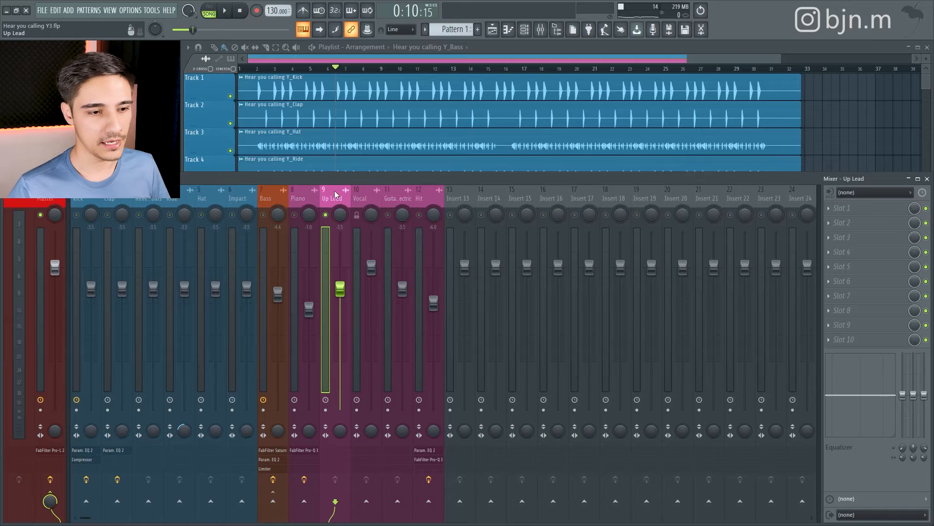
key(space)
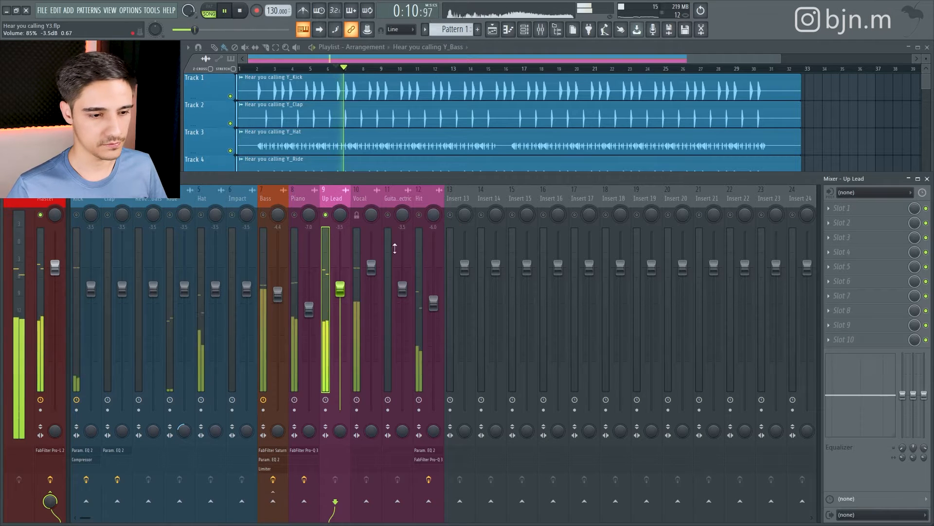
key(F8)
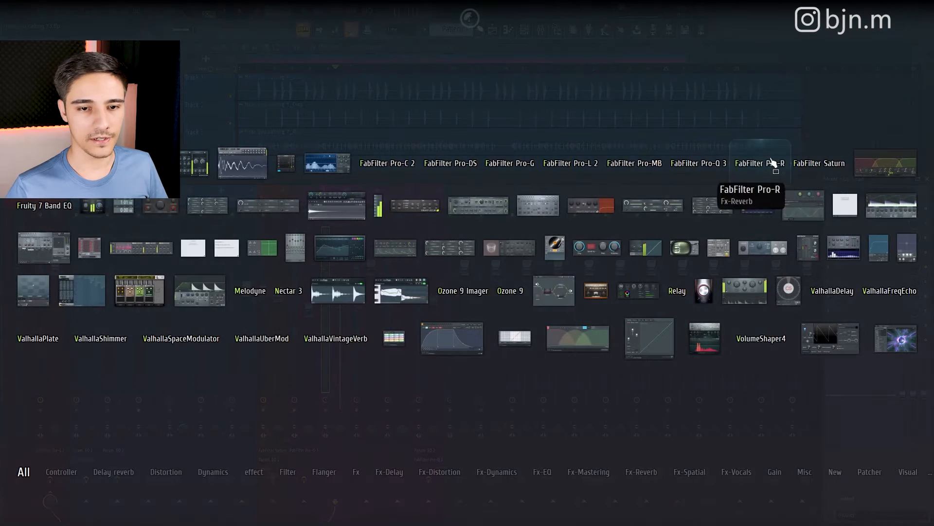
click(700, 168)
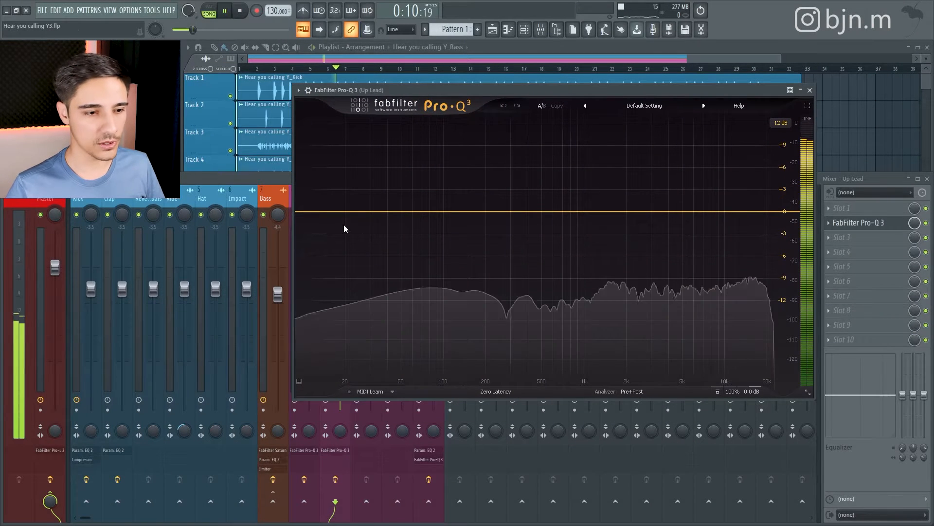
Step: Create a low cut around 80 Hz in the Up Lead's Pro-Q 3 and close the equalizer
double_click(331, 212)
drag(344, 182, 430, 209)
key(space)
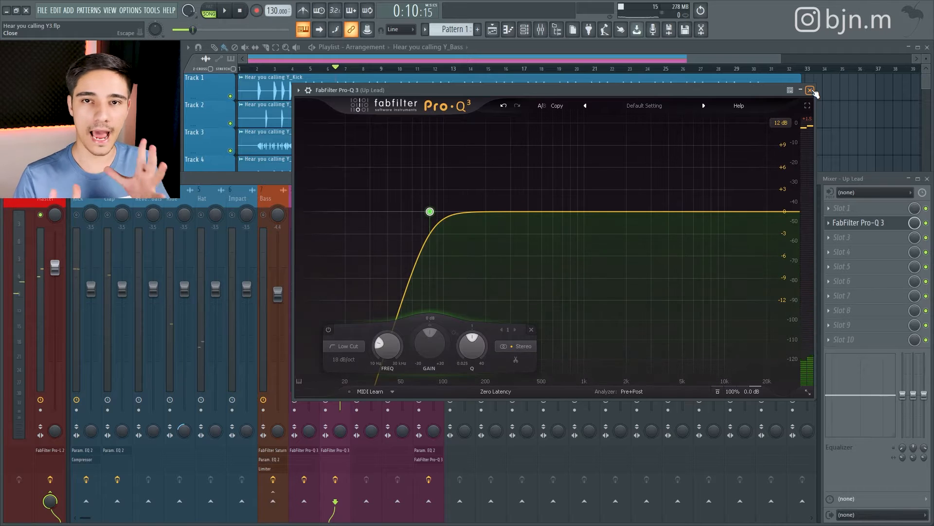
click(810, 90)
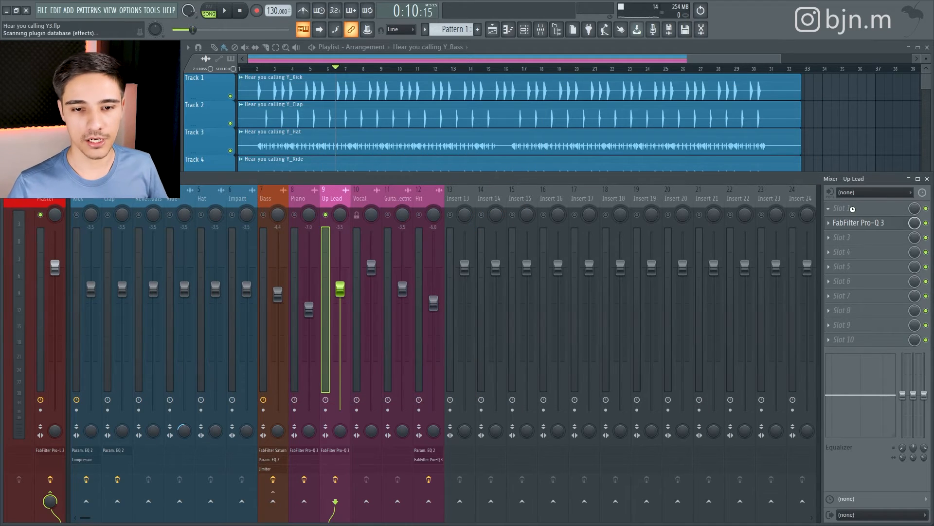
Step: Add Soundgoodizer to the Up Lead's first effect slot and move its window clear of the track strips
key(F8)
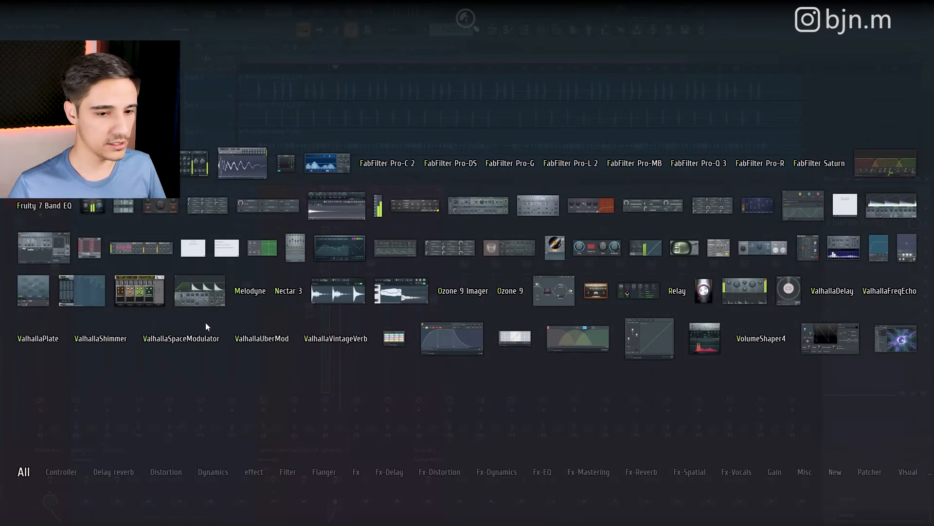
click(705, 289)
drag(193, 96, 572, 140)
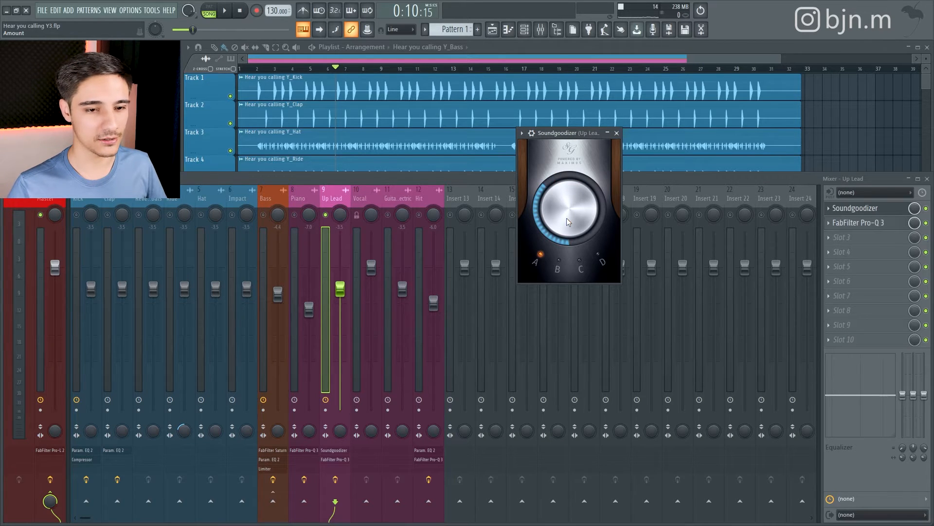
Step: Compare Soundgoodizer amounts and modes on the Up Lead during playback, return to mode A and close the plugin
key(space)
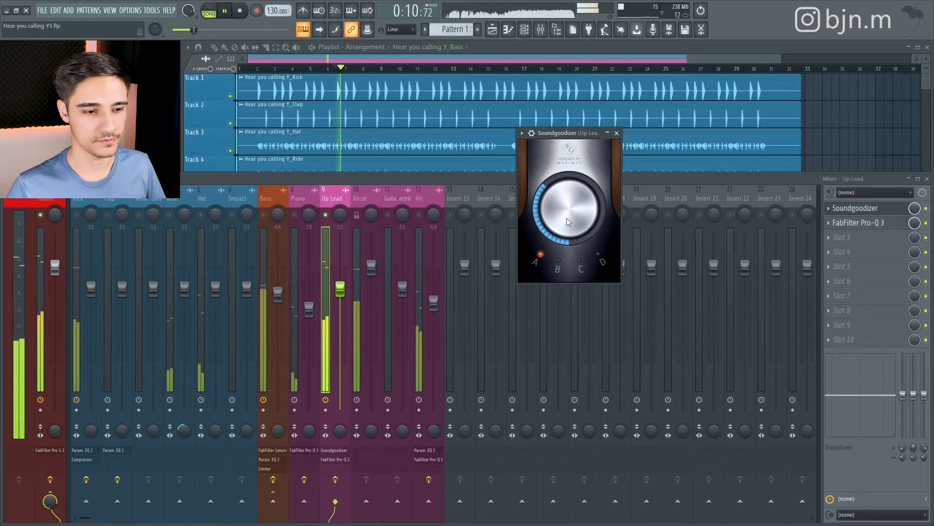
drag(569, 209, 577, 233)
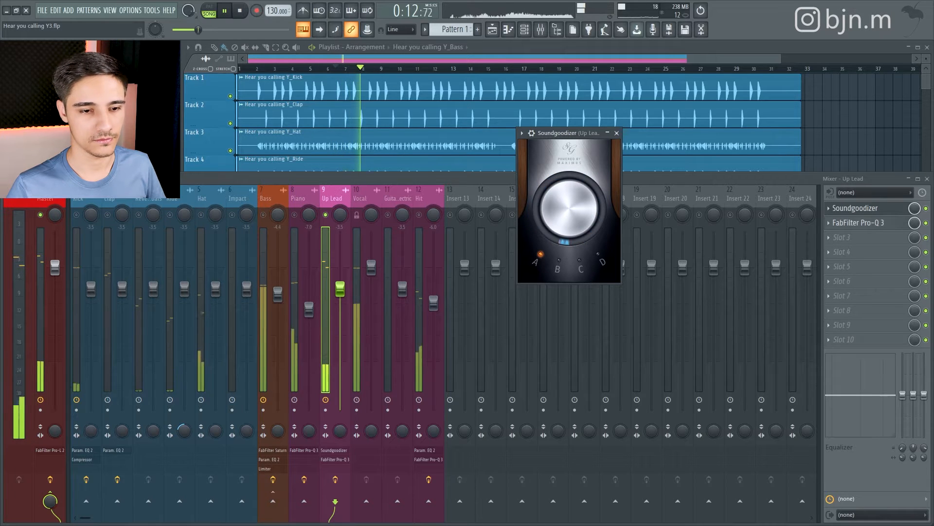
click(558, 260)
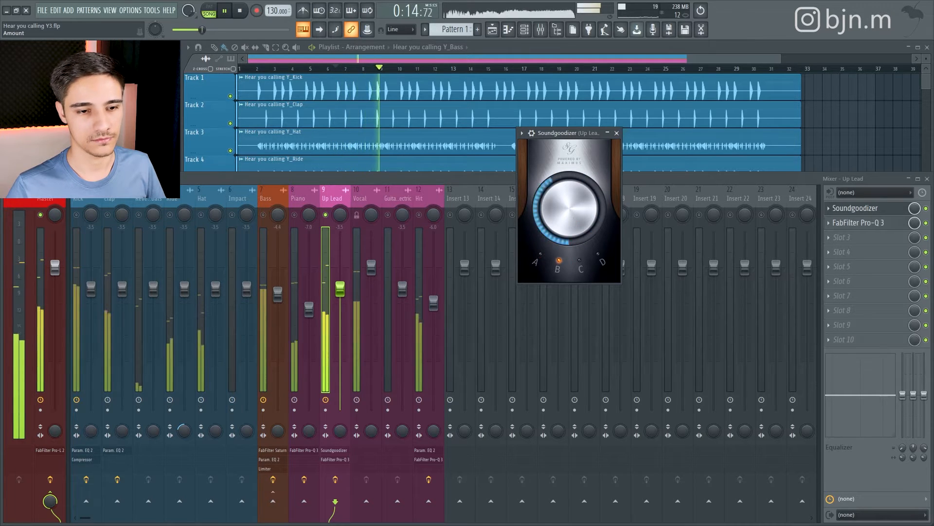
click(598, 253)
click(581, 259)
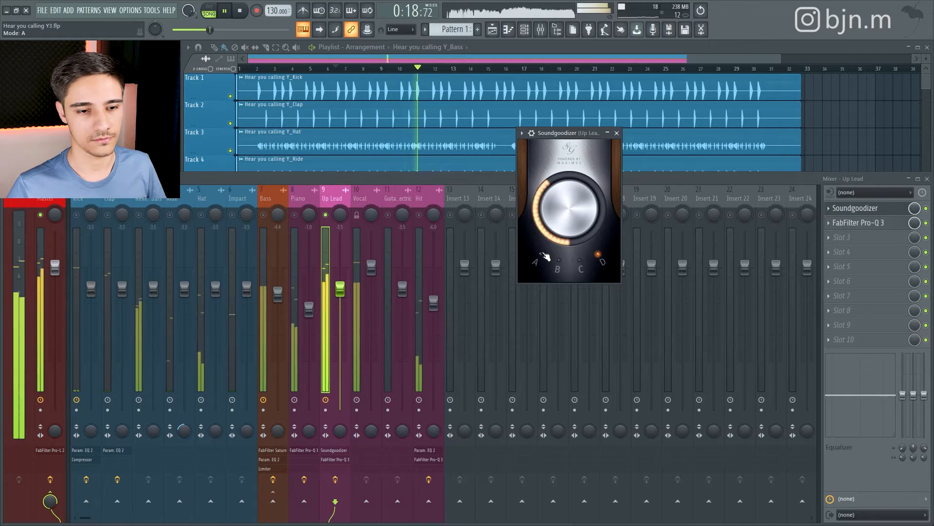
click(538, 255)
key(space)
click(617, 134)
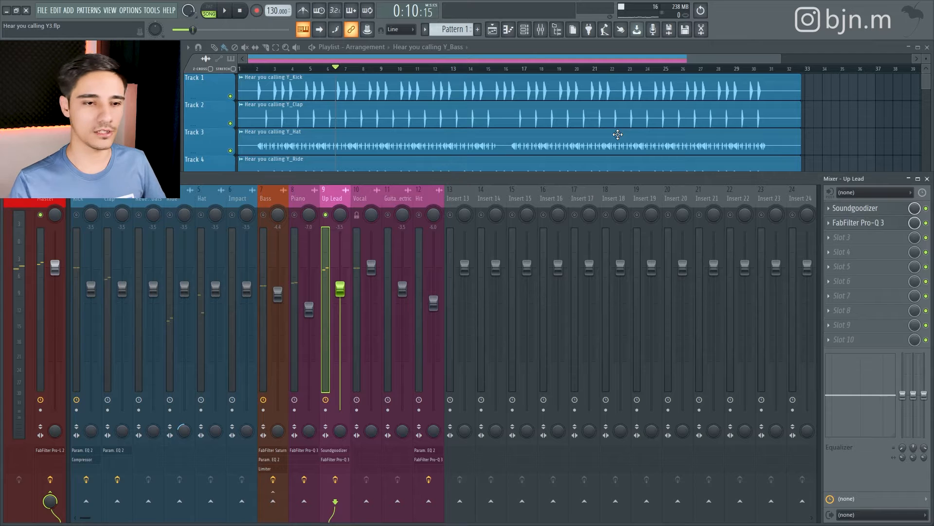
click(533, 60)
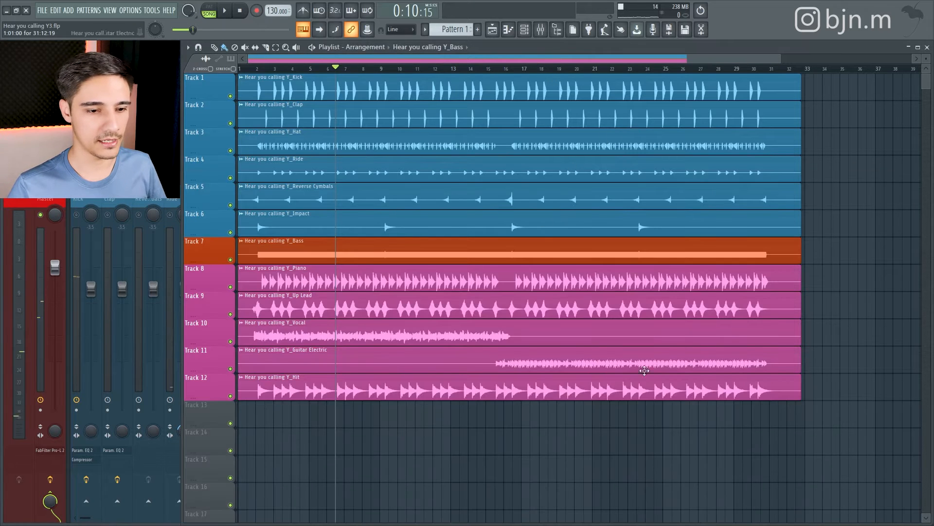
key(F9)
Step: Shift the Up Lead's Pro-Q 3 down one slot and insert FabFilter Saturn between it and Soundgoodizer
key(space)
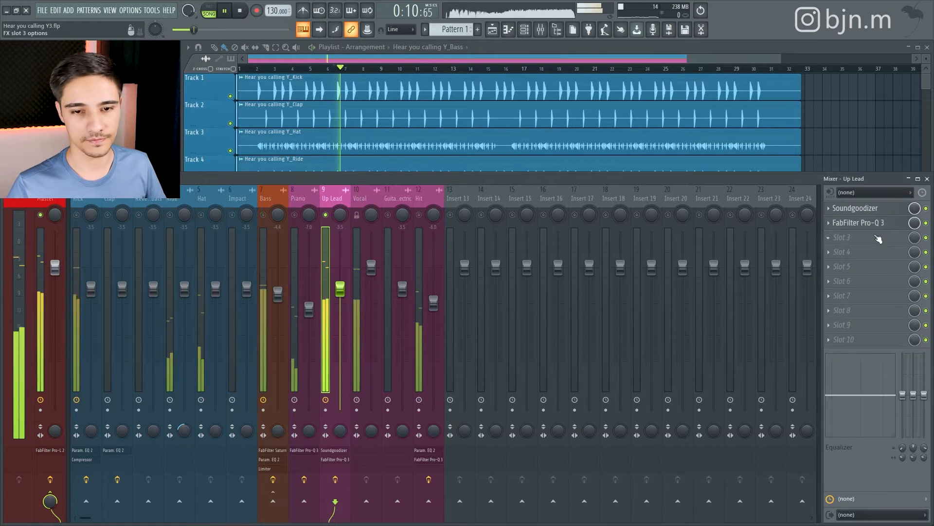
scroll(875, 225, down, 1)
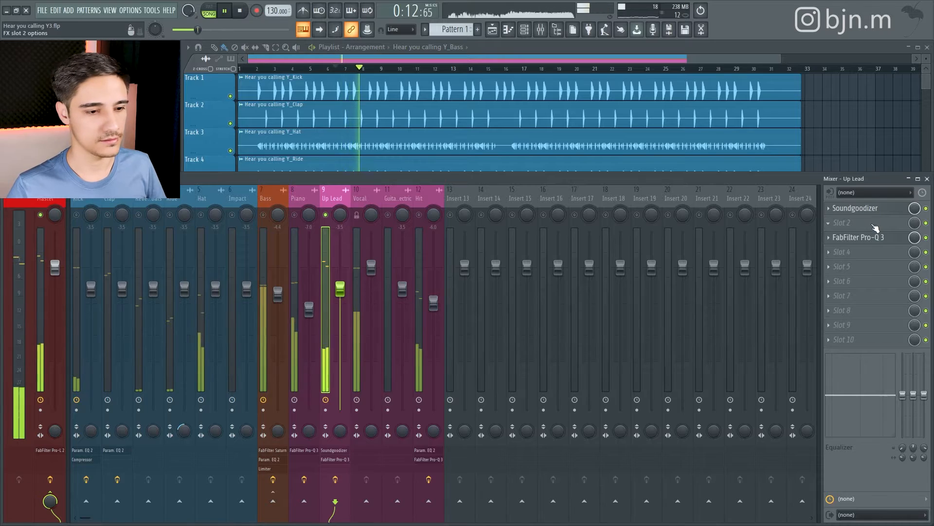
middle_click(876, 227)
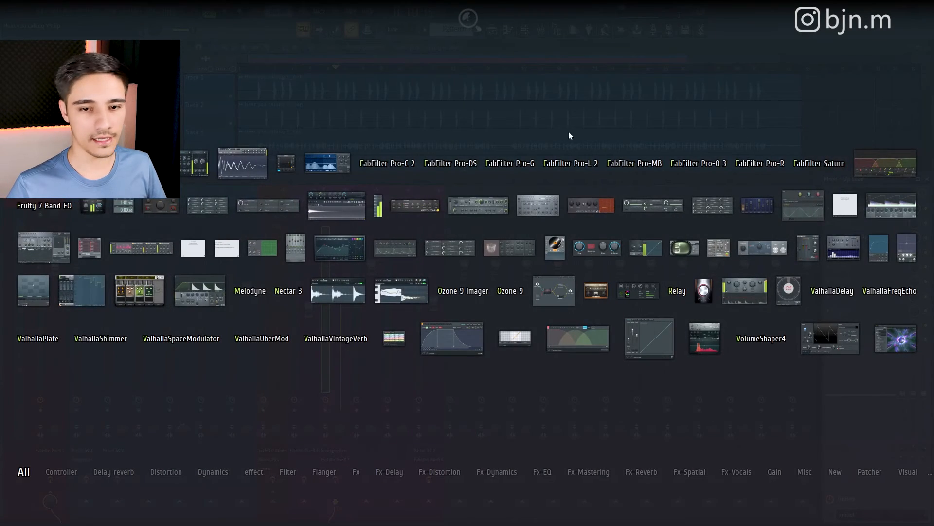
click(821, 161)
drag(246, 129, 640, 95)
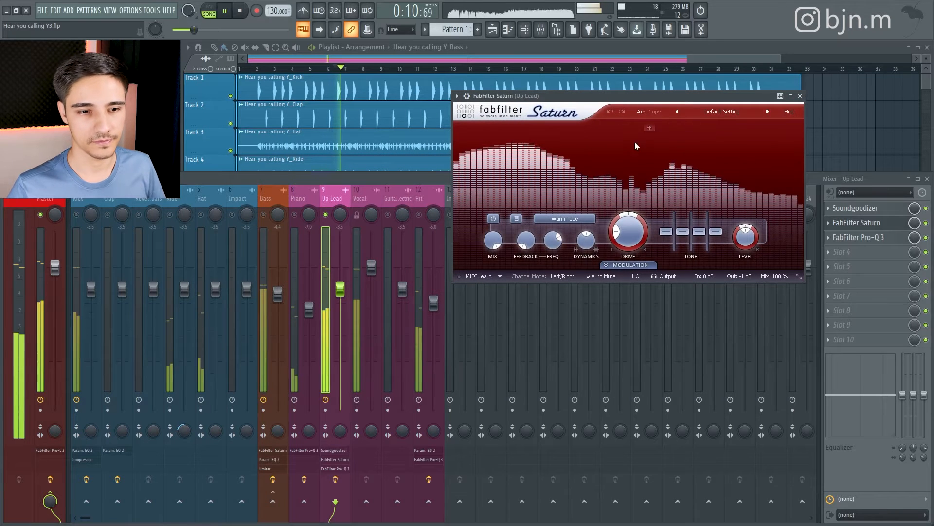
Step: Split the Up Lead's Saturn into three bands and, with the middle band soloed, move both crossovers to higher frequencies
click(549, 128)
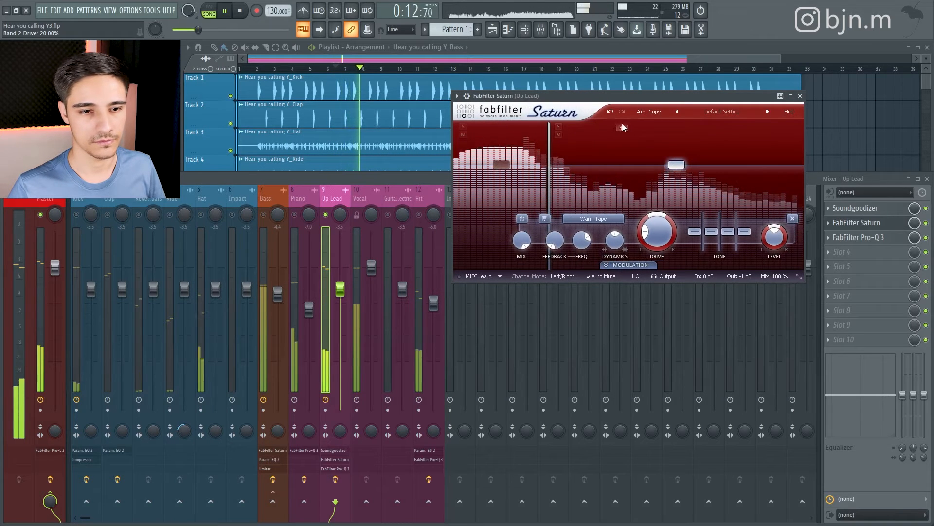
click(626, 128)
drag(550, 132, 553, 133)
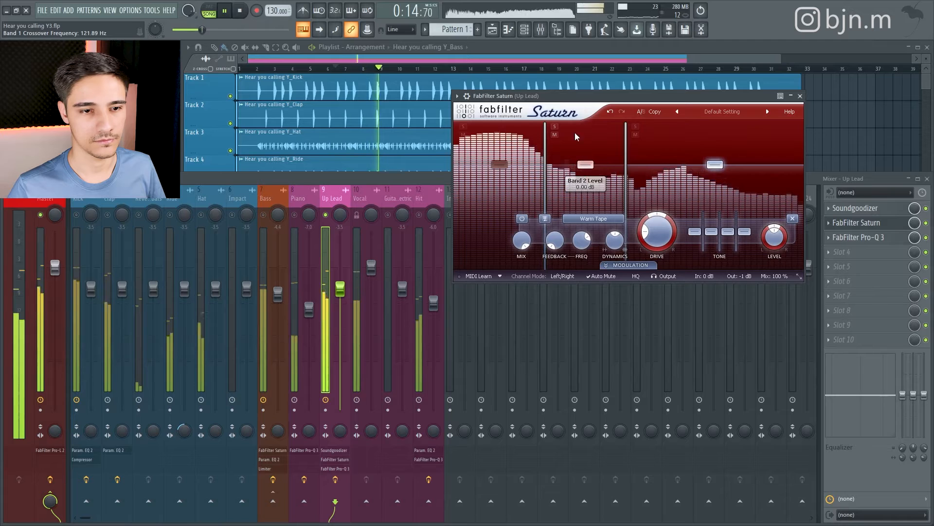
click(554, 126)
drag(545, 136, 563, 136)
drag(626, 133, 648, 133)
click(573, 126)
Step: Raise the level of Saturn's middle band slightly on the Up Lead and close the plugin
drag(609, 169, 609, 161)
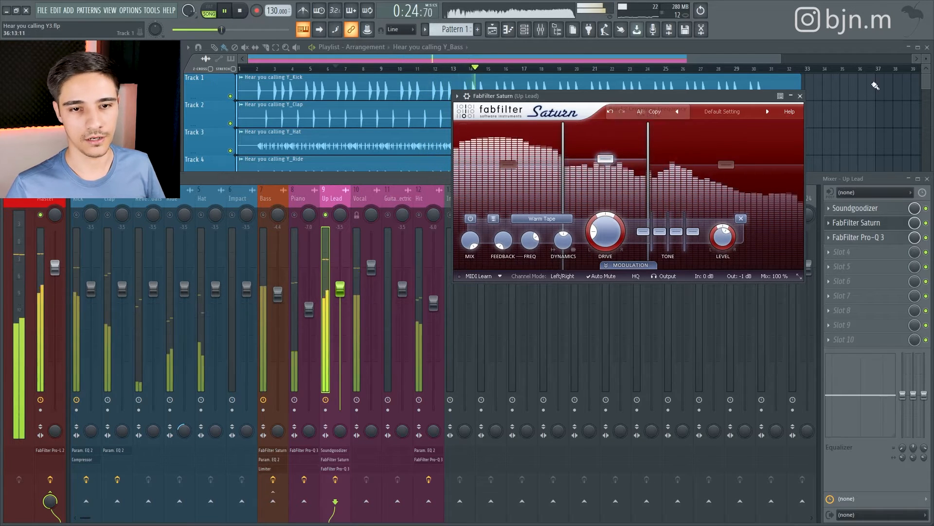
key(space)
click(800, 96)
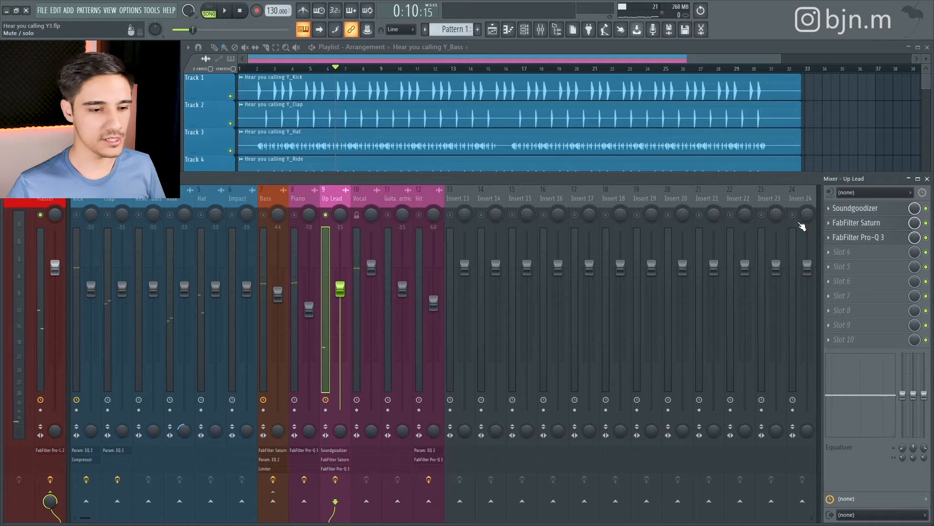
Step: In the Up Lead's Pro-Q 3, cut about 3 dB around 630 Hz and boost about 2 dB around 2 kHz
key(space)
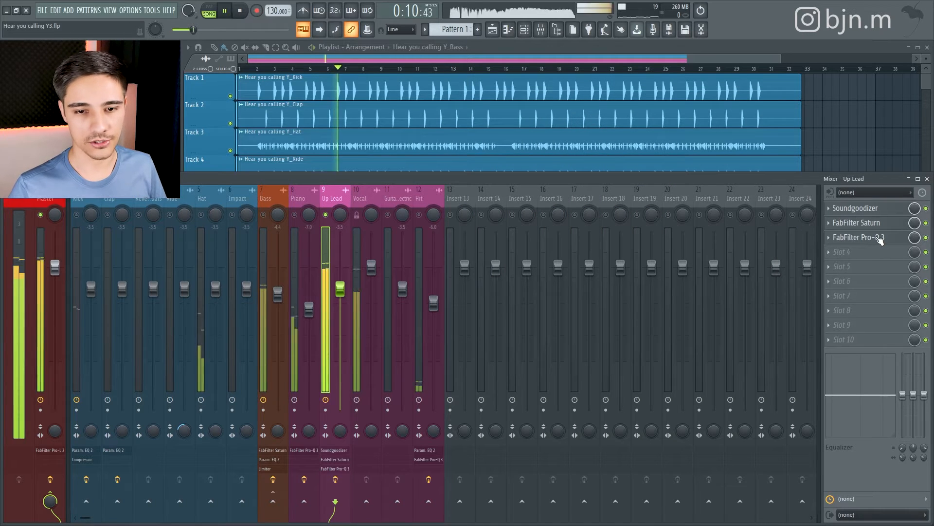
click(881, 238)
drag(539, 211, 538, 241)
scroll(538, 188, up, 3)
scroll(538, 241, up, 2)
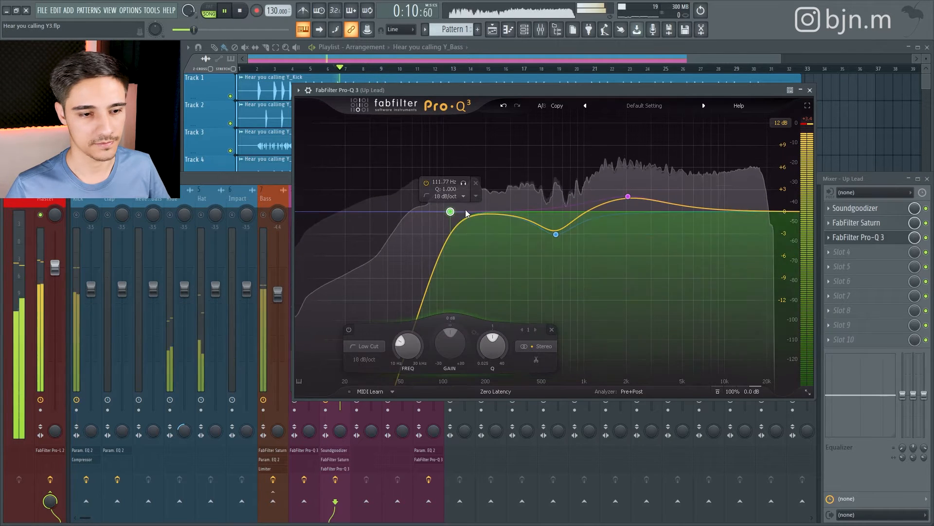
Step: Raise the Up Lead's low cut to about 131 Hz while listening to that band in solo
click(464, 183)
drag(465, 183, 478, 183)
key(space)
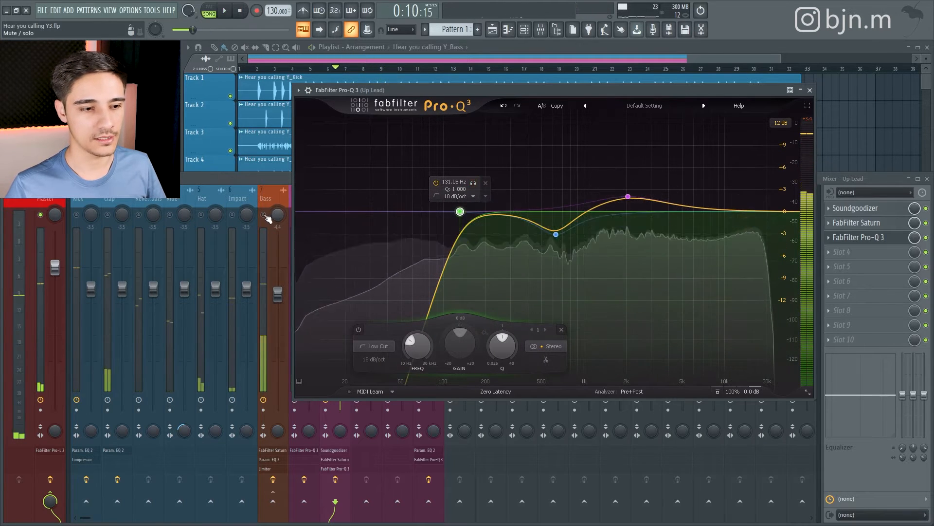
Step: Unmute the Bass and audition the Up Lead's low cut against it by bypassing and soloing band 1
click(263, 214)
click(435, 95)
key(space)
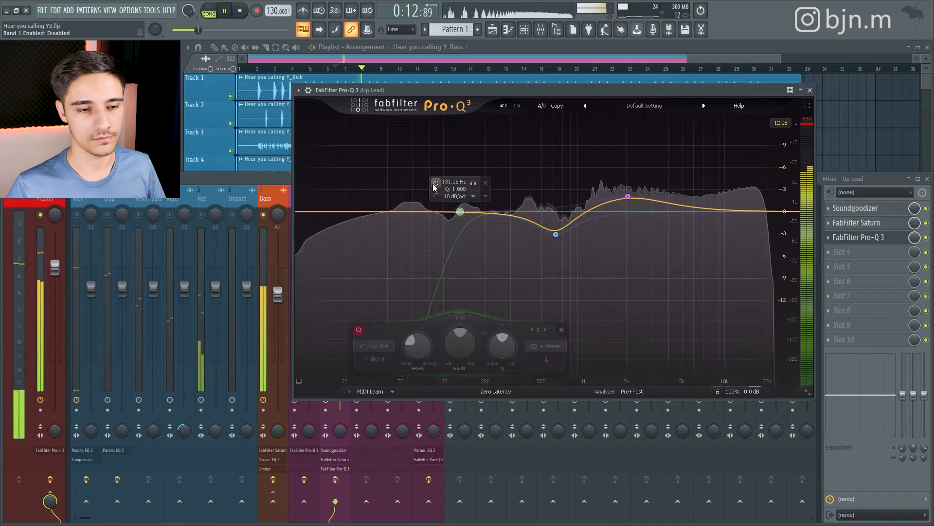
click(436, 183)
click(473, 183)
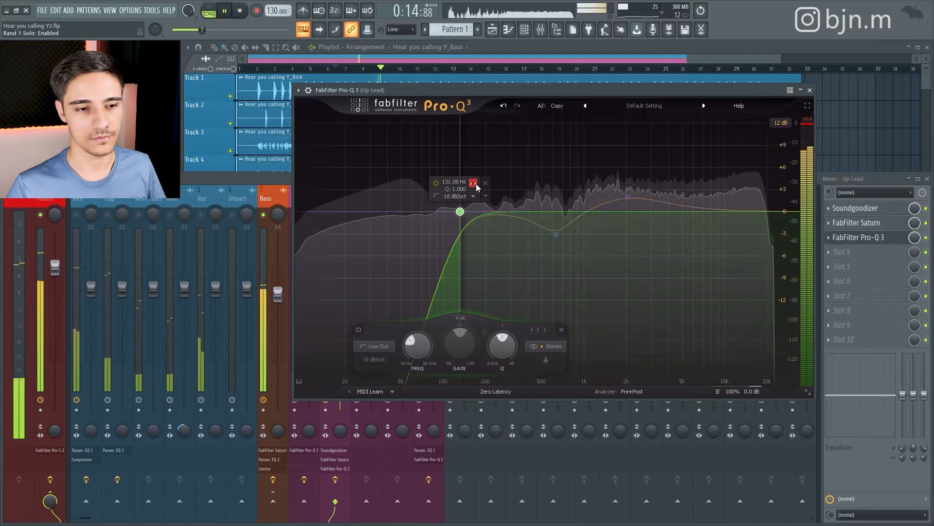
key(space)
click(475, 186)
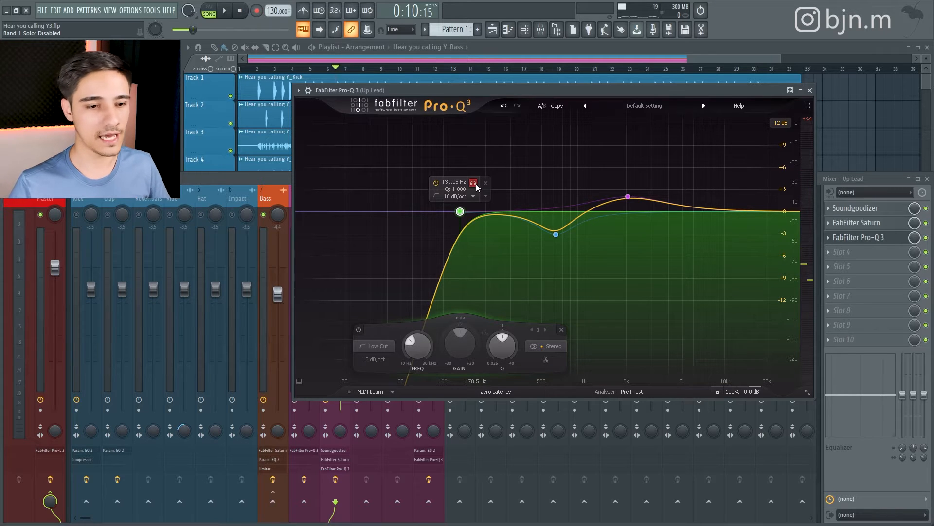
click(474, 183)
key(space)
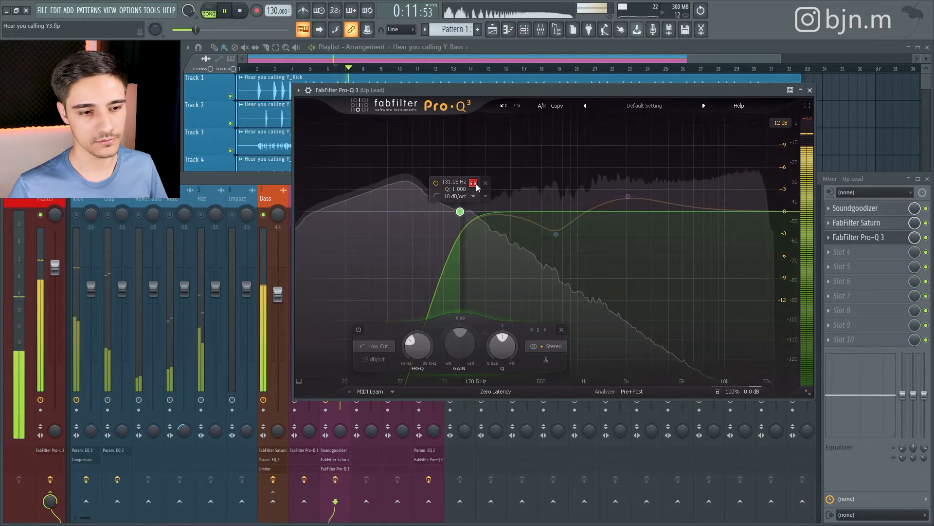
click(475, 186)
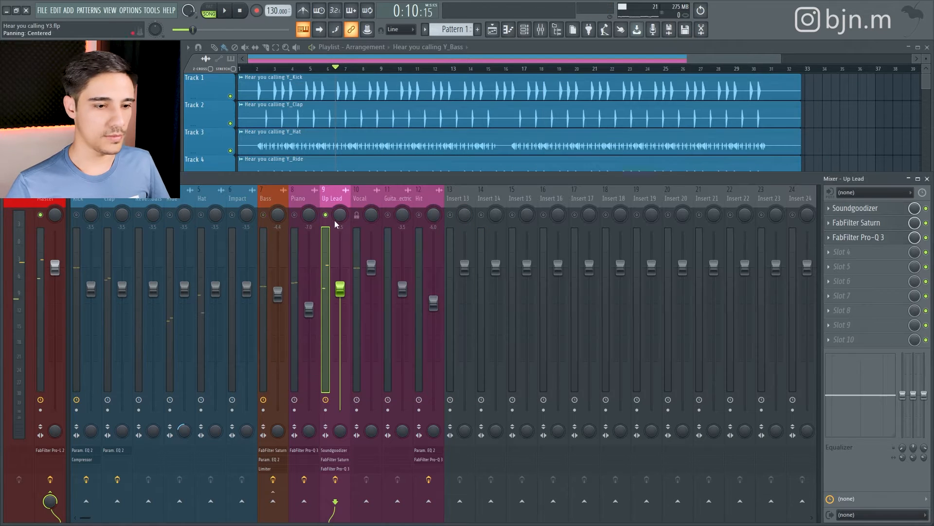
Step: Unsolo the Up Lead and lower its volume to -3.8 dB while the full mix plays
right_click(326, 216)
key(space)
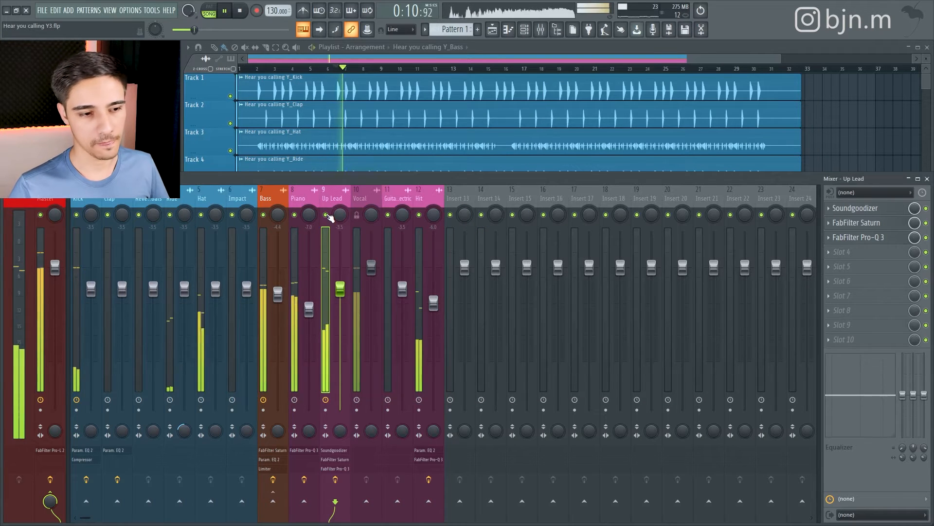
drag(344, 293, 340, 290)
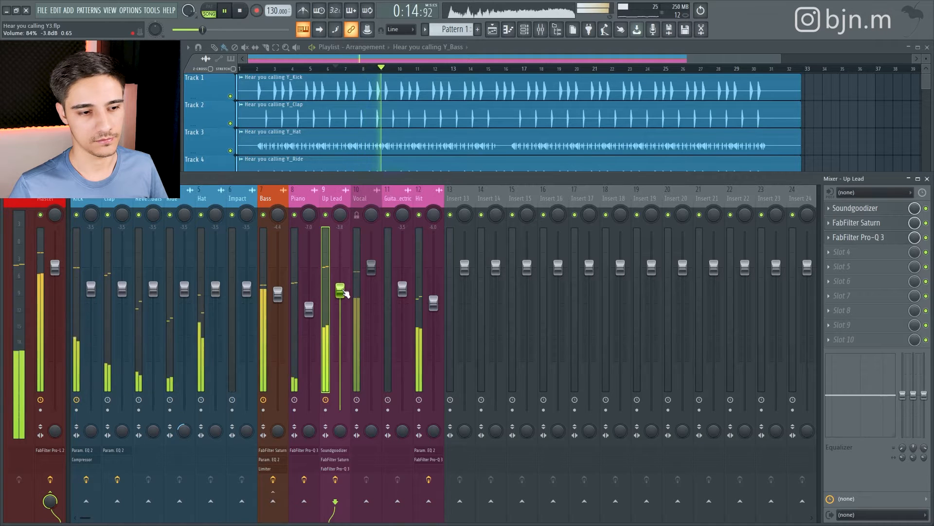
Step: Lower the Clap's volume to -4.6 dB while balancing it against the Vocal in the full mix
key(space)
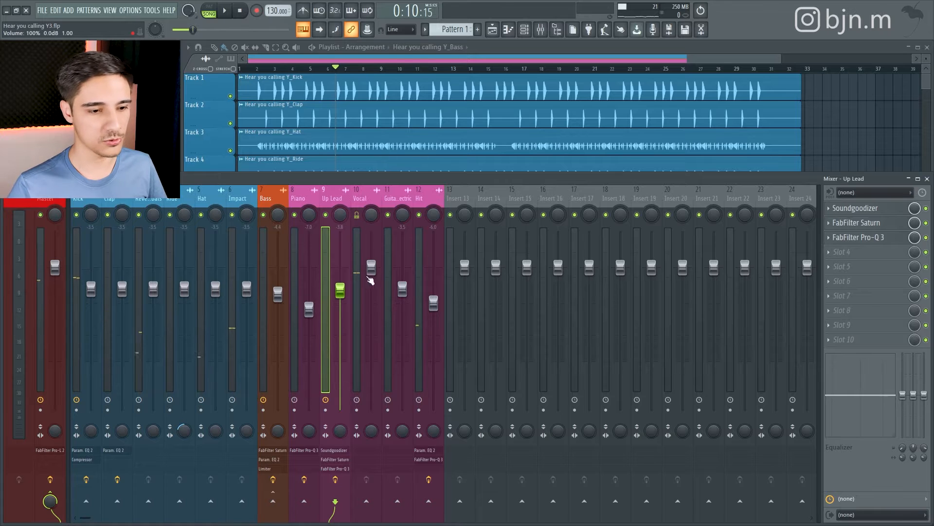
key(space)
drag(372, 265, 376, 249)
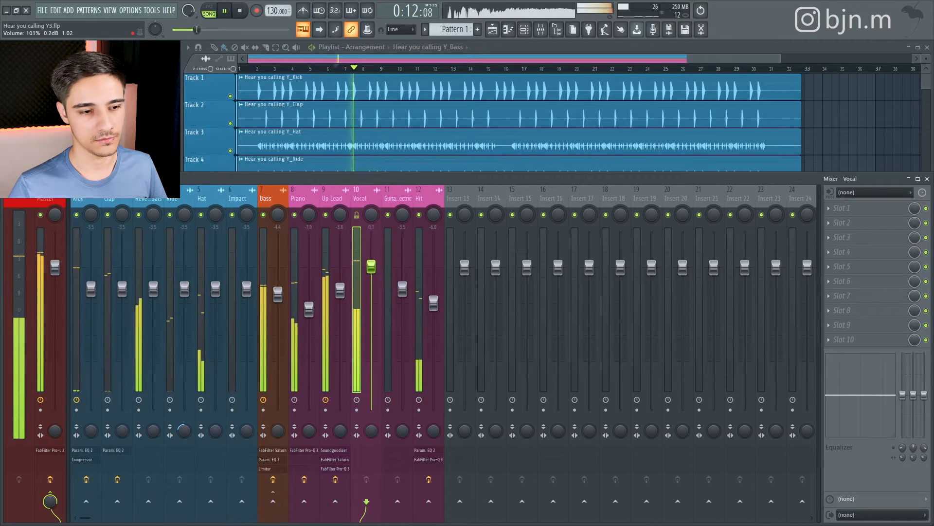
drag(122, 288, 122, 294)
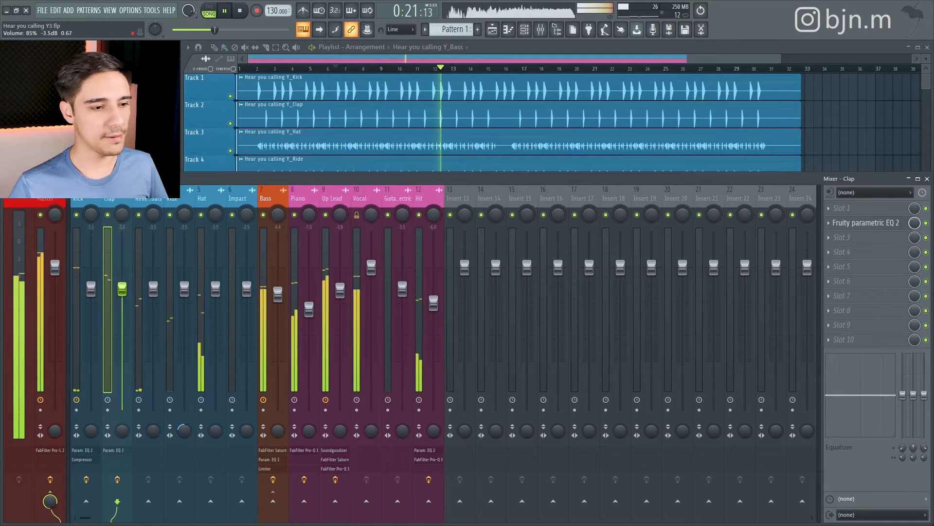
key(space)
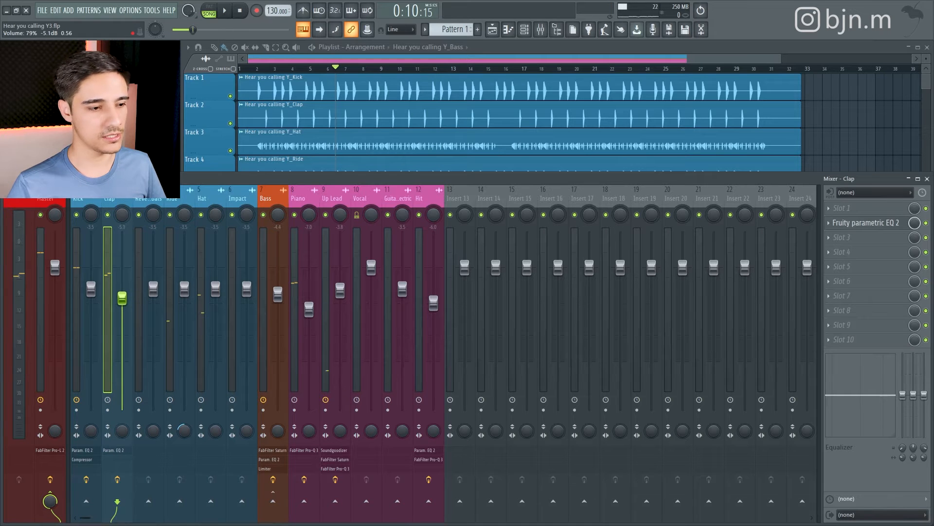
drag(128, 302, 126, 297)
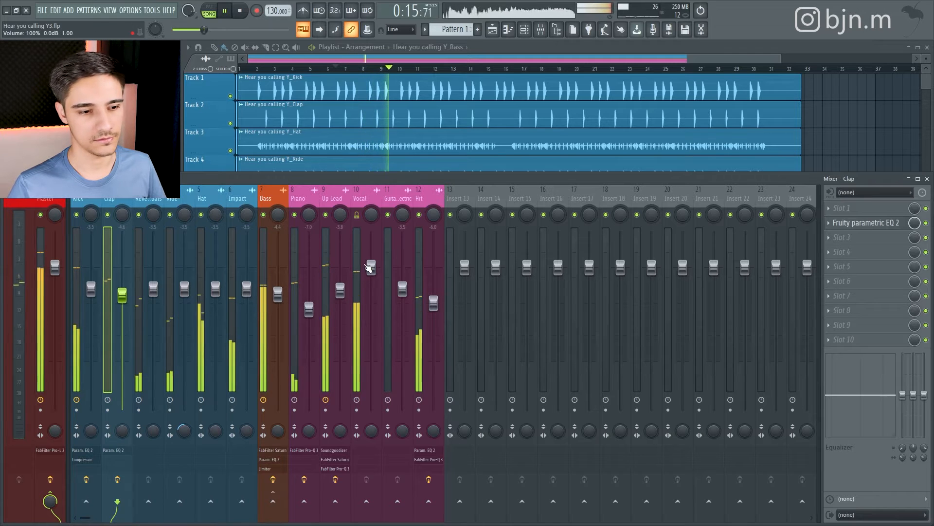
key(space)
Step: Add Fruity Parametric EQ 2 to the Vocal channel and enlarge its window
click(371, 267)
key(F8)
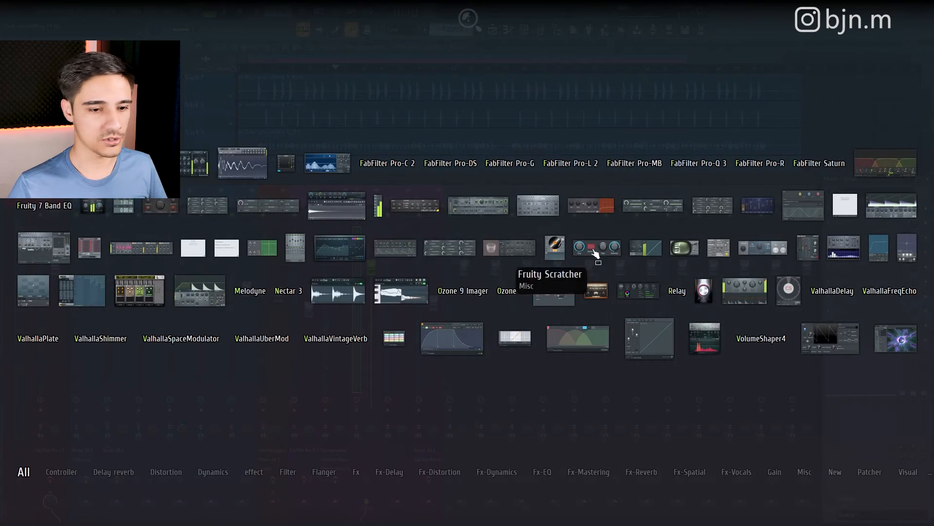
click(347, 253)
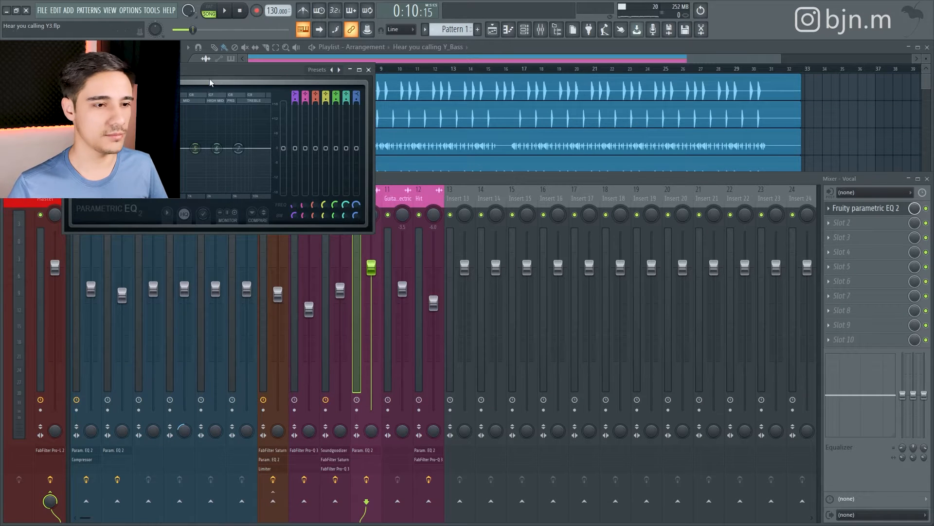
drag(259, 69, 506, 66)
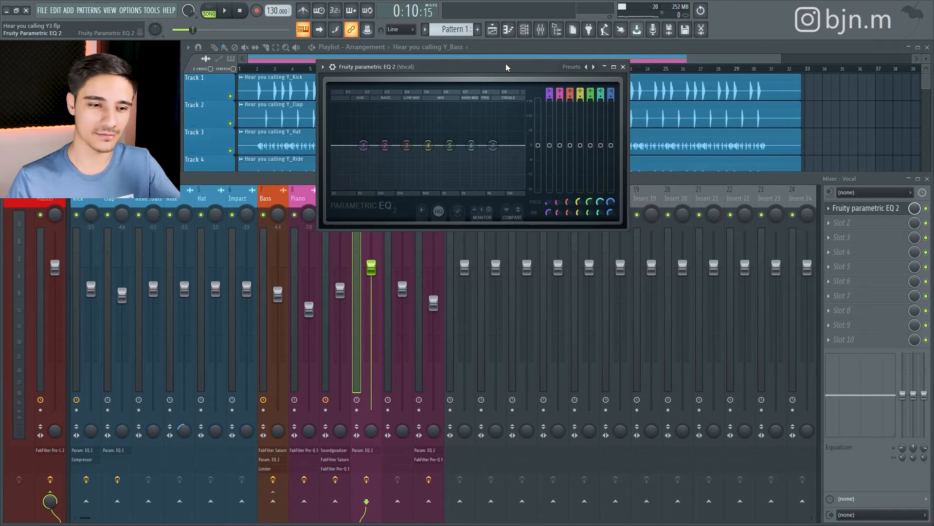
drag(506, 66, 524, 68)
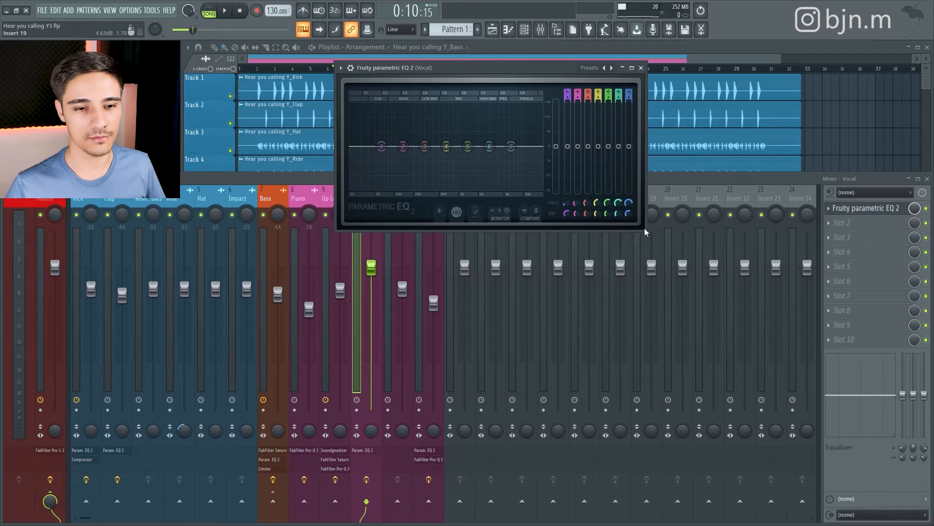
drag(646, 233, 822, 388)
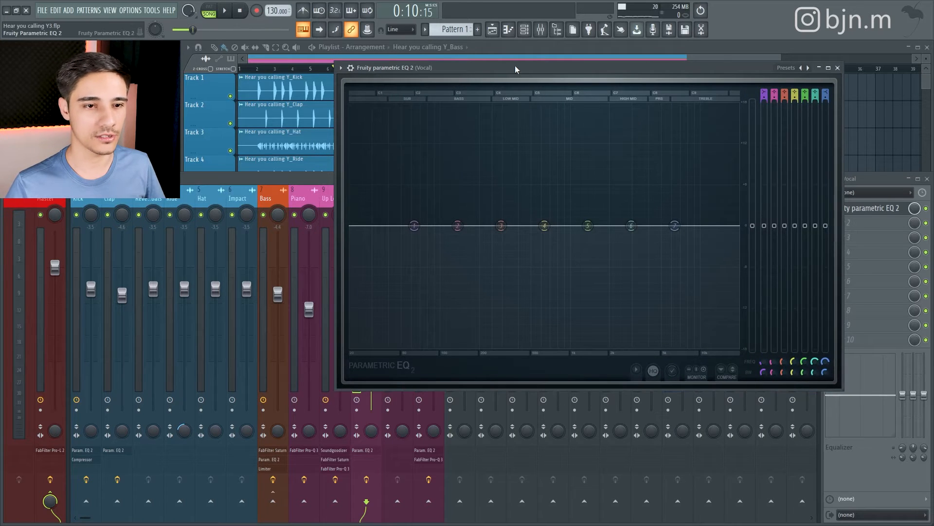
drag(515, 69, 504, 77)
Step: Load the Vocal Presence preset in the Vocal's EQ and flatten its band 6 treble boost to 0 dB
click(796, 76)
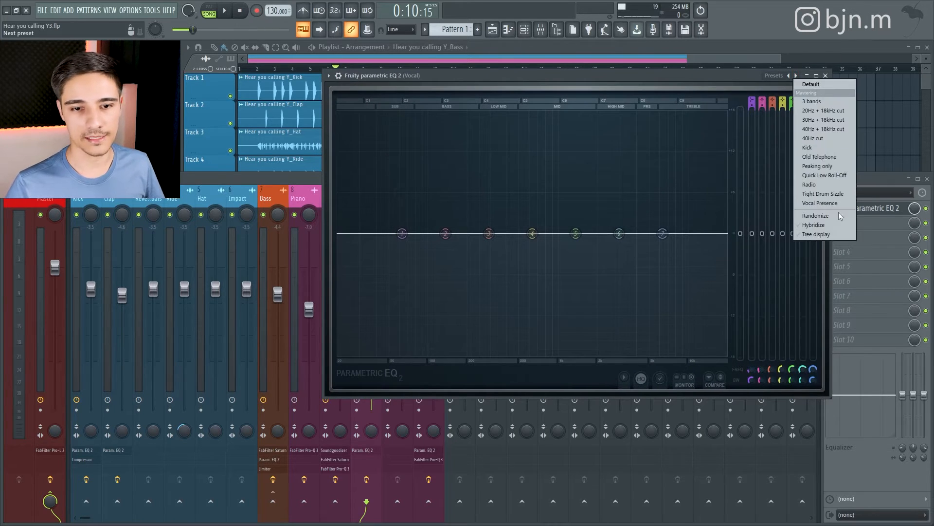
click(826, 205)
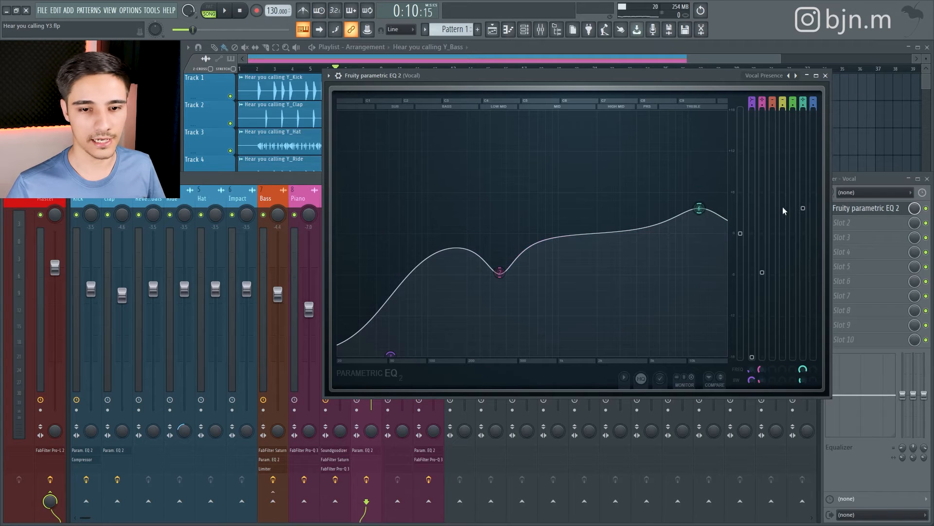
drag(805, 212, 804, 231)
drag(548, 78, 566, 77)
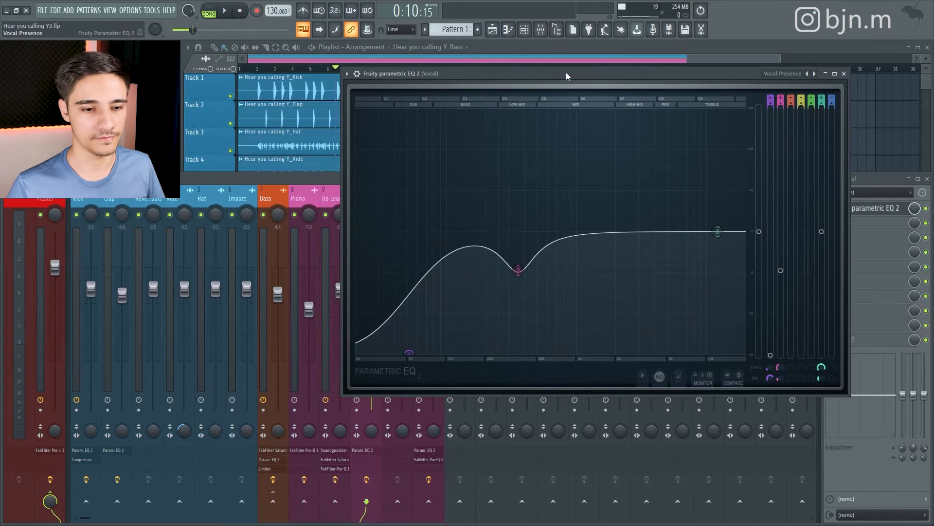
Step: Solo the Vocal during playback and raise its EQ's low cut, shifting the low-mid dip slightly higher
key(space)
click(844, 74)
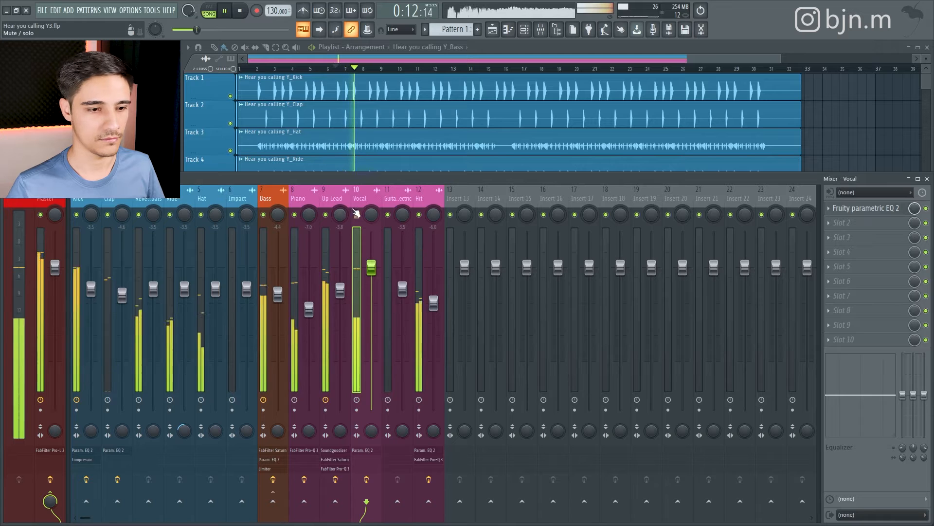
right_click(356, 215)
click(866, 209)
drag(479, 267, 520, 279)
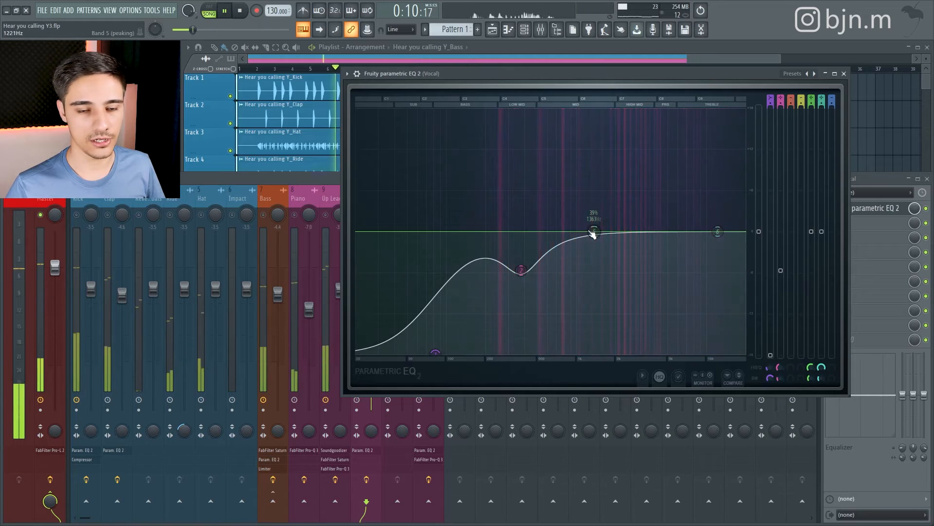
Step: Create a narrow peaking boost with band 5 in the Vocal's high mids, then reduce its gain
drag(594, 229, 638, 207)
scroll(637, 207, down, 3)
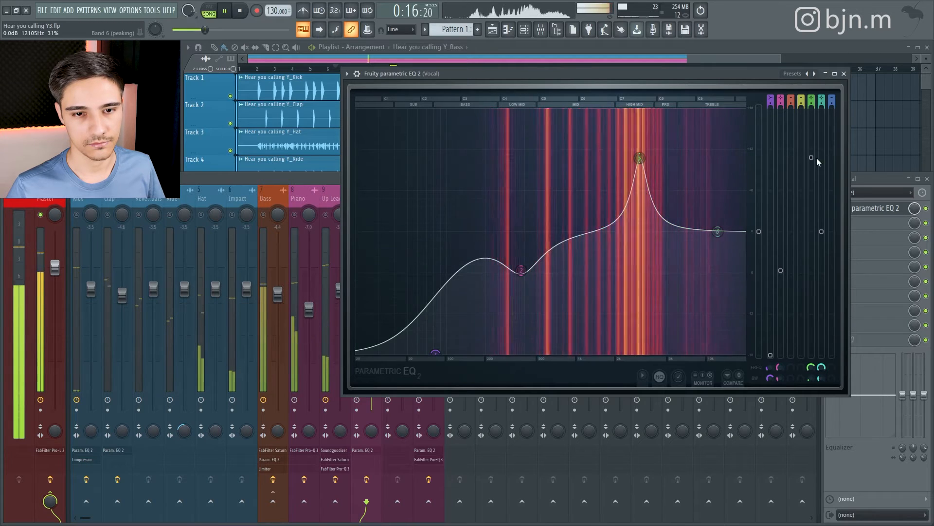
drag(643, 161, 643, 192)
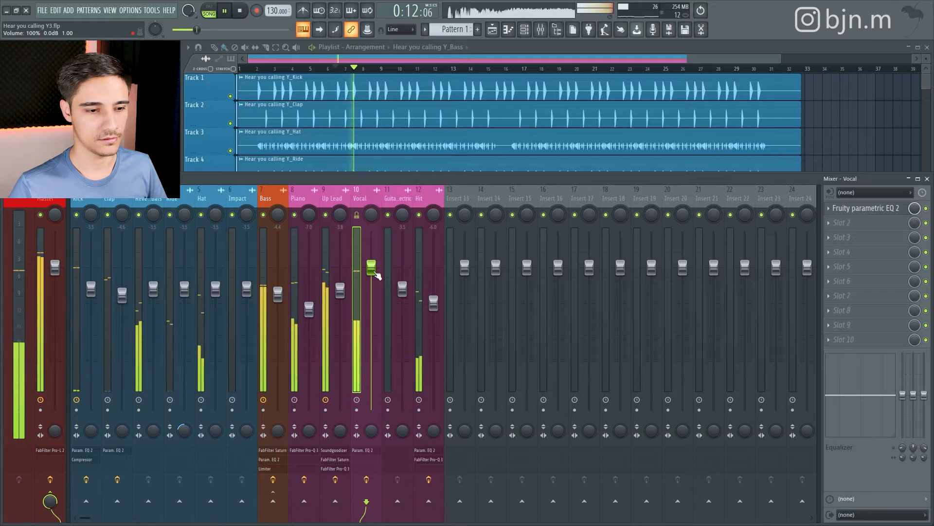
Step: Solo the Vocal again and add Fruity Limiter after its EQ, enlarging the plugin window
right_click(357, 215)
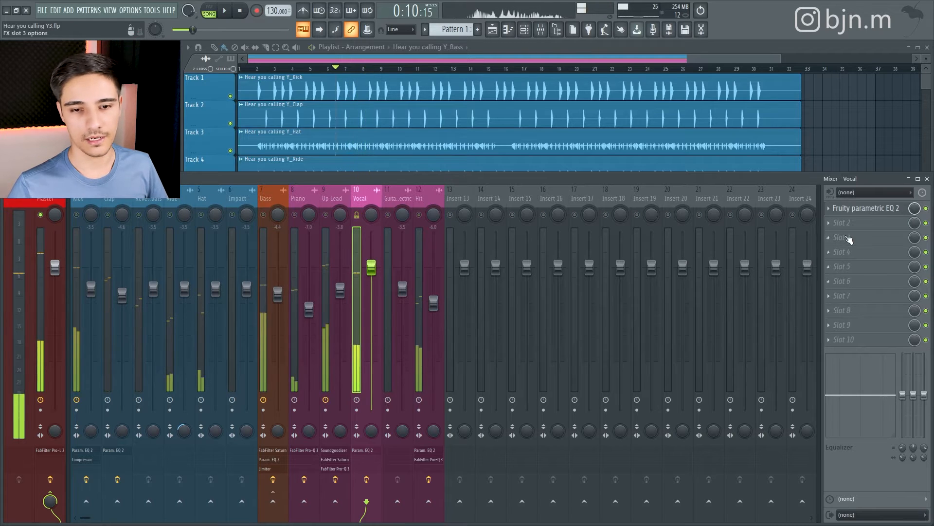
key(alt+p)
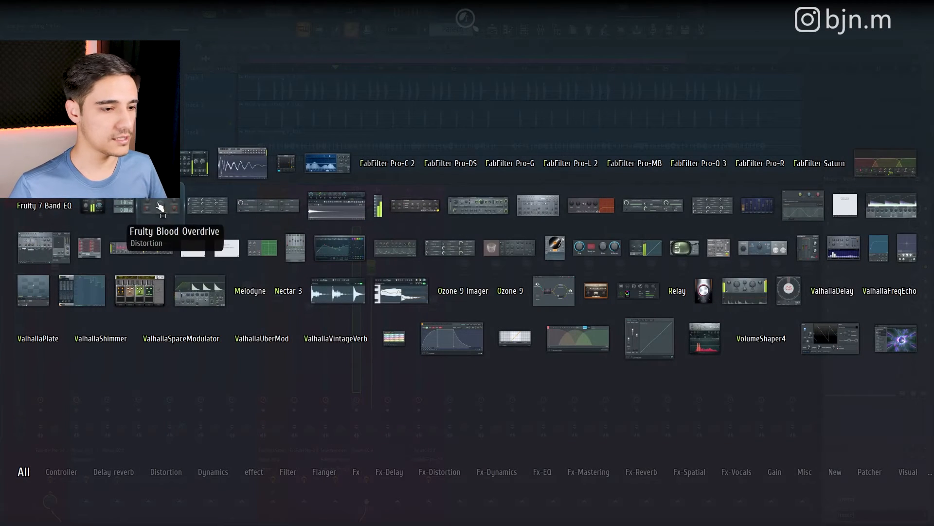
click(893, 207)
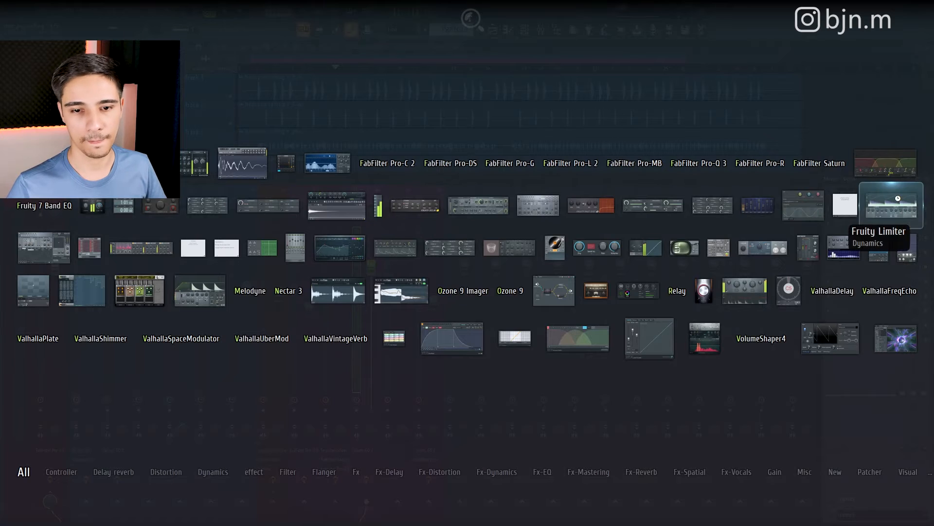
drag(285, 67, 574, 134)
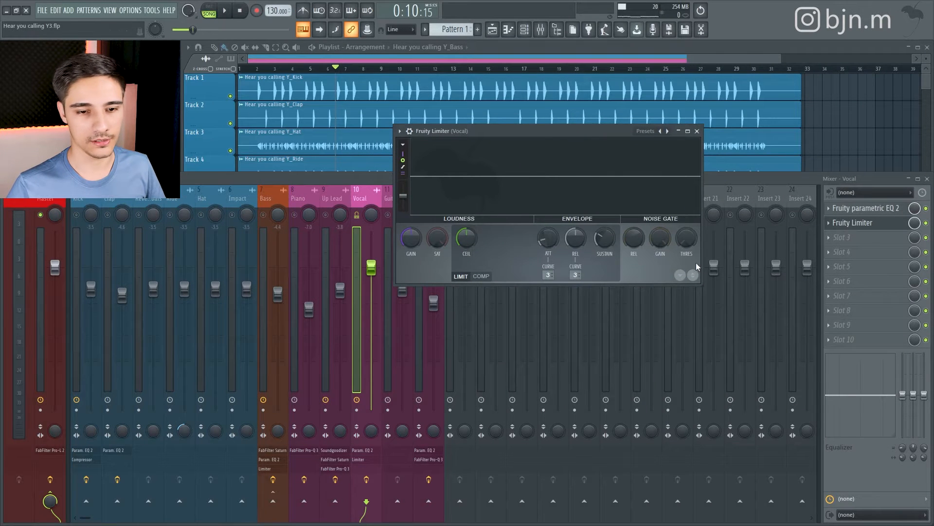
drag(703, 286, 830, 355)
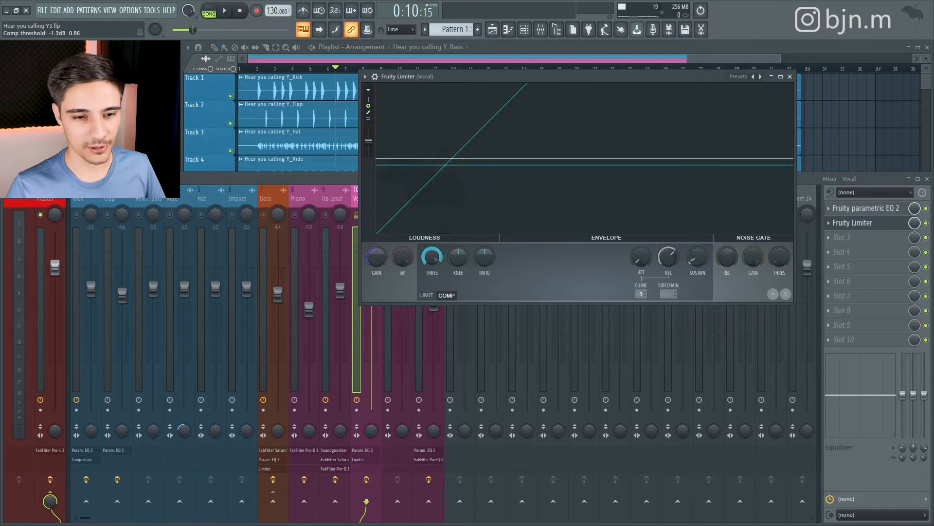
Step: Compress the Vocal with a lower threshold and higher ratio in the limiter's COMP mode, comparing it against bypass
key(space)
drag(439, 256, 485, 252)
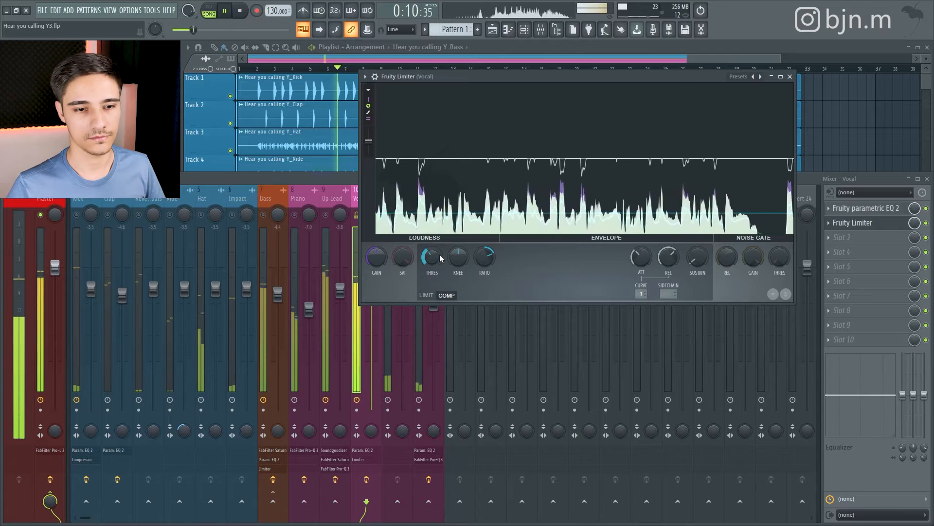
click(926, 222)
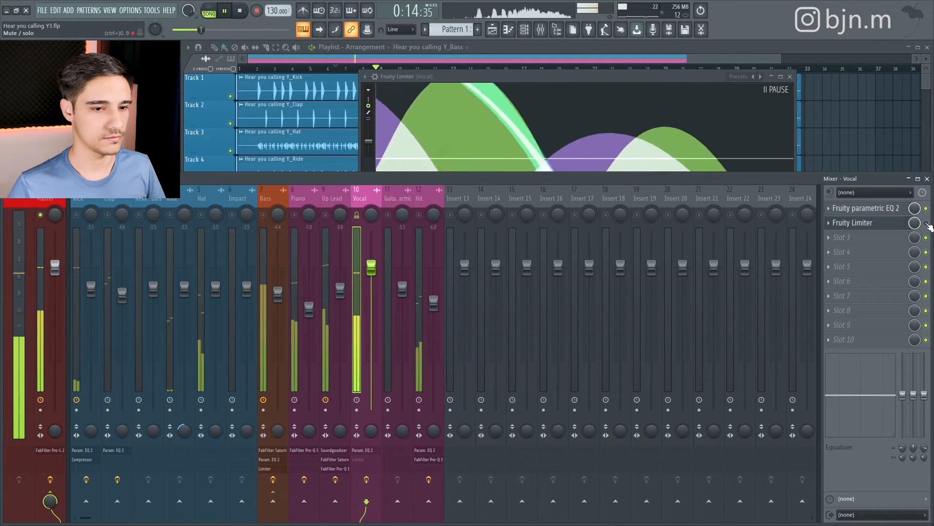
click(926, 222)
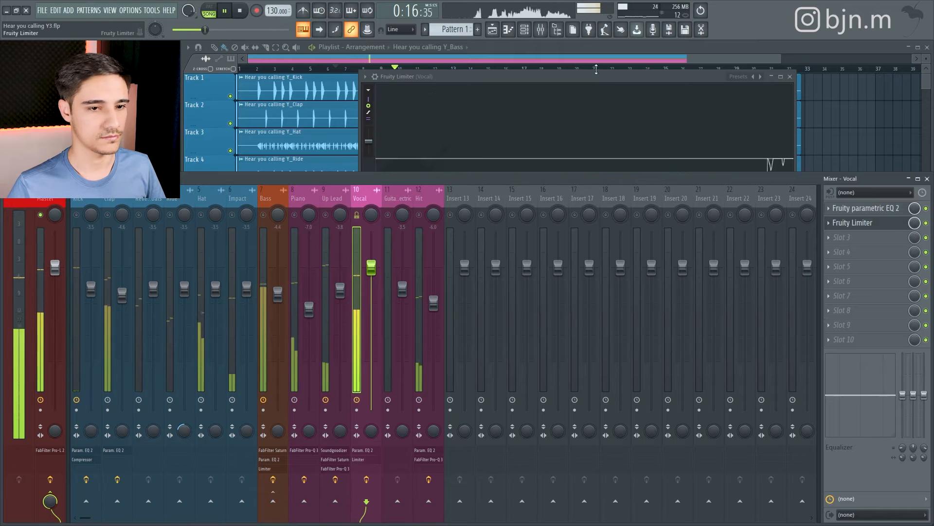
click(587, 79)
key(space)
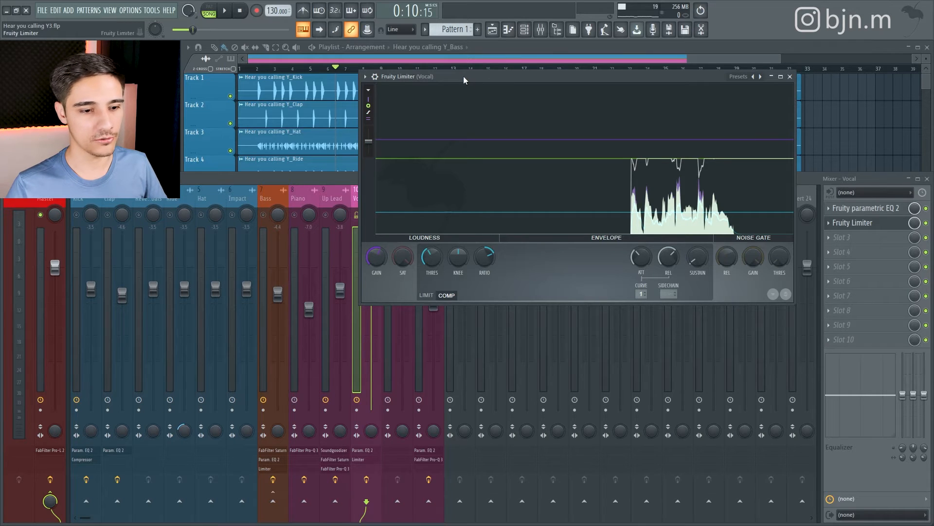
Step: Audition the compressed Vocal with the Up Lead, then unsolo and play it in the full mix
drag(464, 80, 514, 80)
key(space)
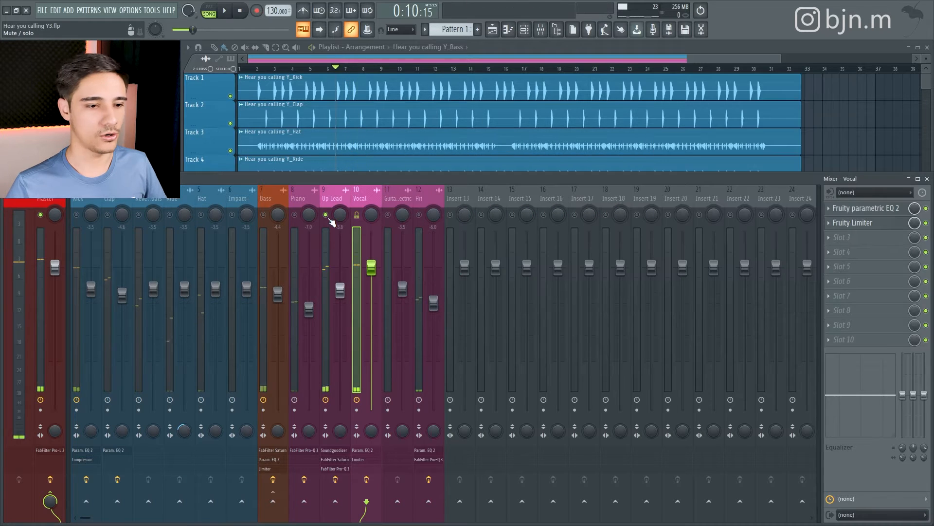
right_click(326, 215)
key(space)
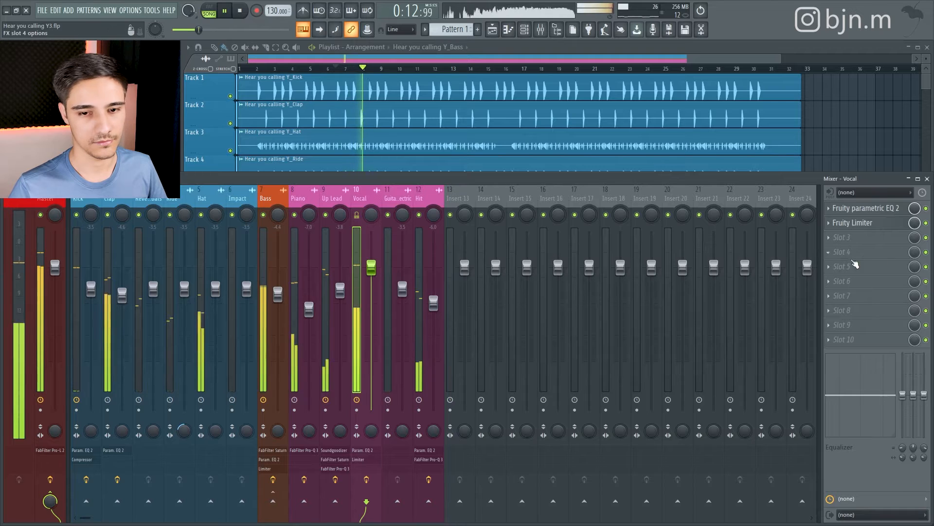
key(space)
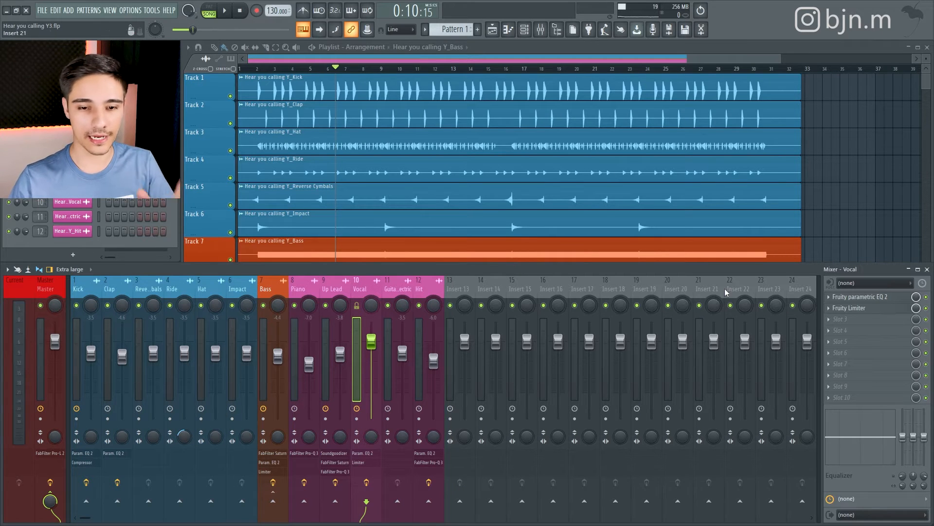
Step: Add Nectar 3 after the Vocal's limiter and remove its default EQ and Compressor modules
key(alt+p)
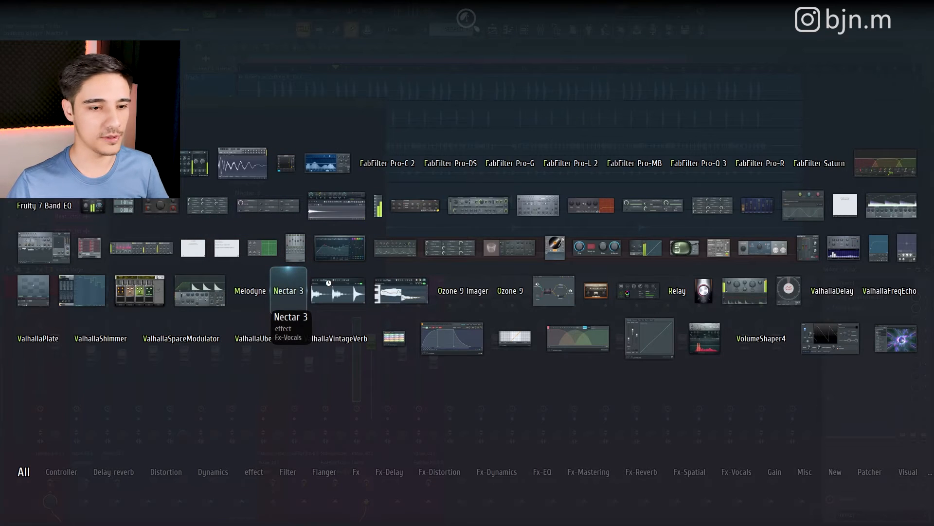
click(288, 290)
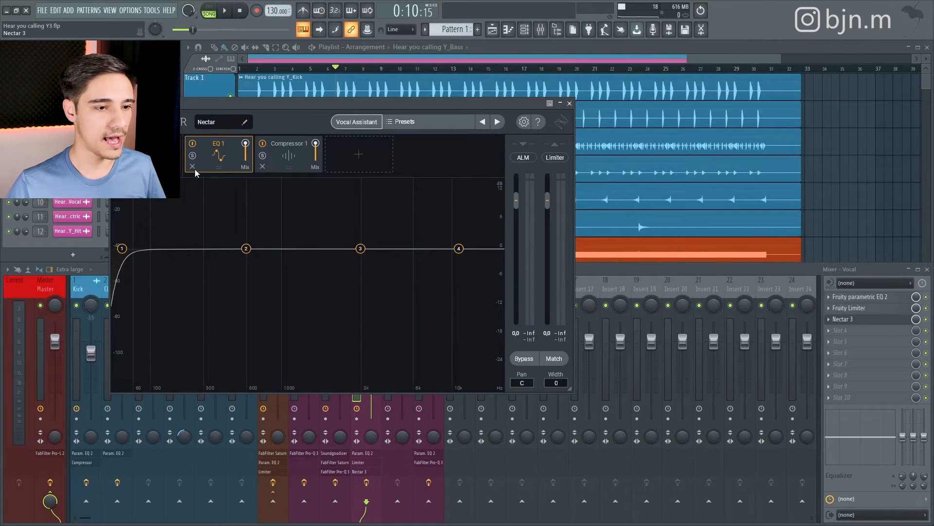
click(192, 166)
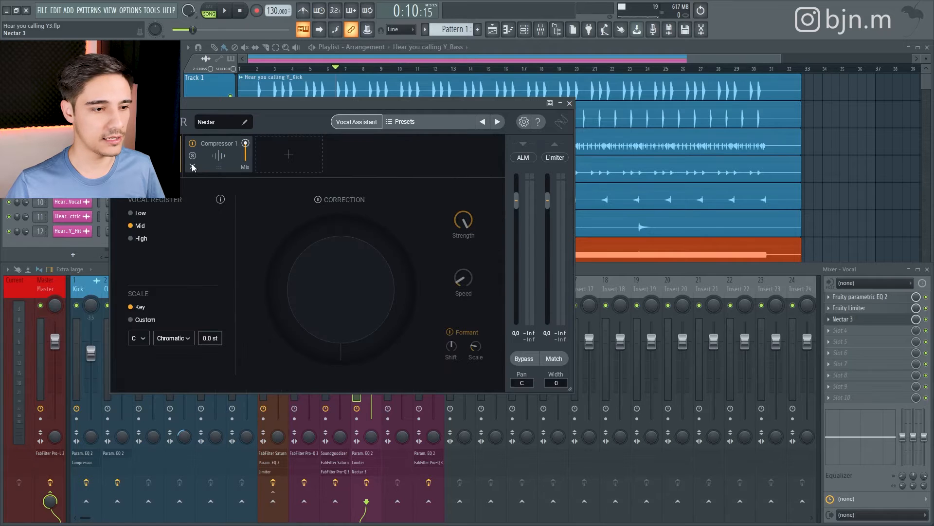
click(193, 167)
key(space)
drag(507, 95, 788, 73)
key(space)
Step: Add a De-esser module in Nectar 3 and set its threshold to about -6.9 dB during playback
click(498, 132)
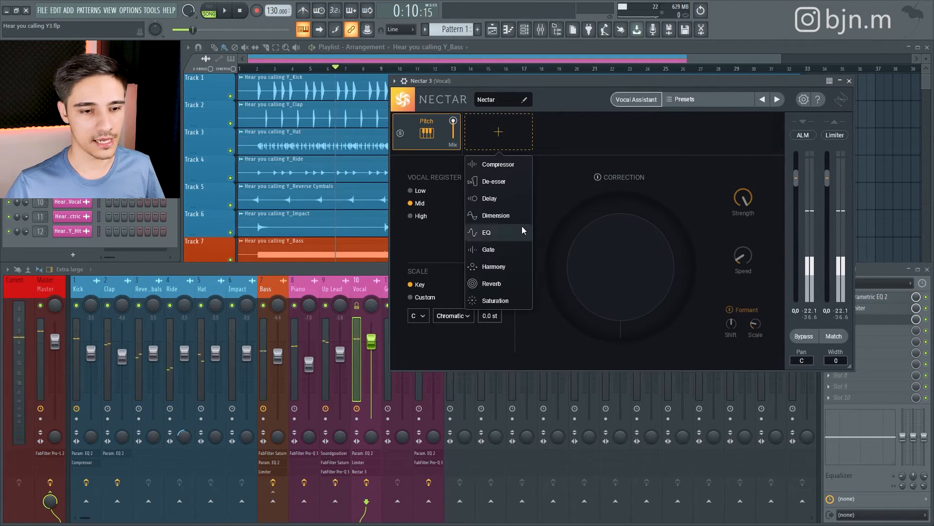
click(494, 181)
key(space)
drag(705, 226, 709, 260)
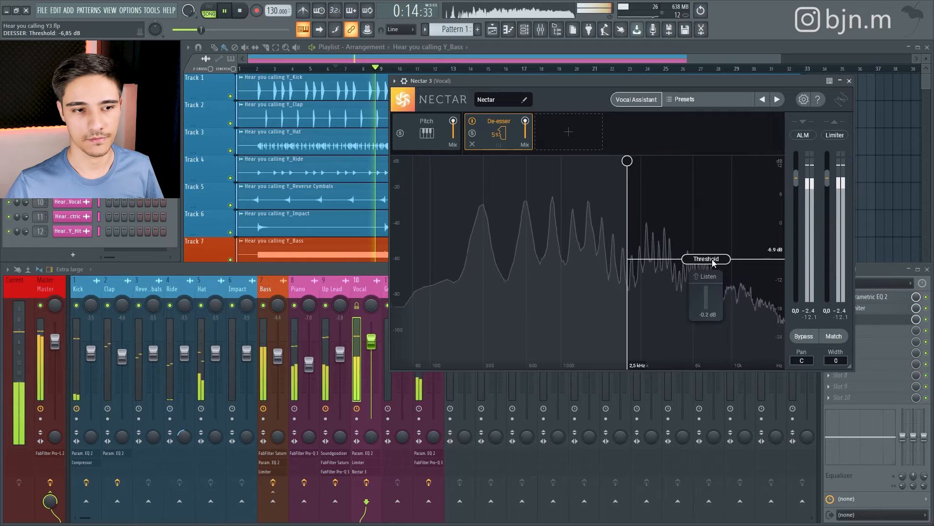
Step: Add a Harmony module after the De-esser in Nectar 3 and set both harmony voices to +12
click(567, 136)
key(space)
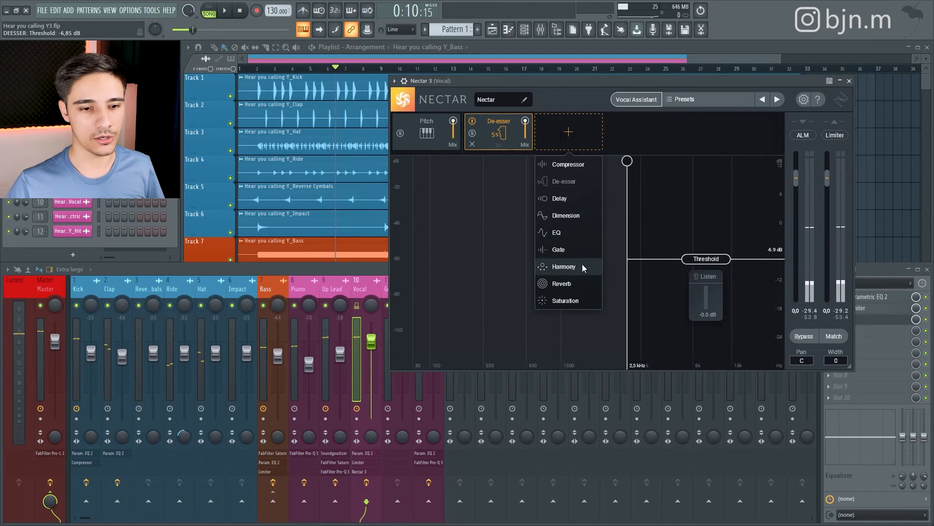
click(564, 266)
click(603, 178)
click(605, 199)
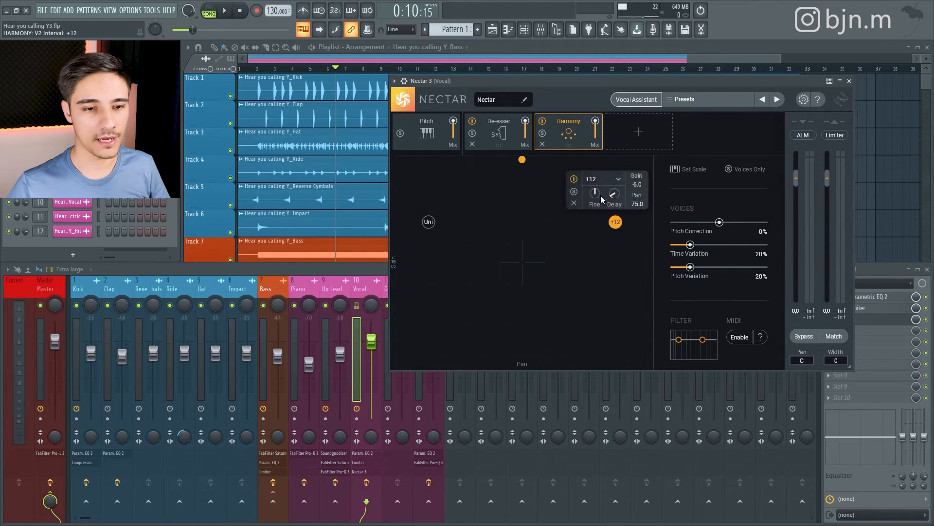
click(429, 222)
click(438, 179)
click(437, 194)
Step: Reduce the Harmony mix to about 76% and filter the voices' low end at about 148 Hz while auditioning the song
mouse_move(596, 122)
key(space)
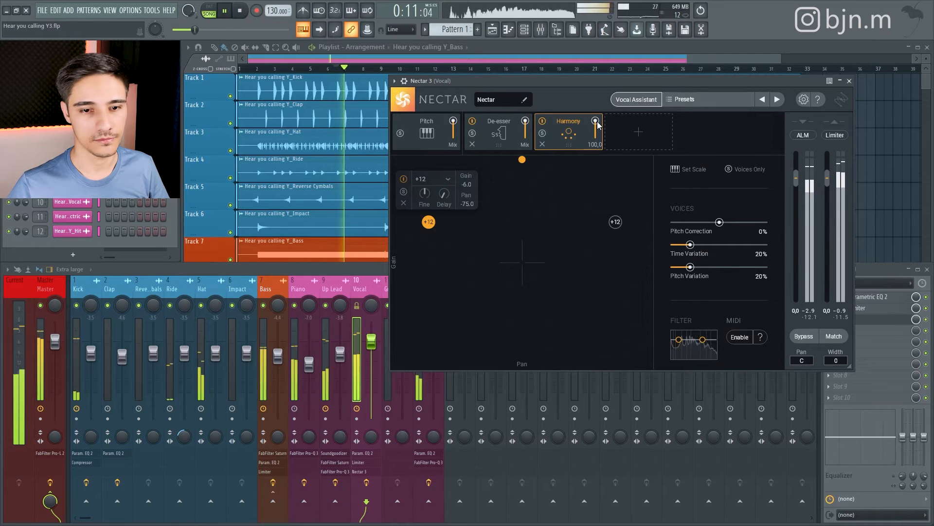
drag(598, 123, 601, 130)
key(space)
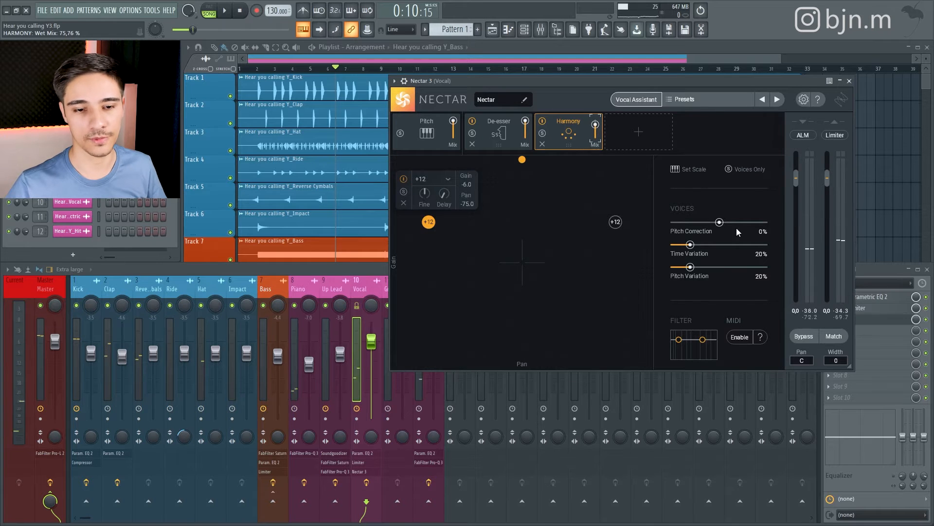
key(space)
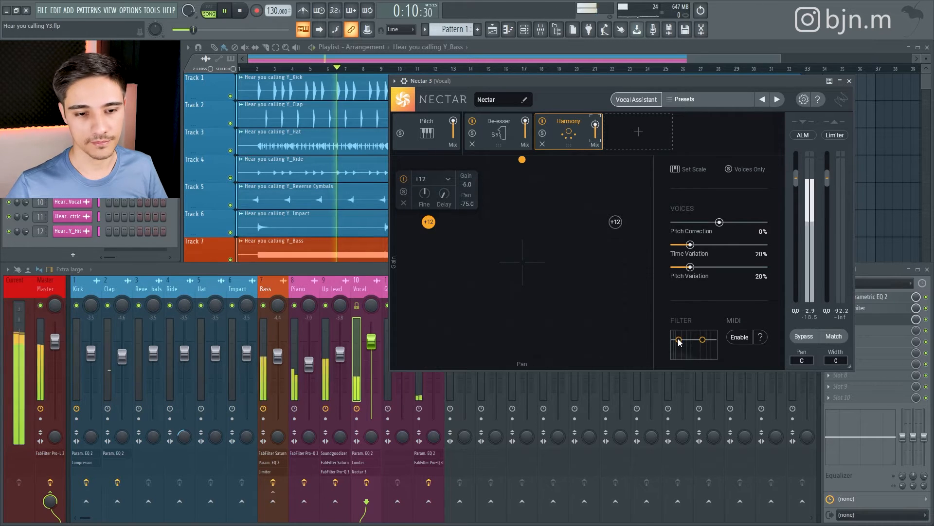
mouse_move(683, 341)
mouse_down()
mouse_move(679, 381)
mouse_move(704, 340)
mouse_move(678, 350)
mouse_up()
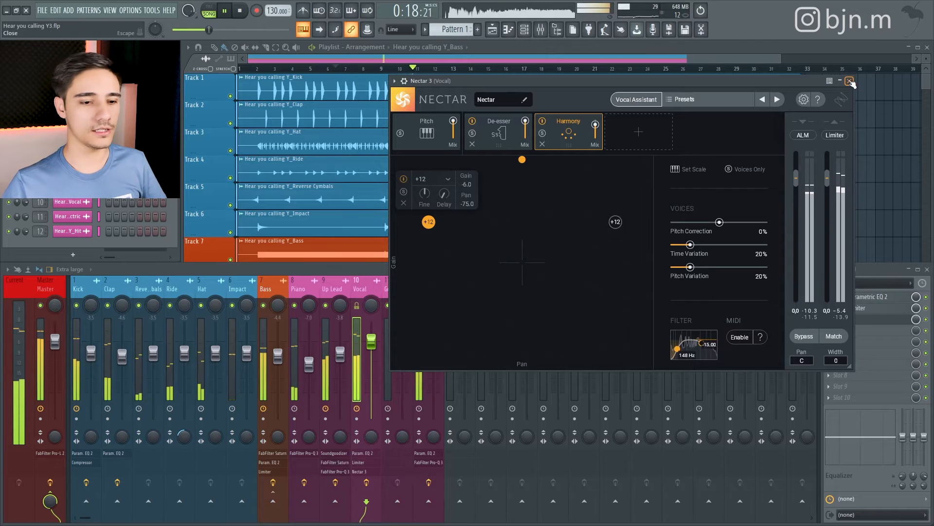
click(850, 81)
key(space)
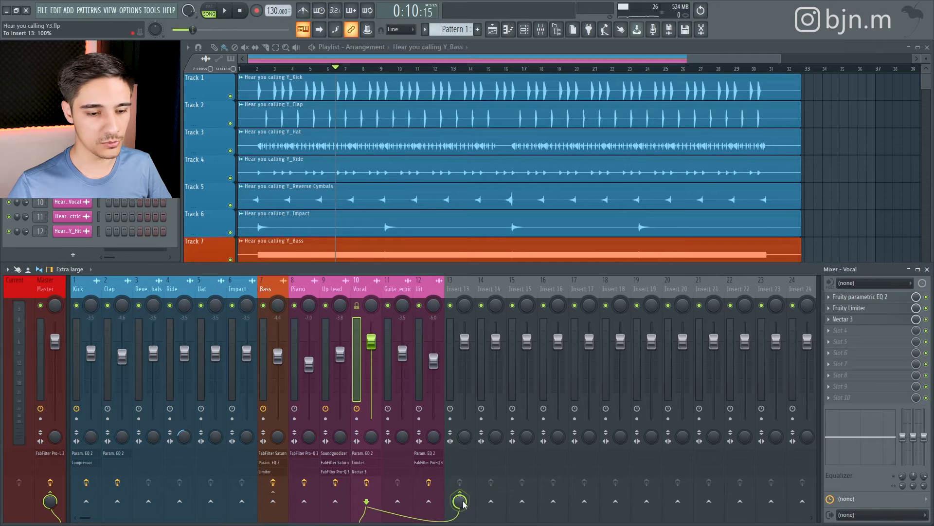
Step: Send the Vocal to Insert 13 while keeping its Master send, and load Fruity Stereo Shaper on Insert 13
click(465, 291)
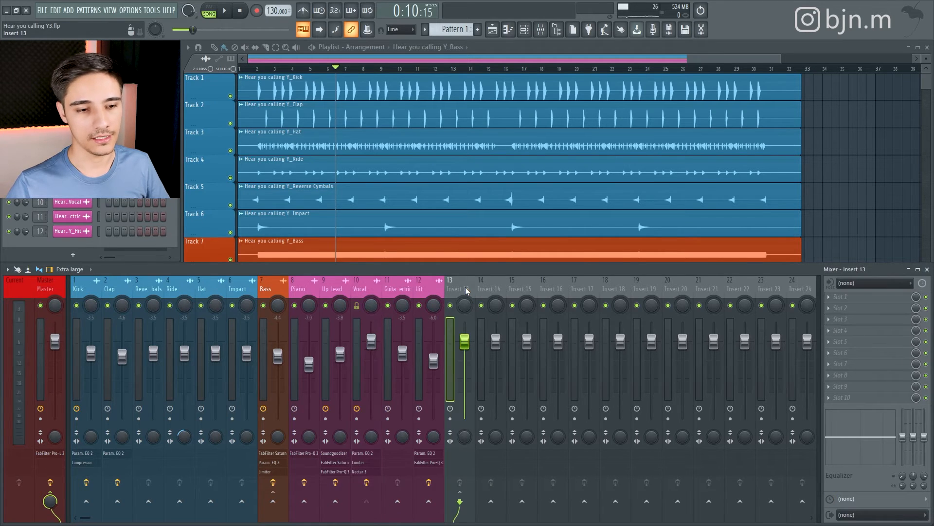
click(365, 291)
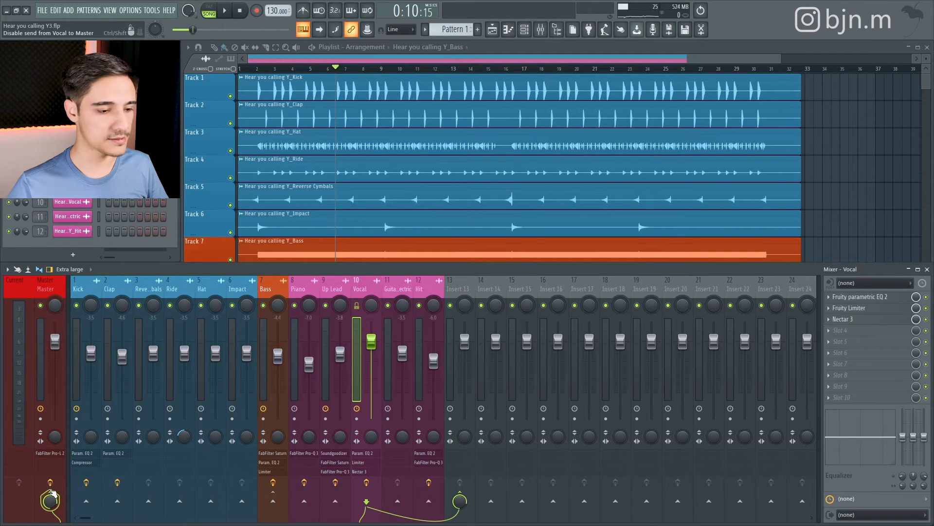
click(466, 286)
key(F8)
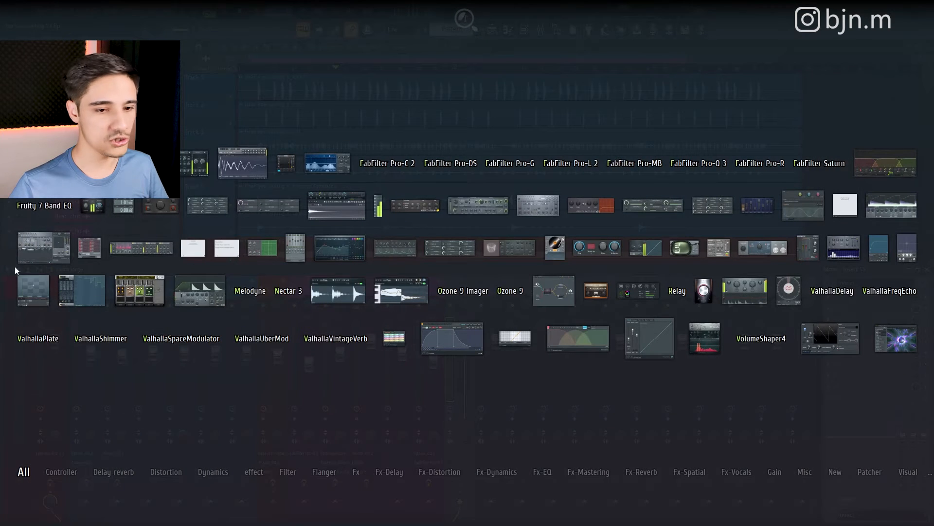
click(808, 244)
drag(511, 169, 614, 170)
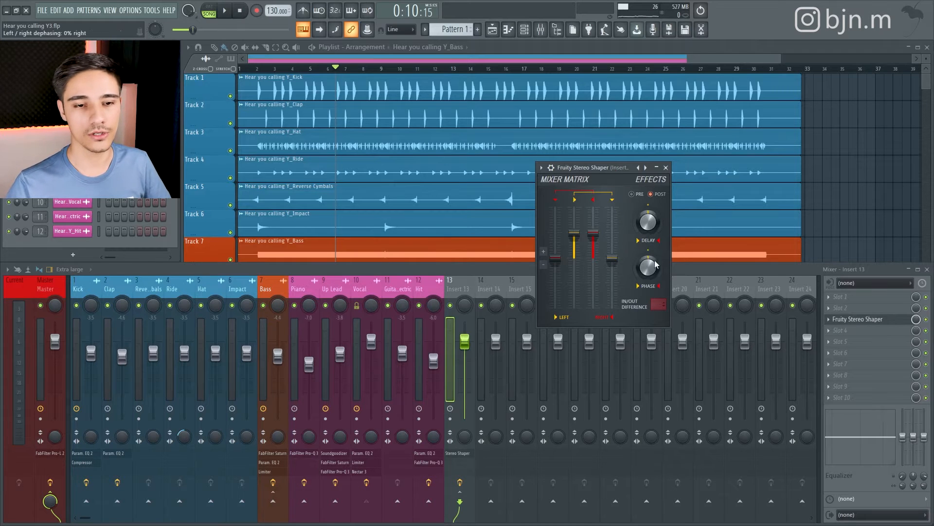
Step: Offset the Stereo Shaper's left/right delay toward the right while auditioning the Vocal and Insert 13 in solo
drag(648, 221, 648, 231)
key(space)
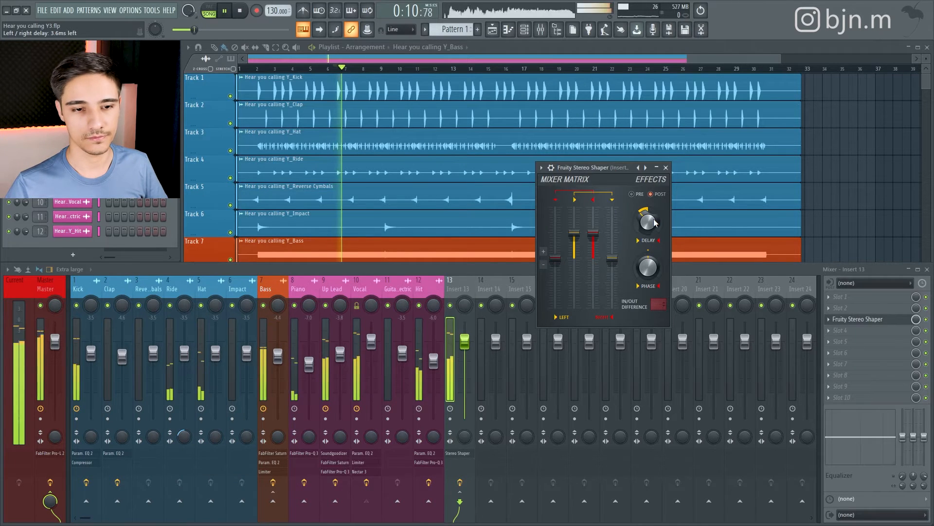
click(666, 168)
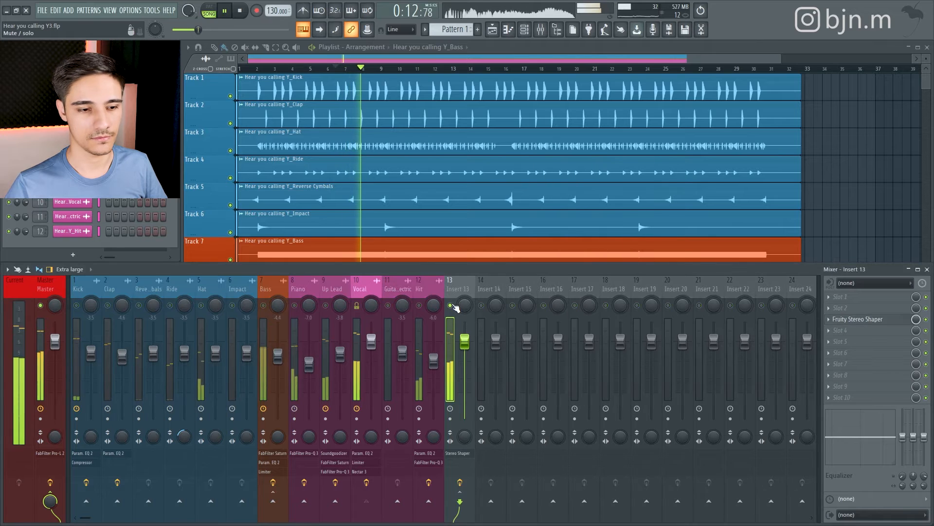
click(862, 320)
mouse_move(648, 221)
mouse_down()
mouse_move(647, 197)
mouse_move(647, 222)
mouse_up()
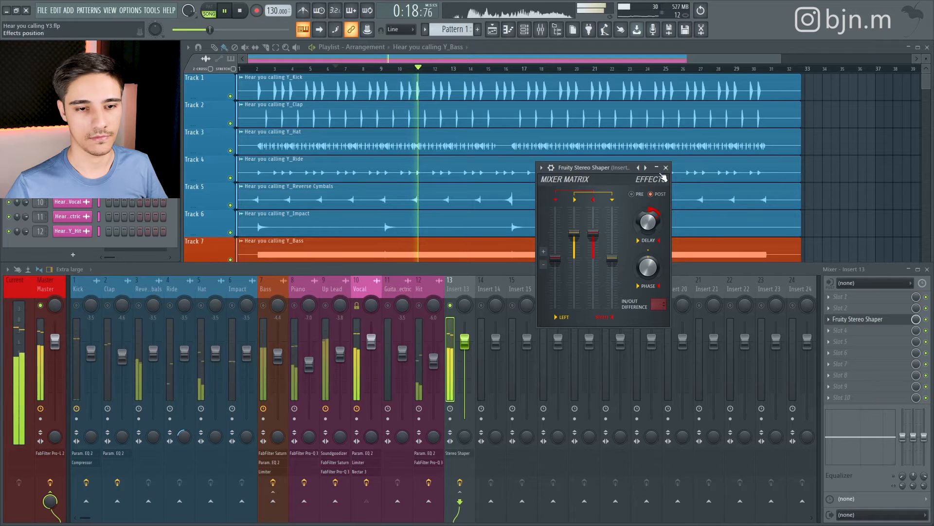
click(666, 168)
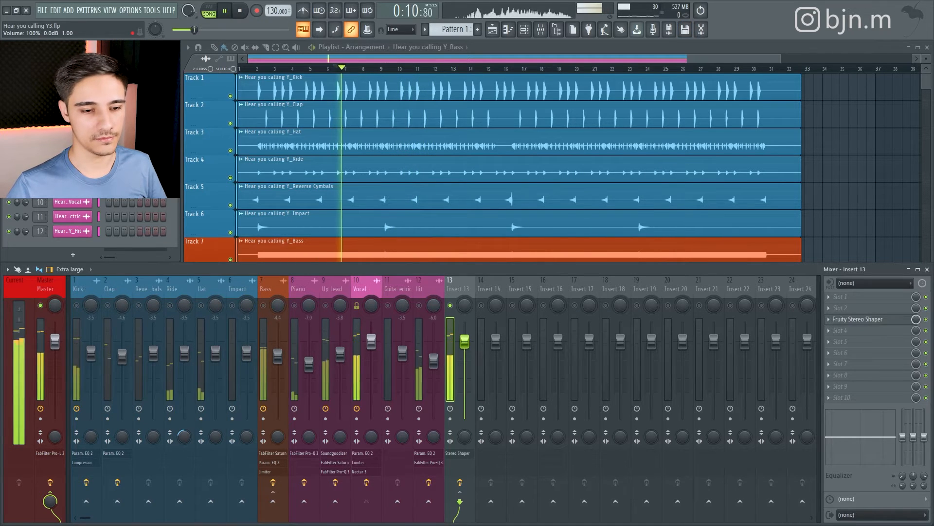
Step: Lower Insert 13's volume to about -6 dB and set its track latency to 40 ms
drag(465, 342, 465, 359)
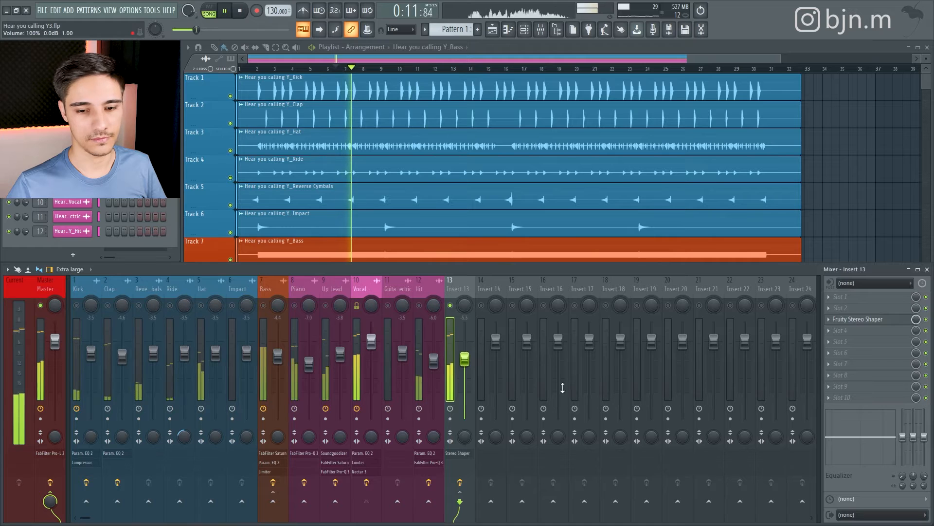
key(space)
click(869, 500)
click(870, 472)
key(Return)
key(space)
drag(467, 363, 467, 366)
Step: Cut Insert 13's low shelf to -18 dB and its high shelf to about -7.3 dB in the mixer track EQ
drag(923, 431, 903, 463)
drag(845, 436, 851, 435)
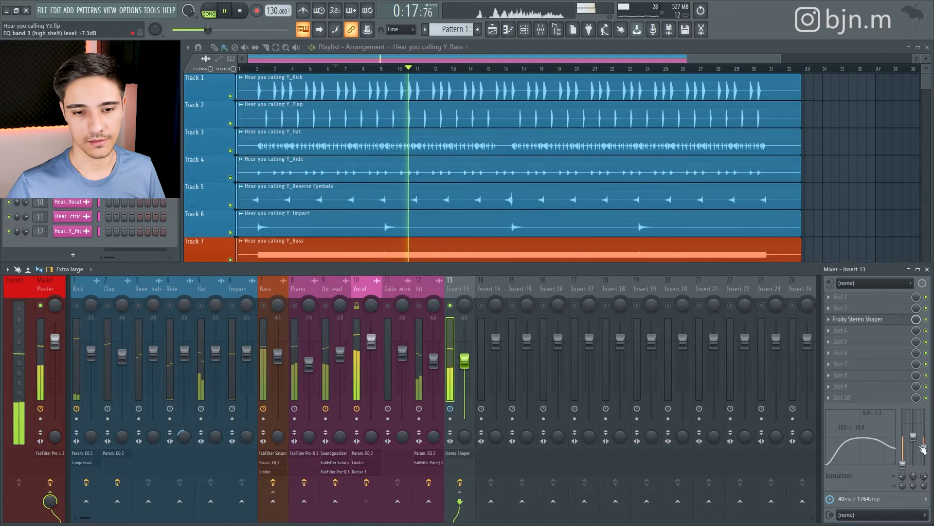
key(space)
Step: Compare the Vocal with and without its direct Master send, and lower Insert 13's volume to about -13.2 dB
click(359, 290)
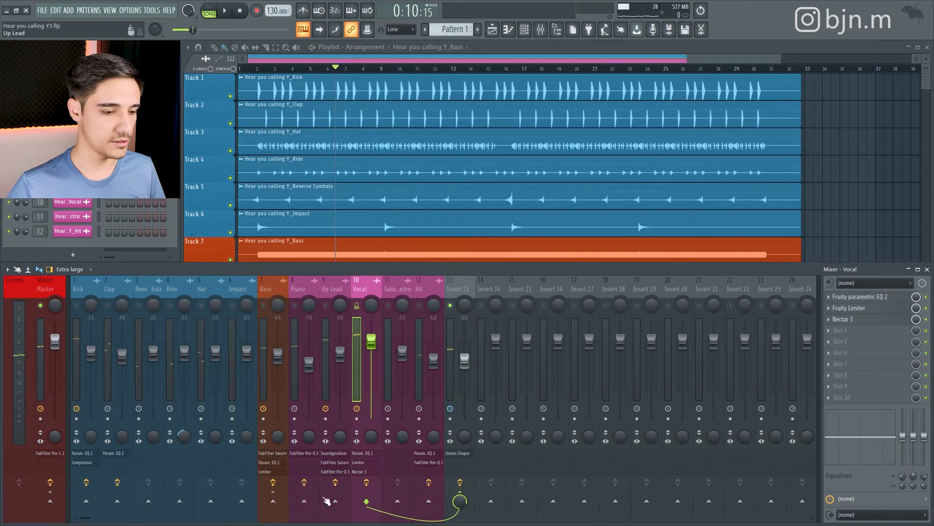
key(space)
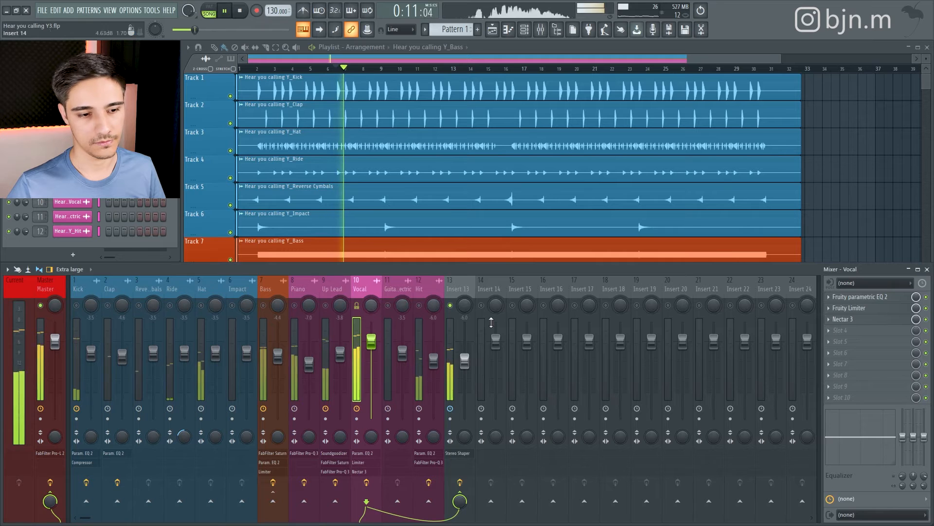
click(452, 389)
drag(465, 360, 465, 375)
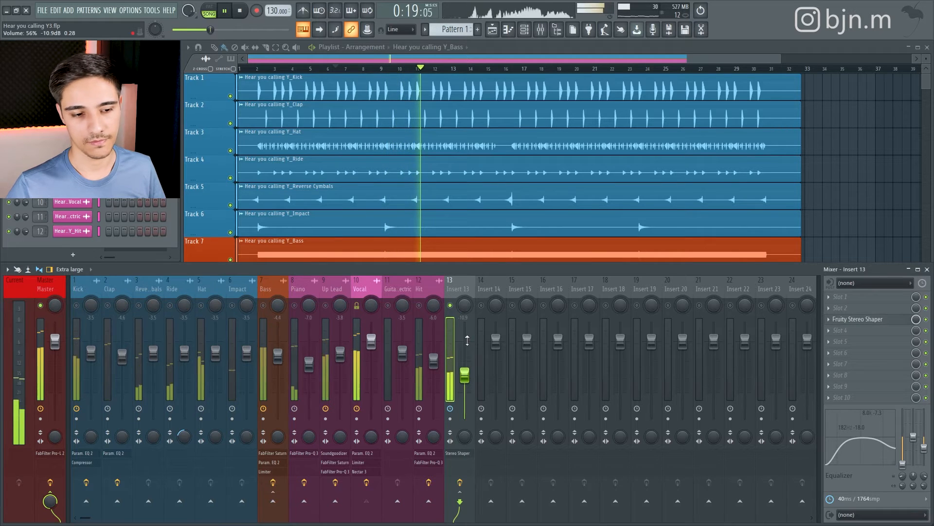
drag(464, 379, 465, 382)
key(space)
key(space)
key(space)
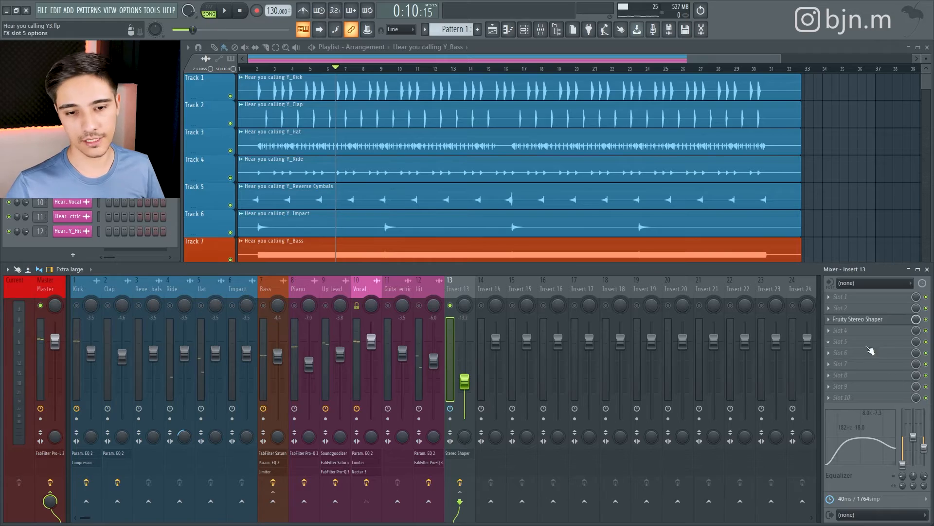
Step: Add Pitcher to Insert 13 after the Stereo Shaper and audition it together with the Vocal
key(Tab)
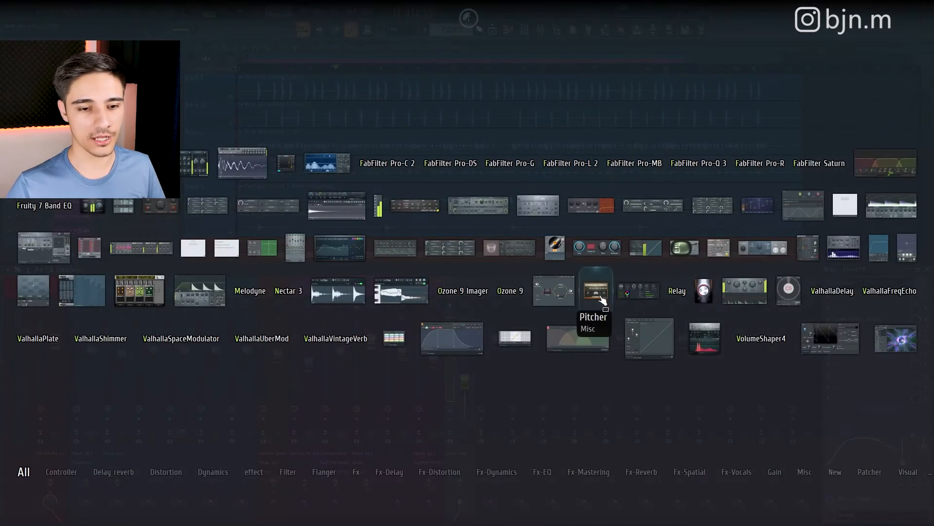
click(600, 297)
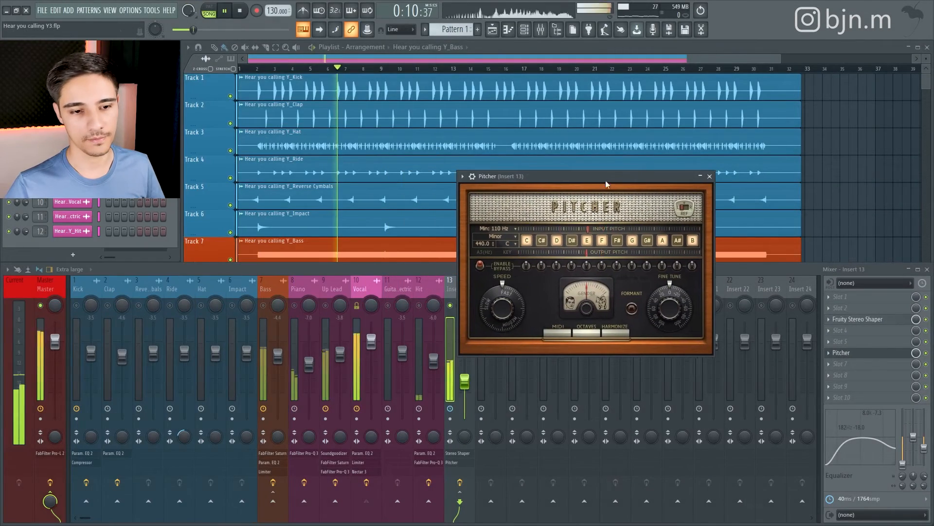
click(362, 289)
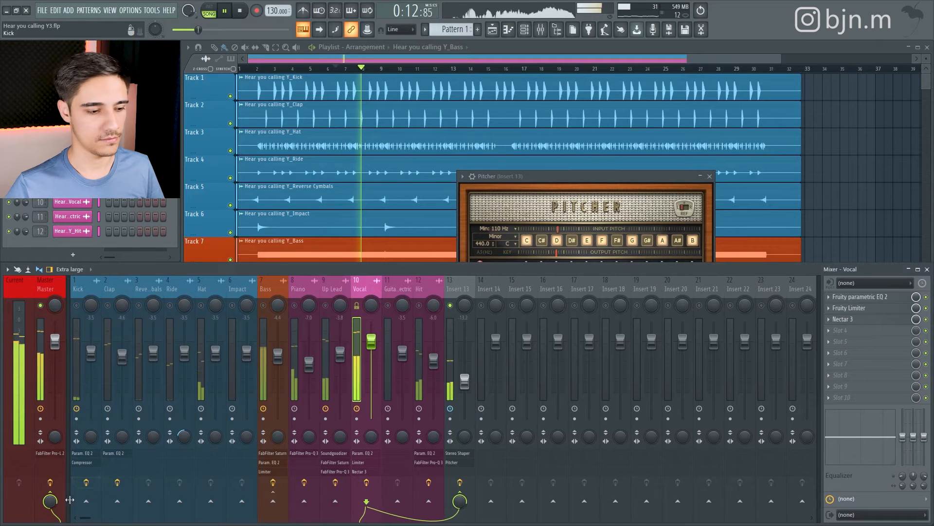
click(551, 180)
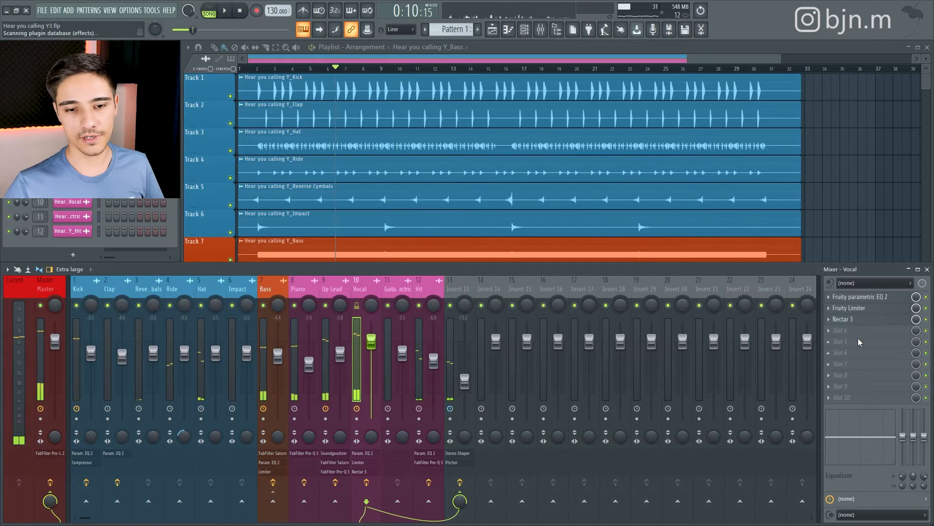
Step: Add Fruity Delay 3 to the Vocal with the Ping pong model and a delay time pan of about -71%
key(F8)
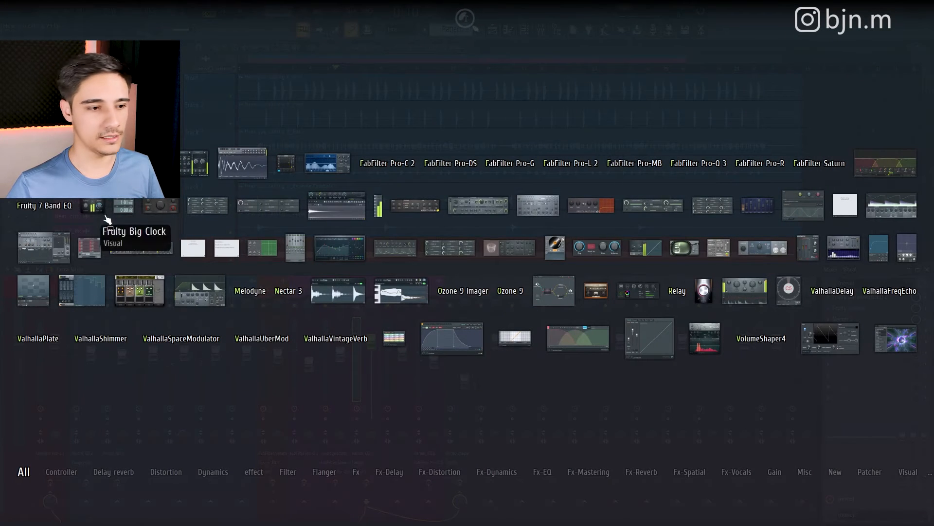
key(F8)
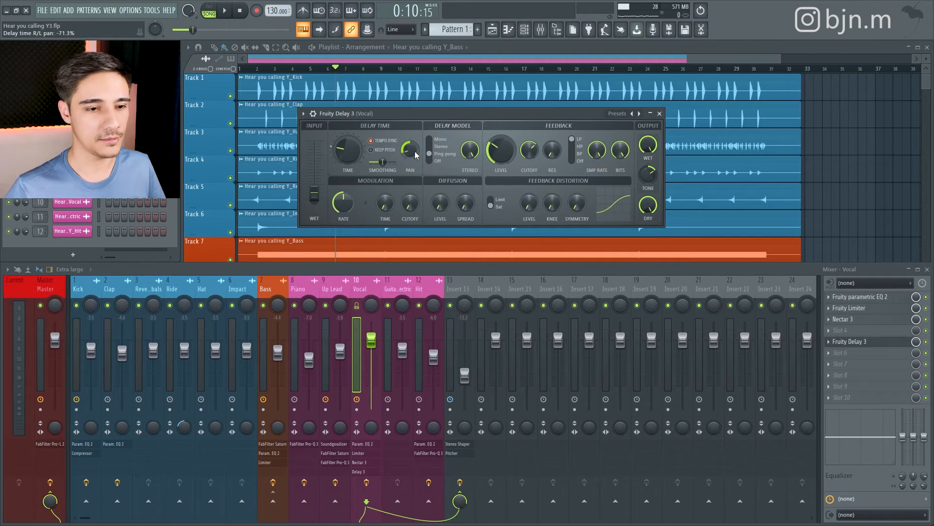
key(space)
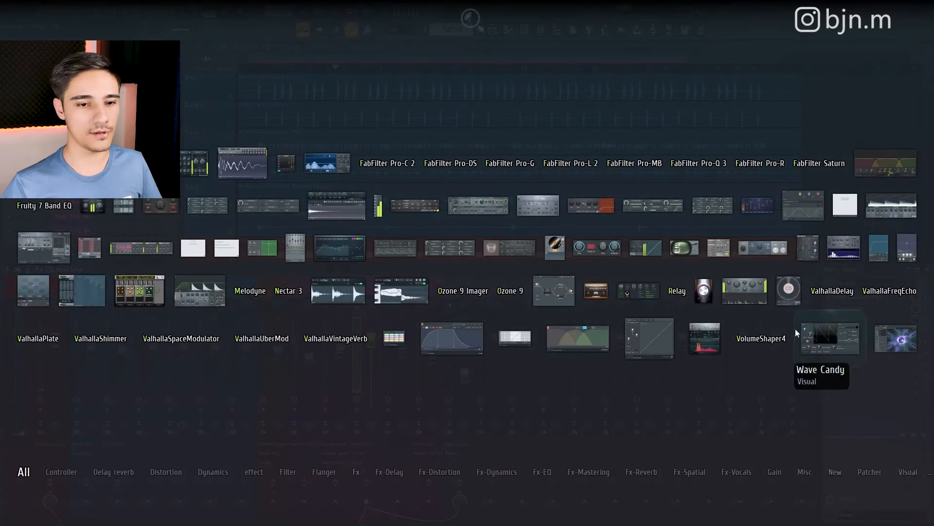
Step: Add Fruity Reeverb 2 to the Vocal, raise its low cut above 1 kHz and adjust the stereo separation during playback
key(alt+p)
click(523, 254)
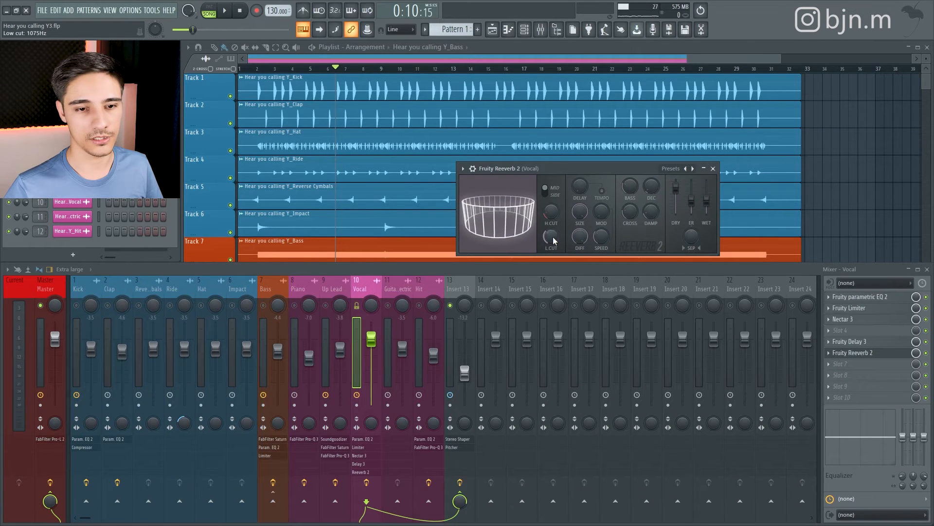
key(space)
drag(551, 237, 551, 227)
drag(691, 236, 691, 248)
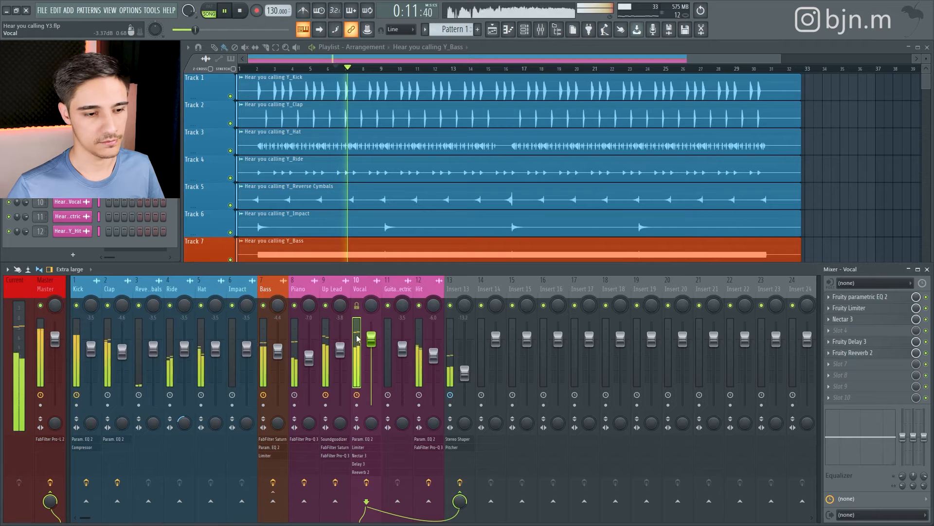
Step: Add a dynamic bell at about 16.8 kHz in the Up Lead's Pro-Q 3, with -1.19 dB gain and a -5.85 dB dynamic range
click(334, 291)
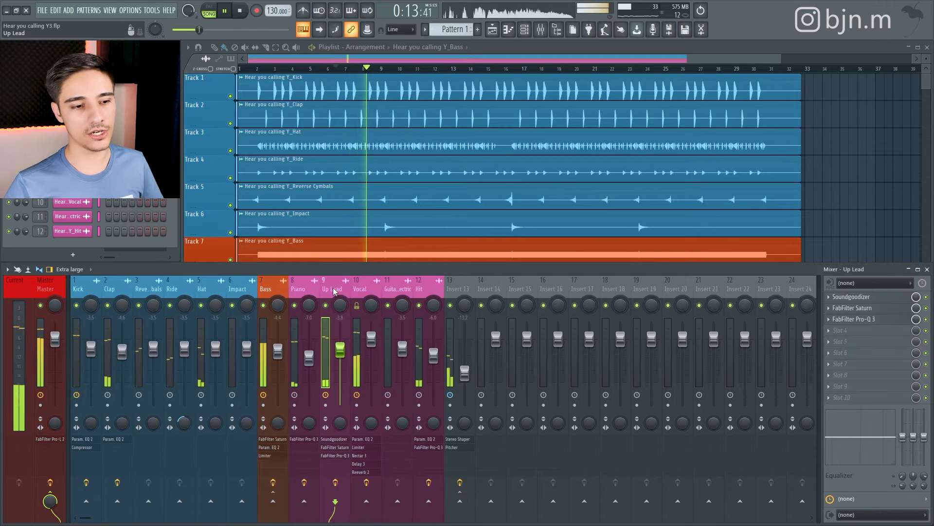
key(space)
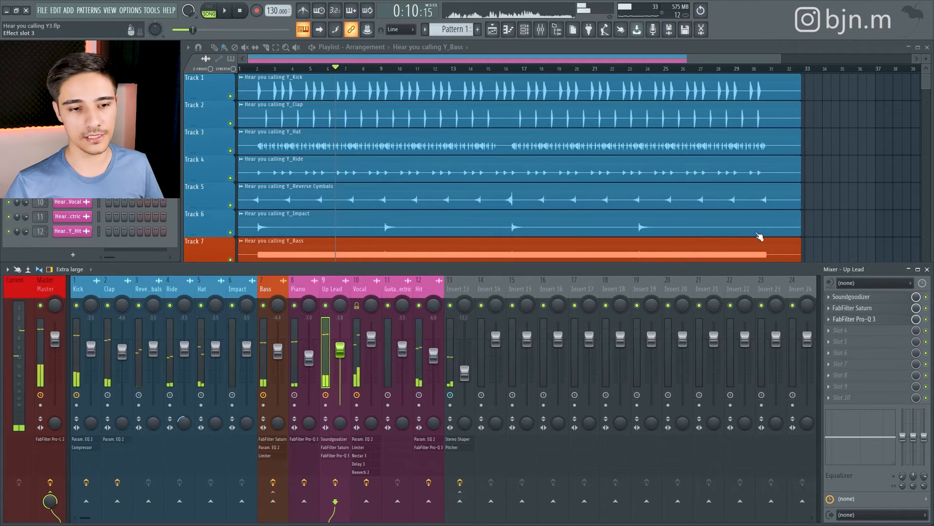
click(871, 319)
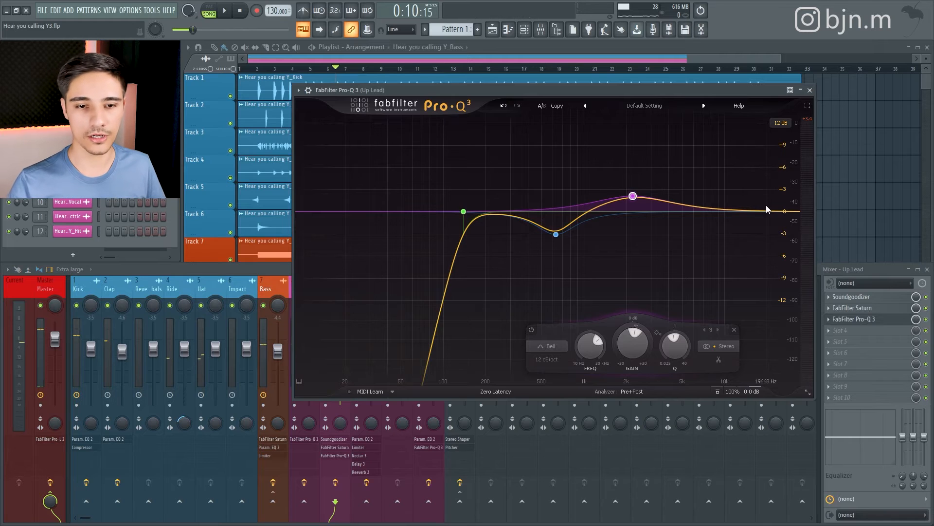
drag(724, 212, 757, 266)
key(space)
right_click(757, 220)
click(754, 246)
key(space)
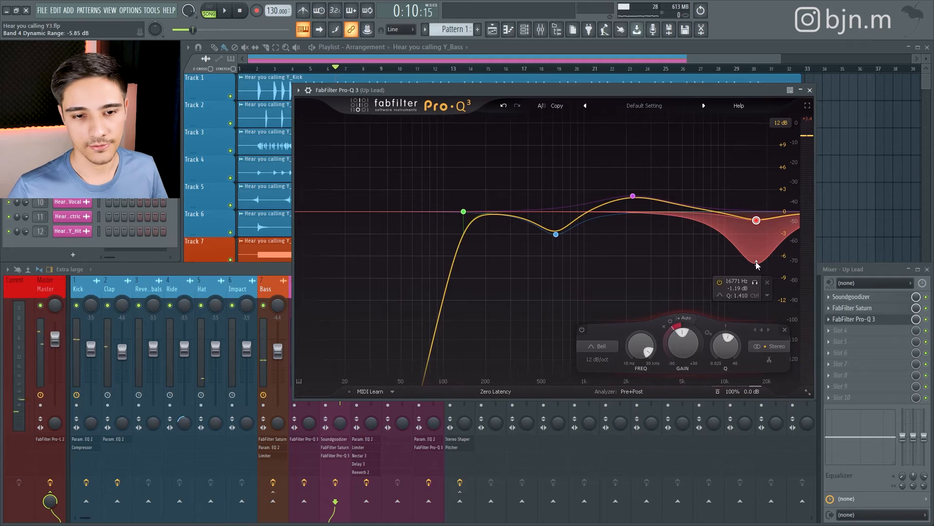
key(space)
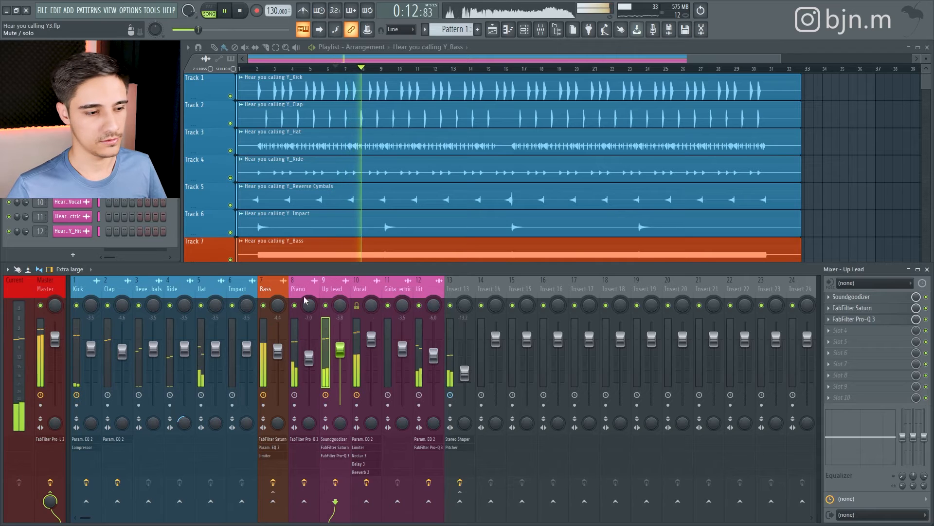
Step: Lower the high shelf of the Clap track's mixer EQ to -5.5 dB, checking it soloed and in the mix
key(space)
click(115, 290)
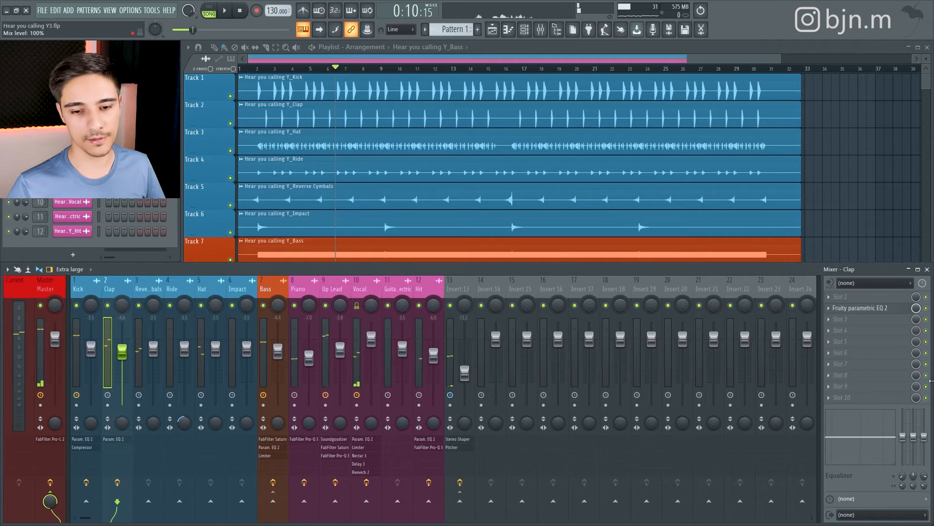
key(space)
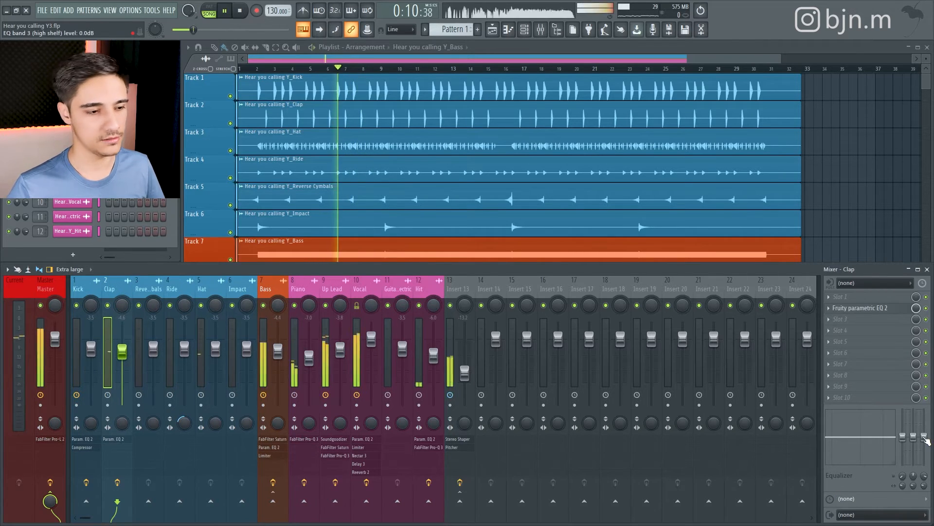
drag(925, 430, 925, 436)
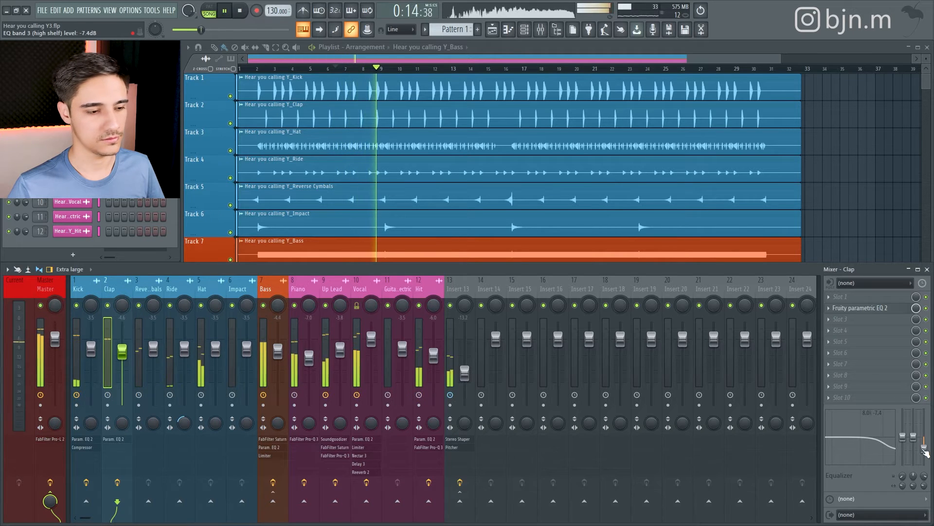
right_click(107, 305)
drag(927, 453, 927, 450)
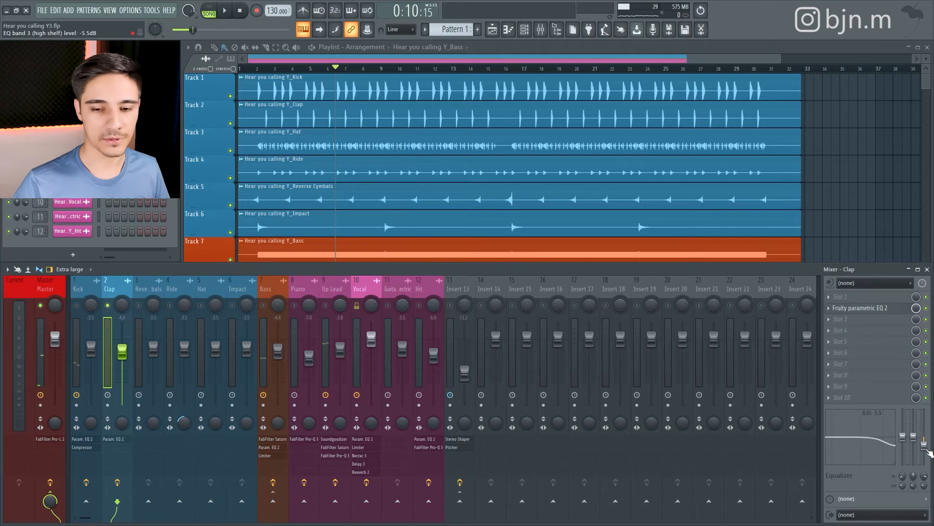
Step: Solo Up Lead together with the Vocal and add a second FabFilter Pro-Q 3 in slot 5 of Up Lead
right_click(326, 305)
key(space)
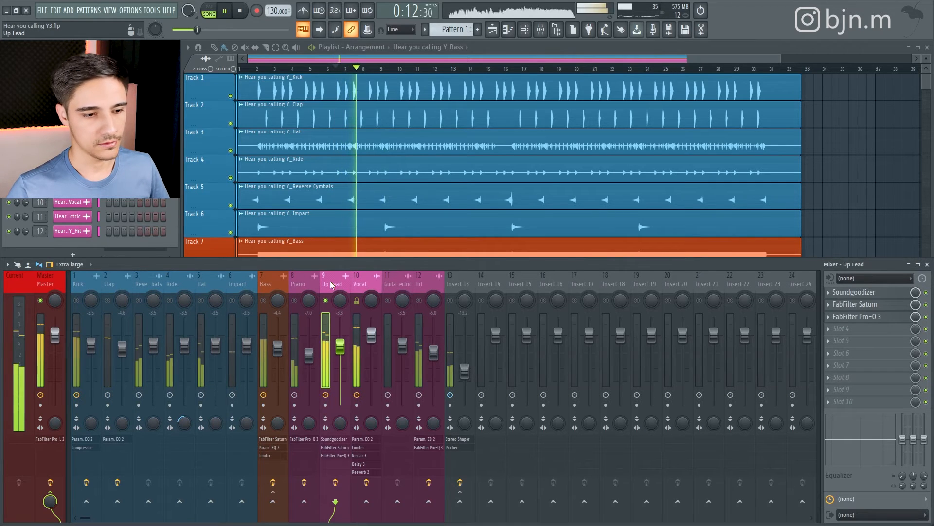
key(space)
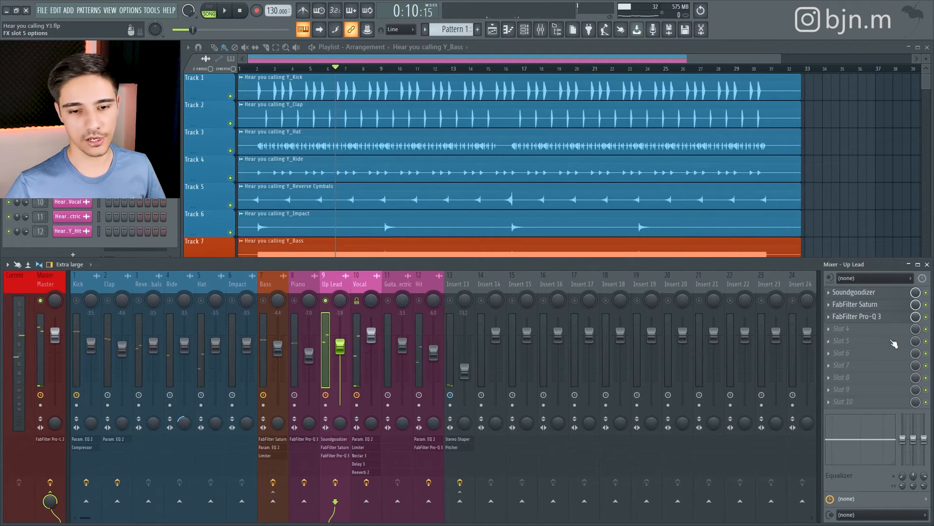
key(F8)
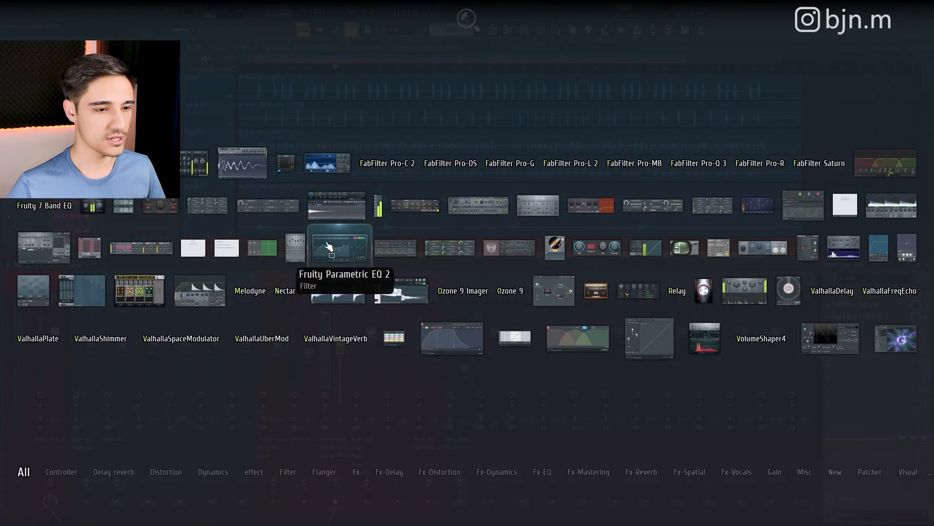
click(700, 163)
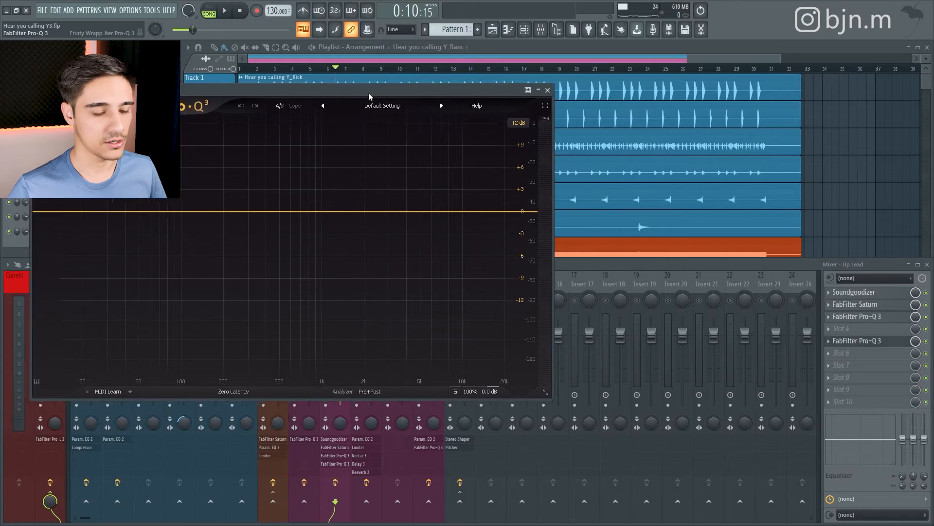
Step: Shape Up Lead's second Pro-Q 3 with a low-mid bell cut of about 3 dB and an 18 dB/oct low cut at about 114 Hz
key(space)
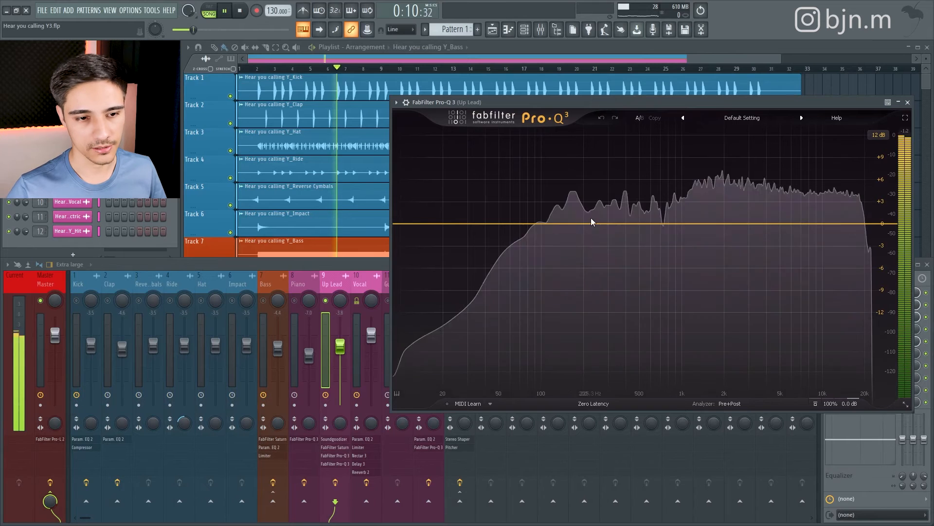
drag(616, 224, 572, 178)
scroll(618, 195, up, 5)
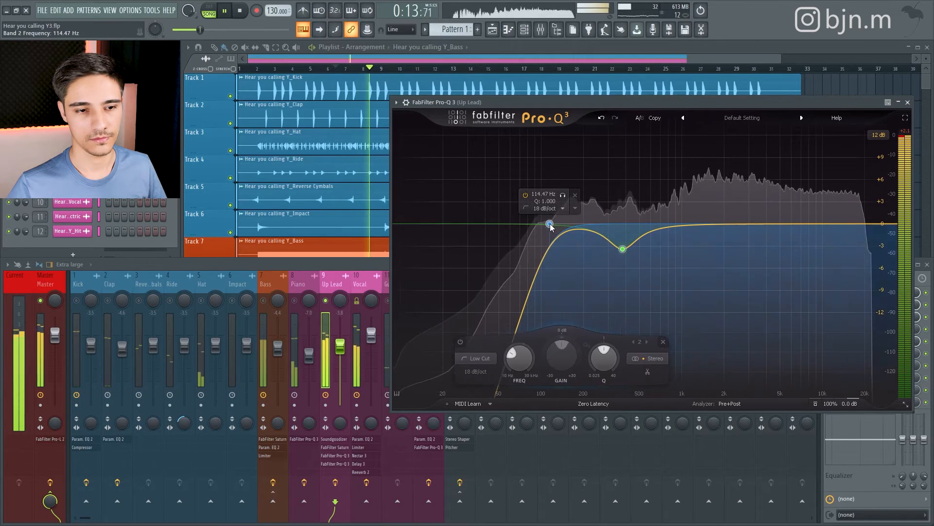
click(908, 102)
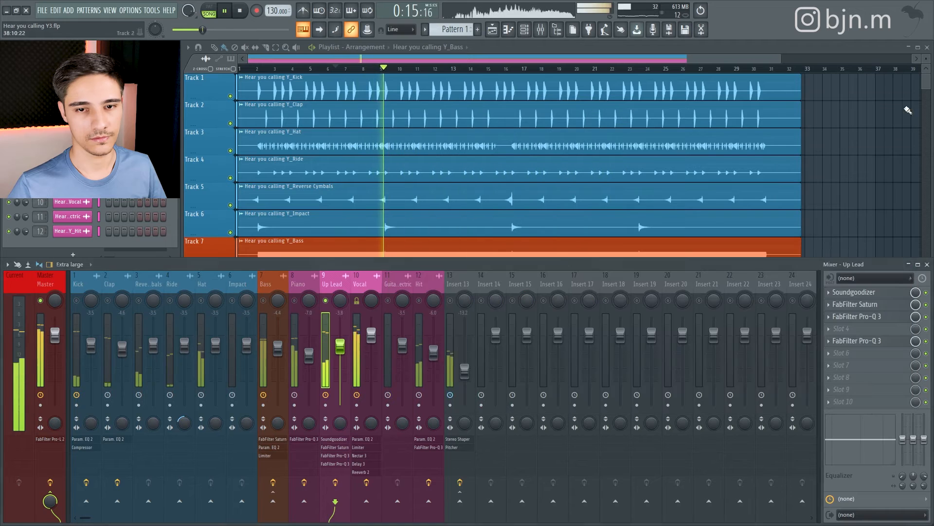
Step: Add a high cut at 19668 Hz with a 72 dB/oct slope to Up Lead's first Pro-Q 3
click(897, 320)
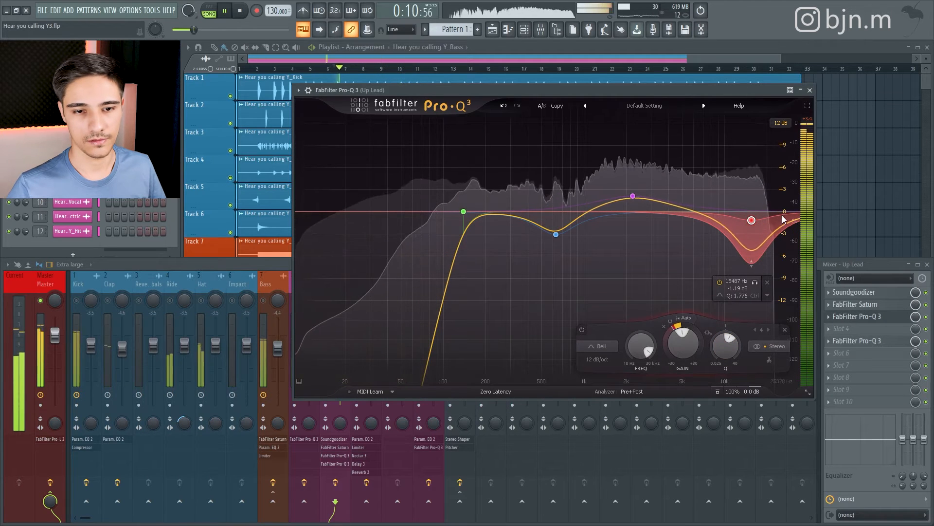
double_click(786, 212)
scroll(788, 214, up, 2)
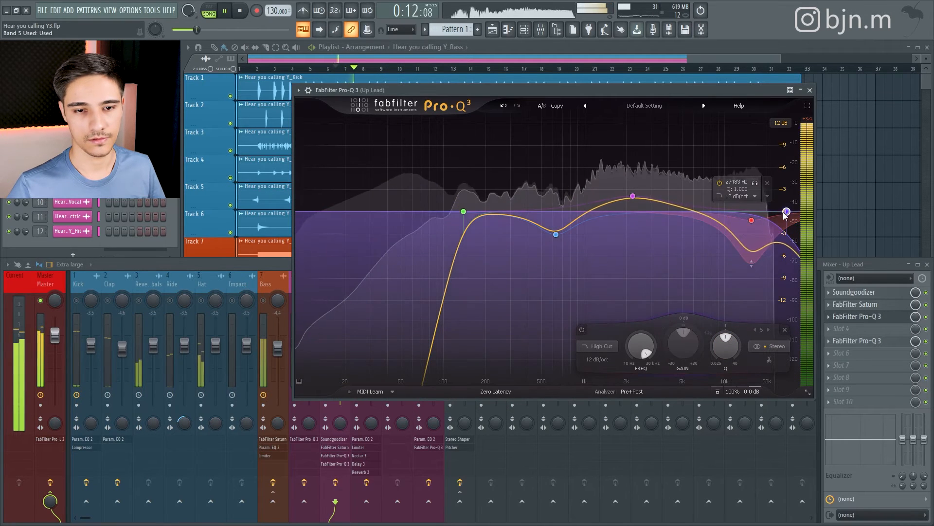
drag(787, 213, 767, 211)
scroll(767, 211, up, 3)
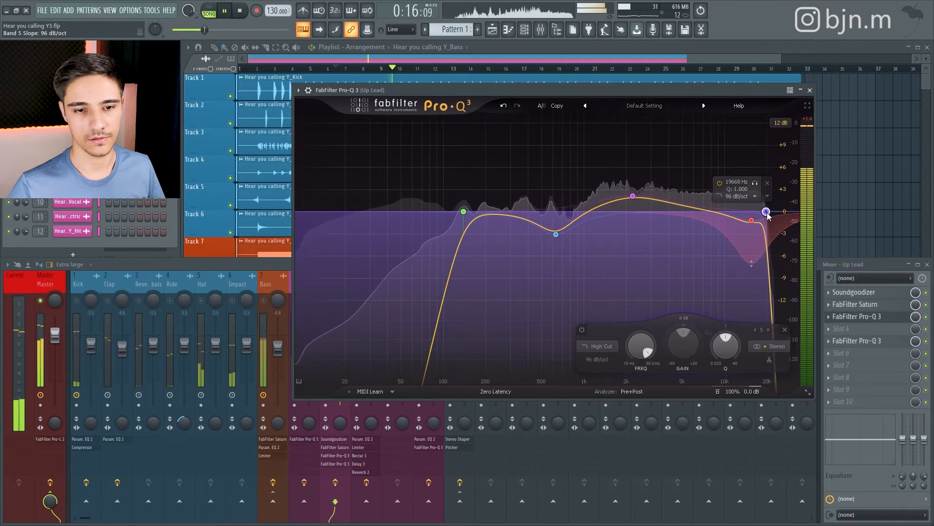
scroll(767, 212, down, 1)
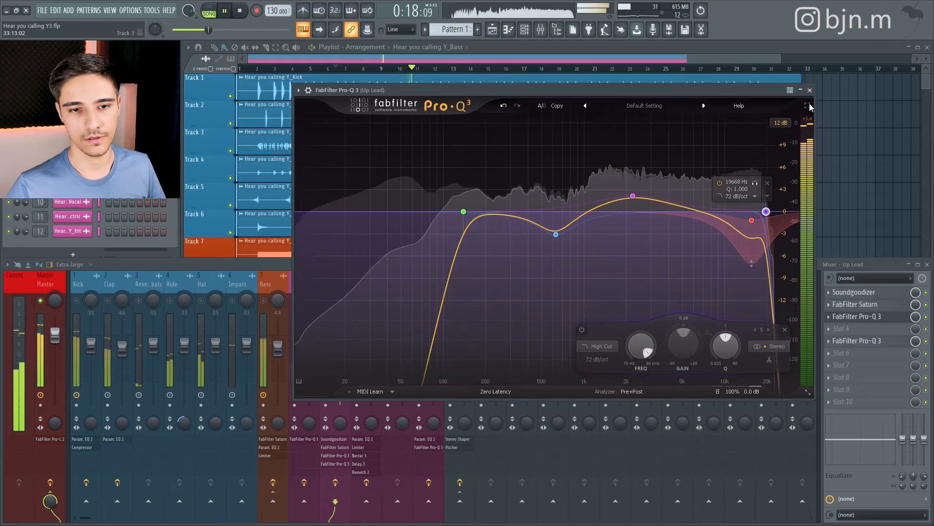
key(space)
click(810, 91)
Step: Audition Hit together with Up Lead and Vocal, raise its volume to -4.7 dB, and unsolo all tracks
key(space)
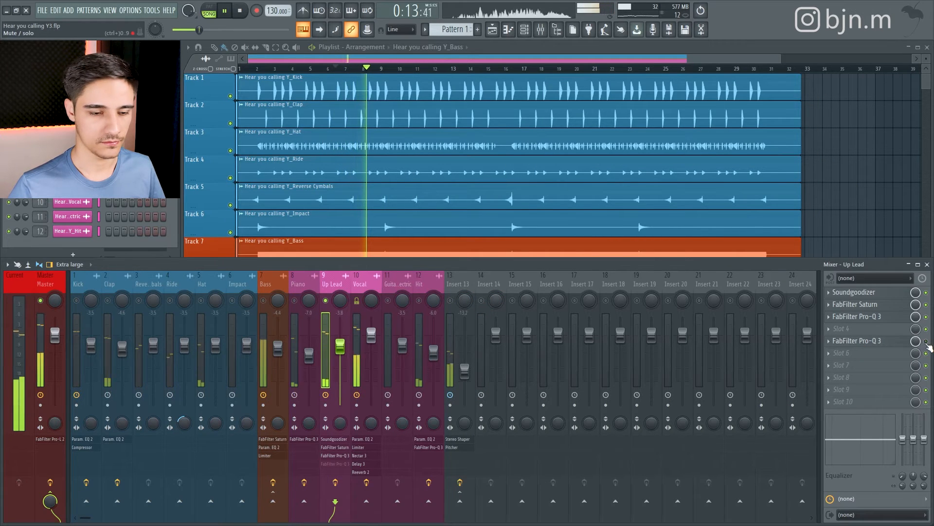
click(419, 300)
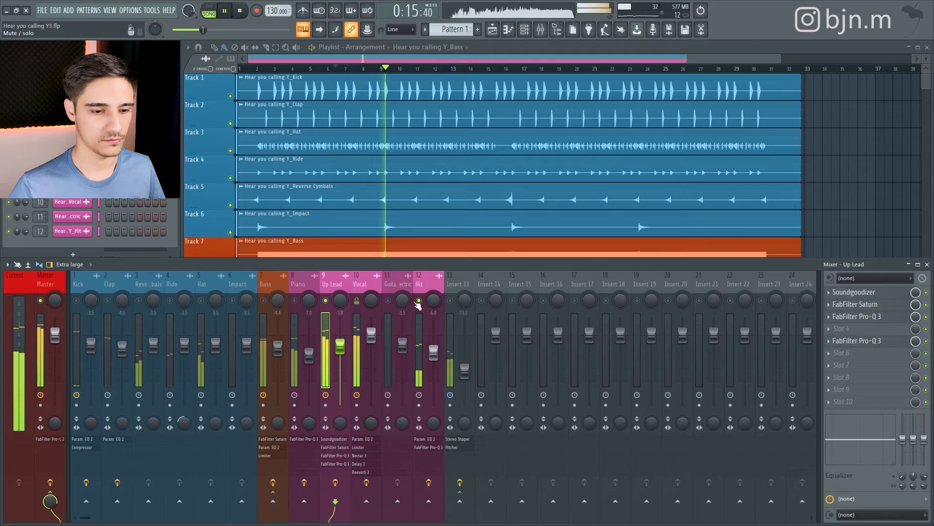
click(419, 286)
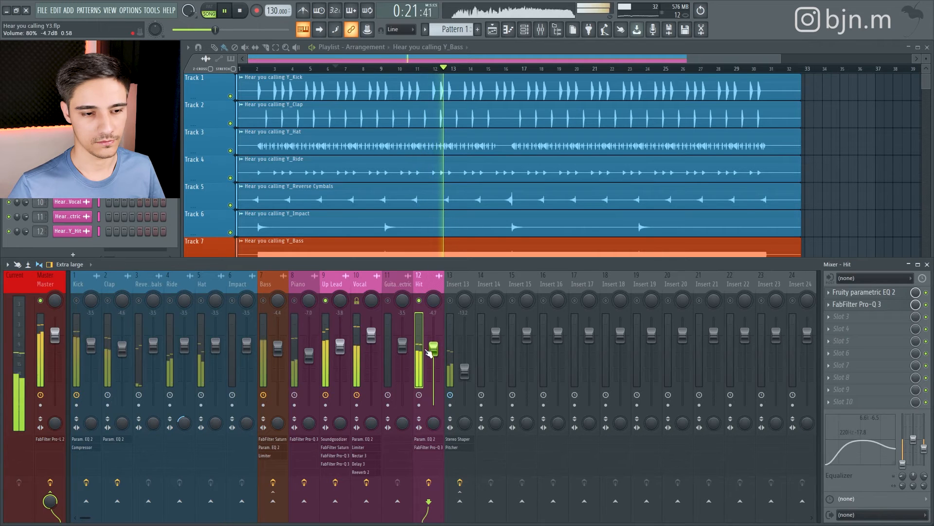
ctrl+click(419, 301)
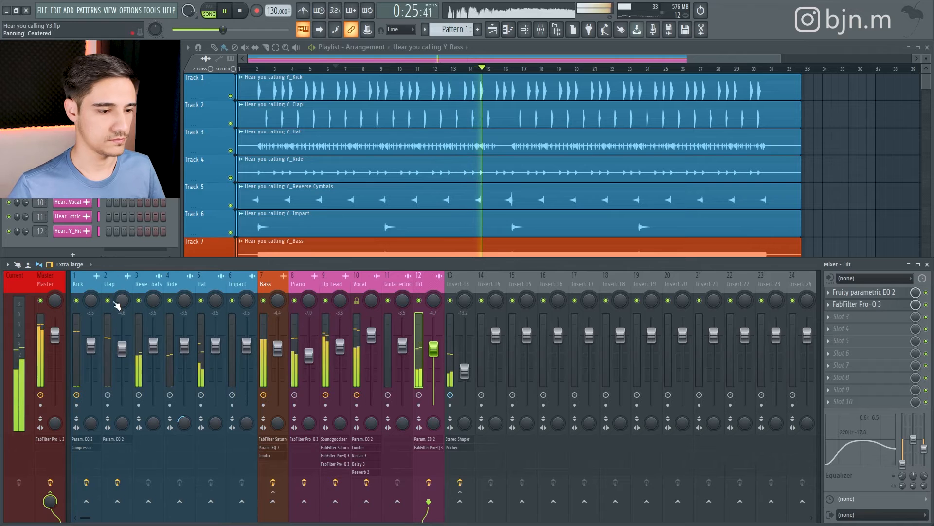
Step: Boost band 6 of the Clap's Parametric EQ 2 by 1.6 dB at 3546 Hz and fine-tune the track's mixer high shelf
click(115, 298)
click(861, 292)
key(space)
mouse_move(659, 280)
mouse_down()
mouse_move(671, 226)
mouse_move(674, 259)
mouse_move(657, 255)
mouse_move(732, 235)
mouse_move(756, 215)
mouse_move(672, 267)
mouse_up()
key(space)
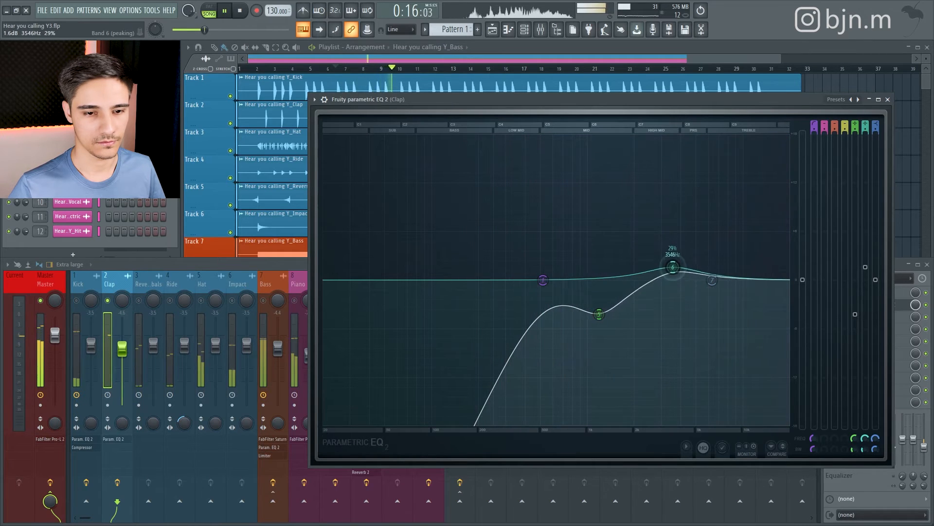
key(space)
click(887, 99)
key(space)
drag(924, 445, 923, 443)
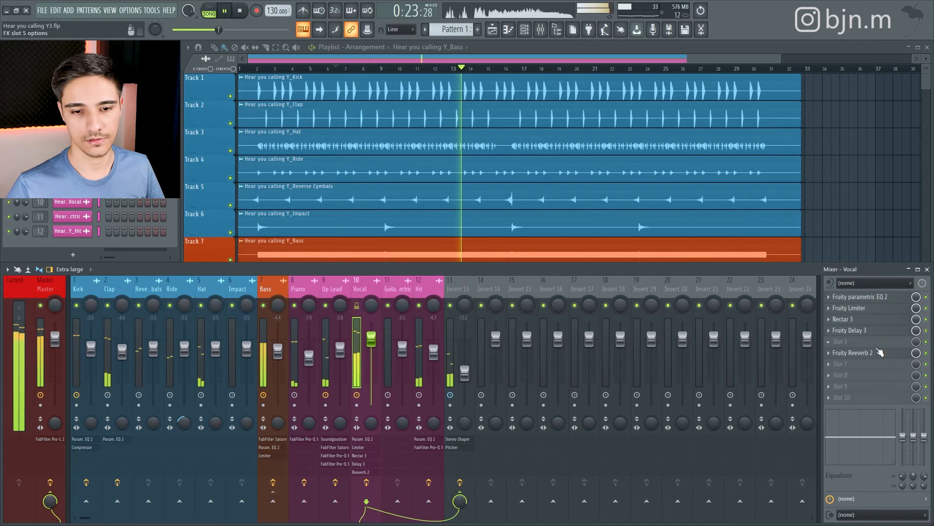
Step: Deepen the low-mid dip in the Vocal's Parametric EQ 2 slightly during playback
click(865, 297)
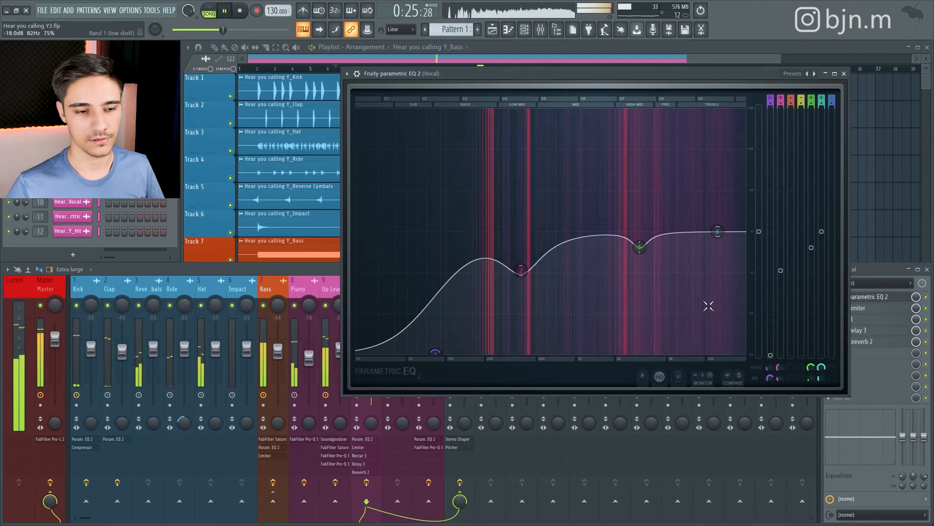
drag(522, 272, 523, 280)
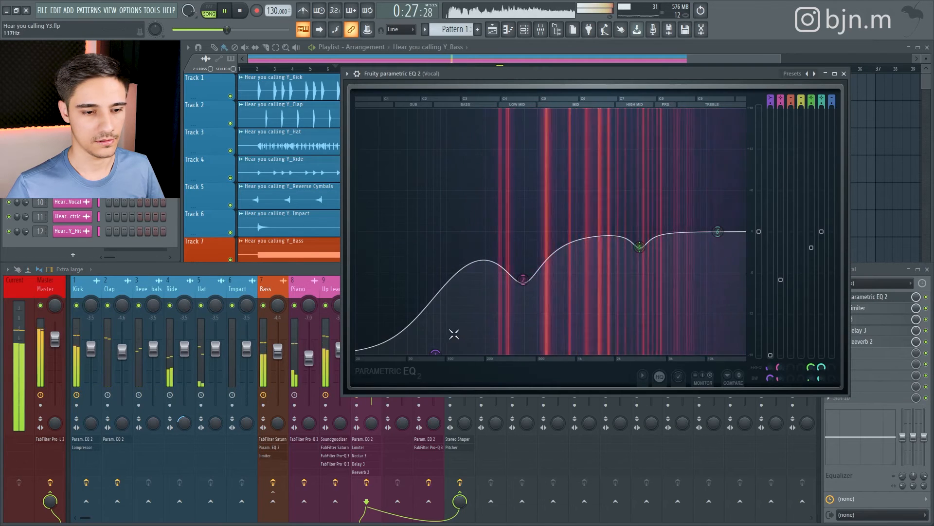
click(843, 74)
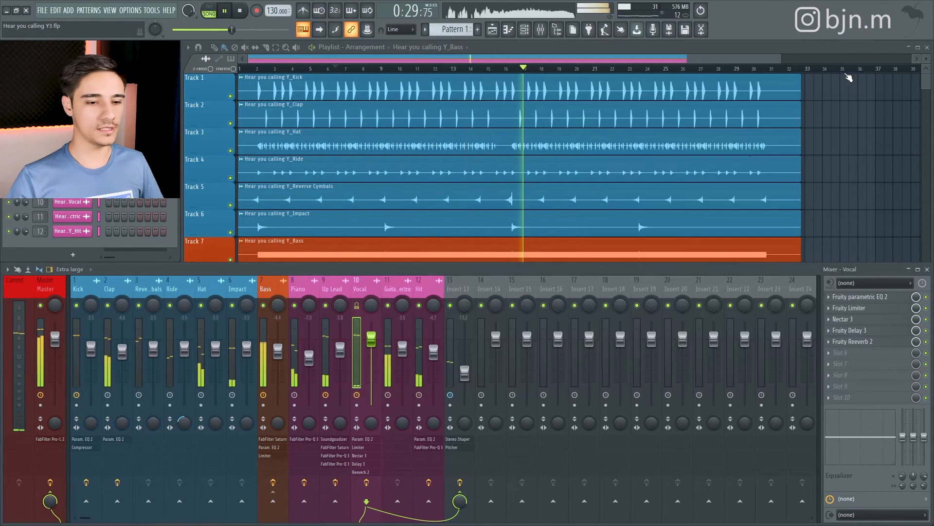
Step: Solo Guitar Electric alongside the Vocal and try a Parametric EQ 2 with a steep low cut on it
right_click(389, 306)
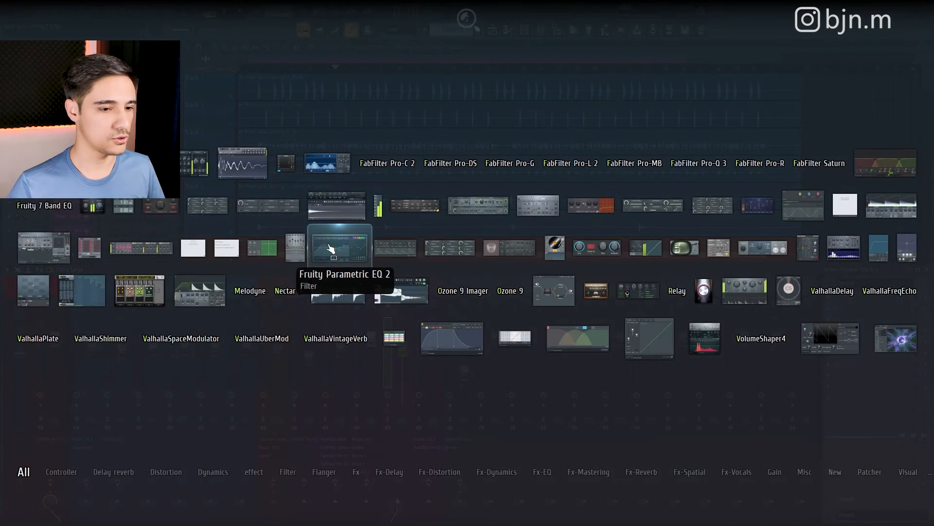
click(330, 248)
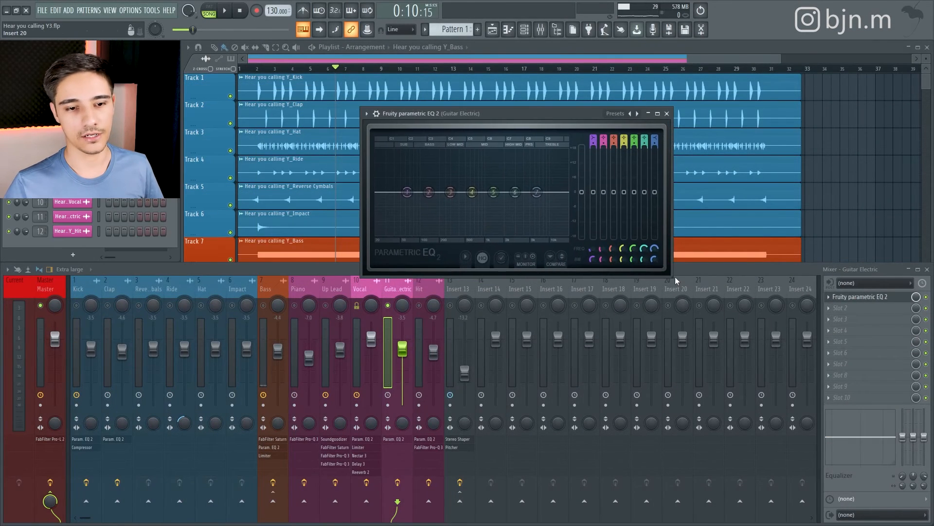
drag(675, 276, 859, 397)
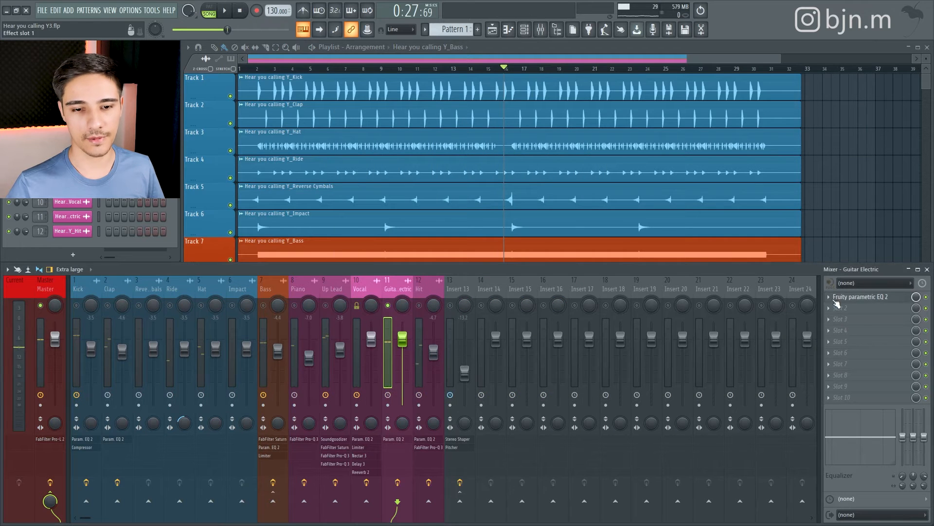
click(834, 297)
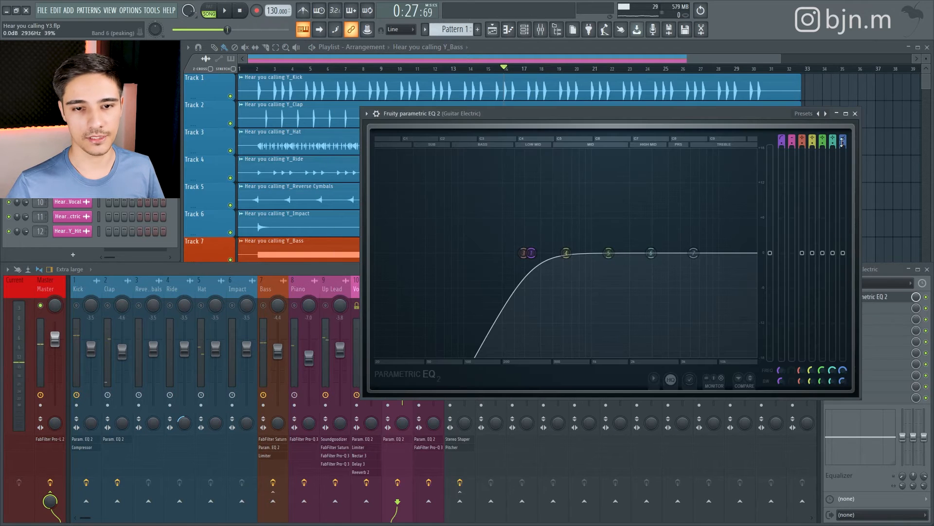
click(855, 113)
Step: Replace Guitar Electric's Parametric EQ 2 with a FabFilter Pro-Q 3 low cut at 384.24 Hz and 30 dB/oct
click(876, 297)
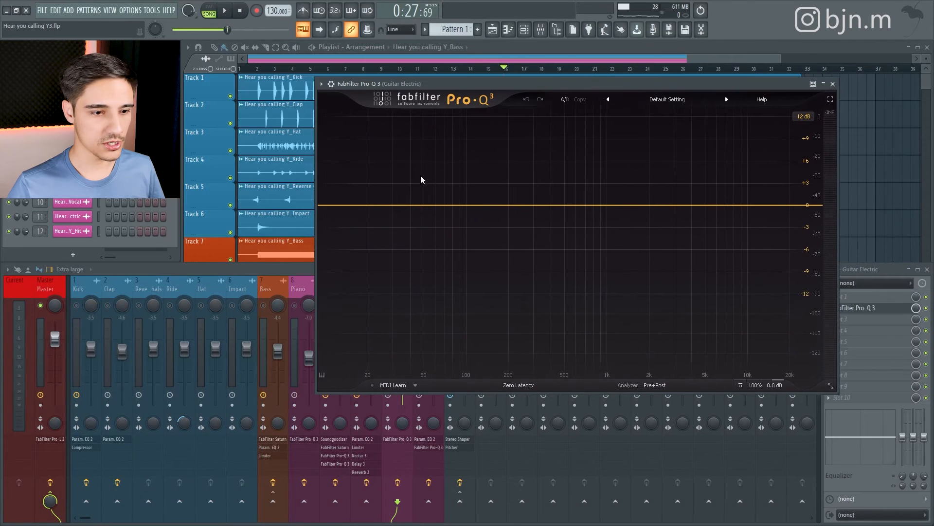
drag(368, 202, 461, 210)
key(space)
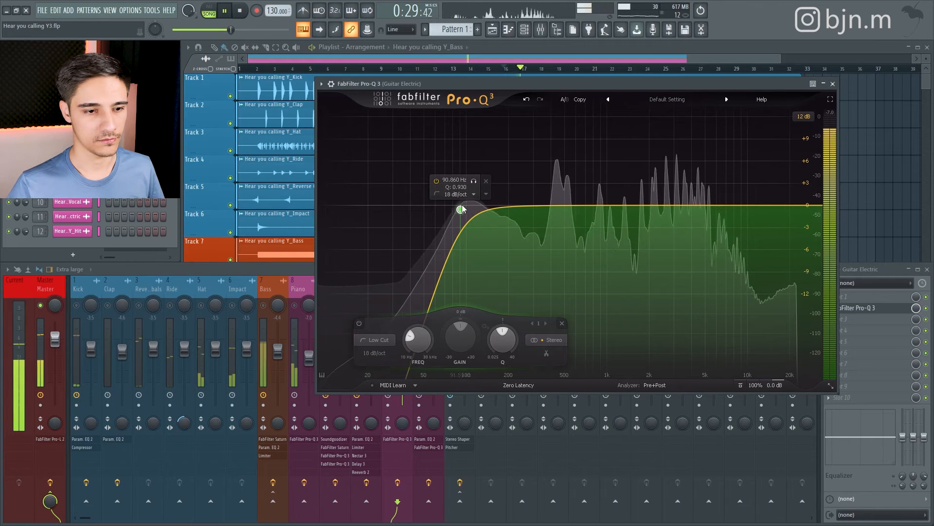
drag(460, 208, 549, 204)
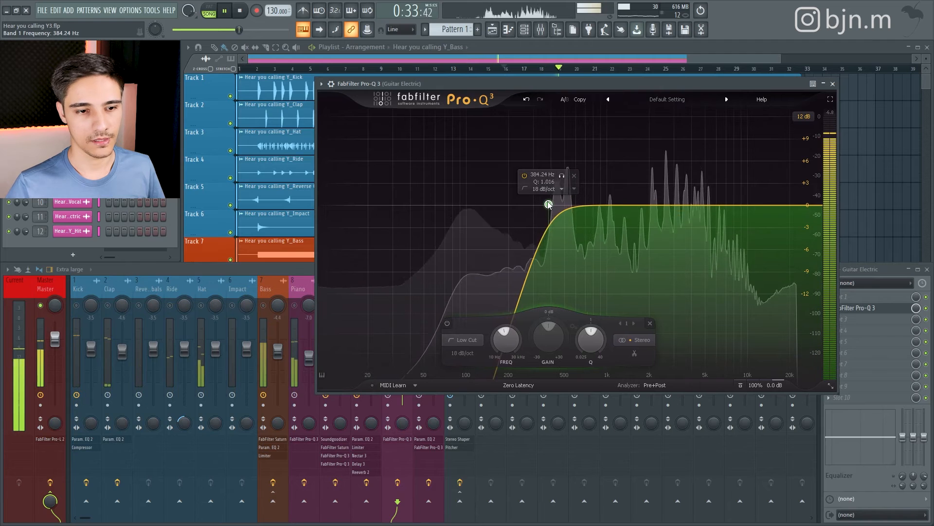
scroll(548, 204, up, 1)
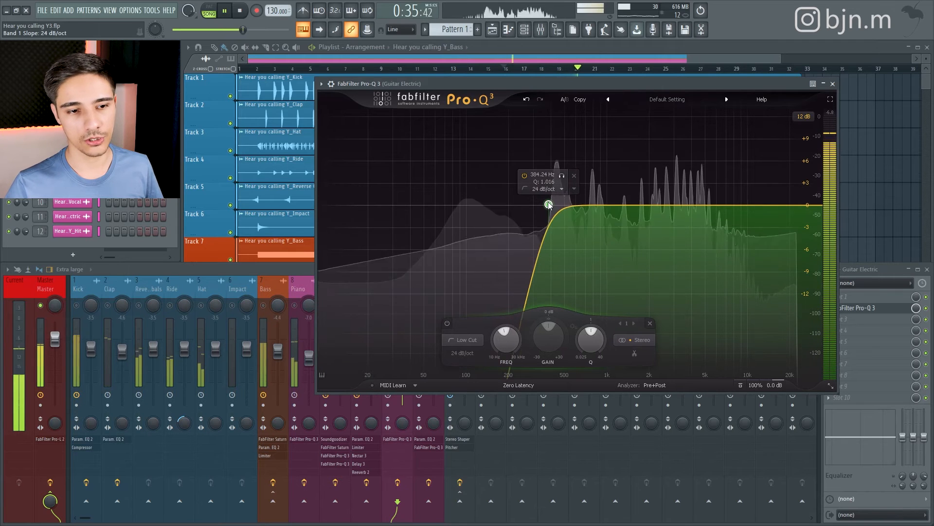
scroll(548, 204, up, 1)
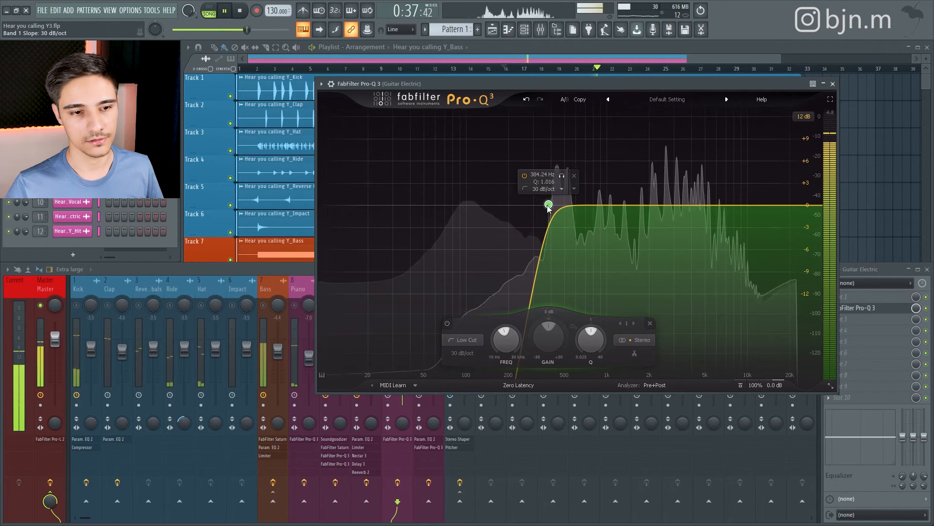
Step: Compare Guitar Electric with its low cut band bypassed and re-enabled during playback
click(523, 175)
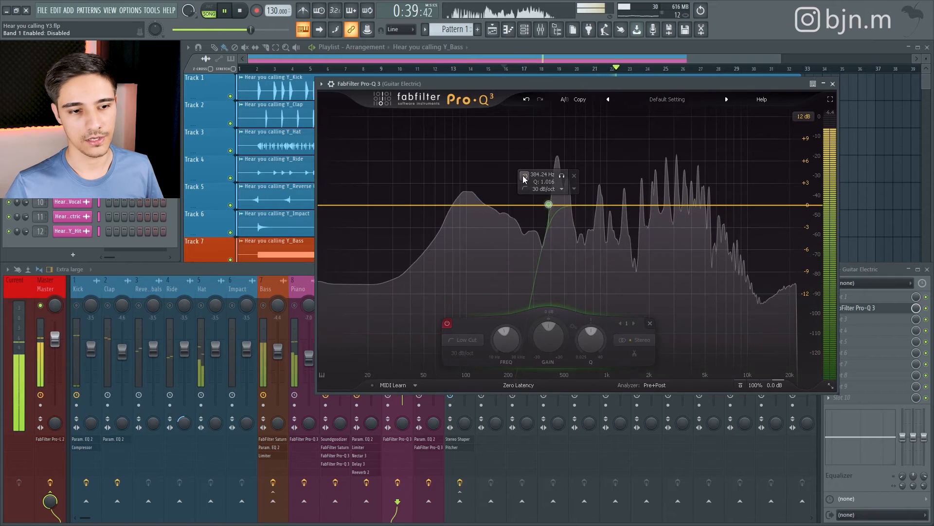
click(524, 175)
key(space)
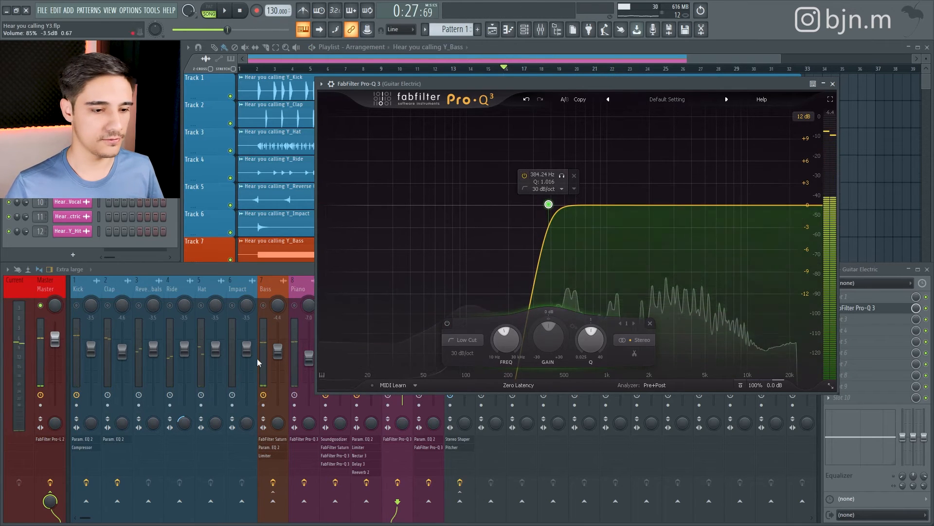
Step: Add dips at about 480 Hz and 1.3 kHz and a +2.77 dB bell boost at 3223.8 Hz to Guitar Electric's Pro-Q 3 during playback
click(269, 309)
key(space)
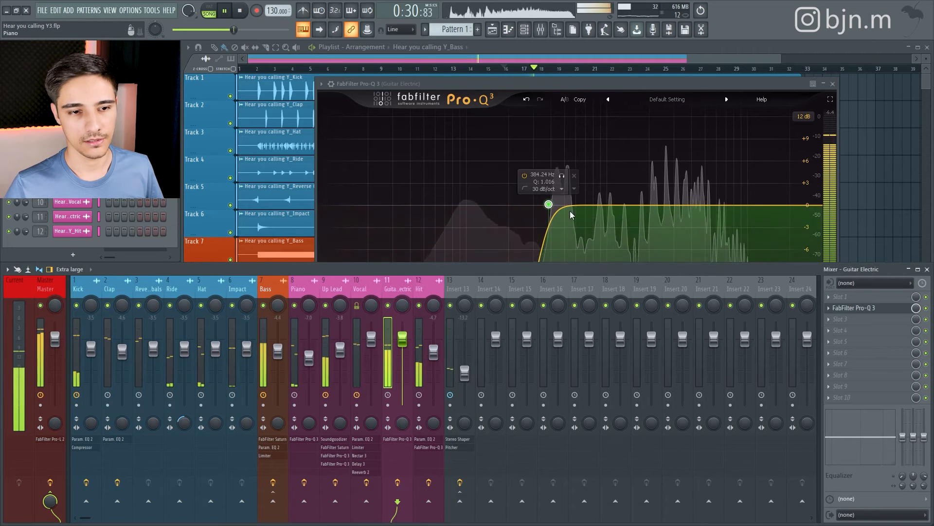
click(581, 86)
key(space)
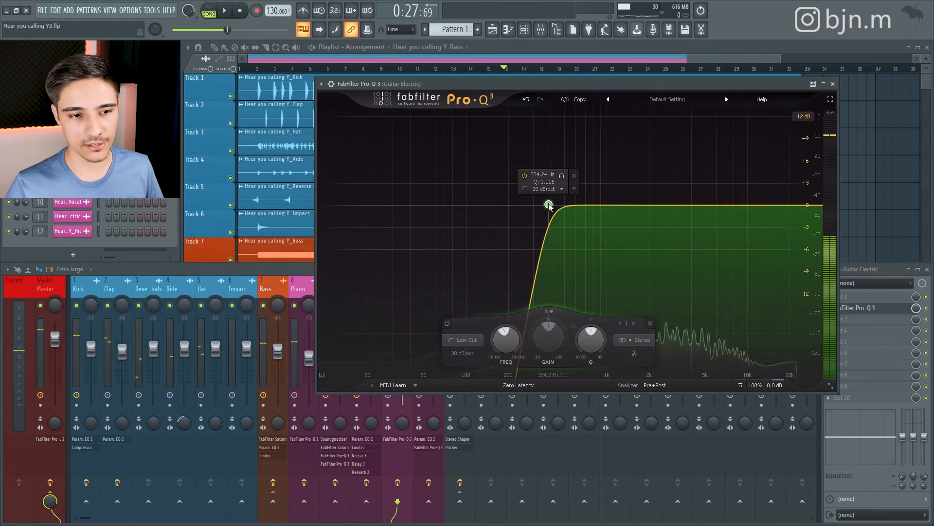
drag(569, 209, 564, 242)
key(space)
scroll(564, 240, up, 4)
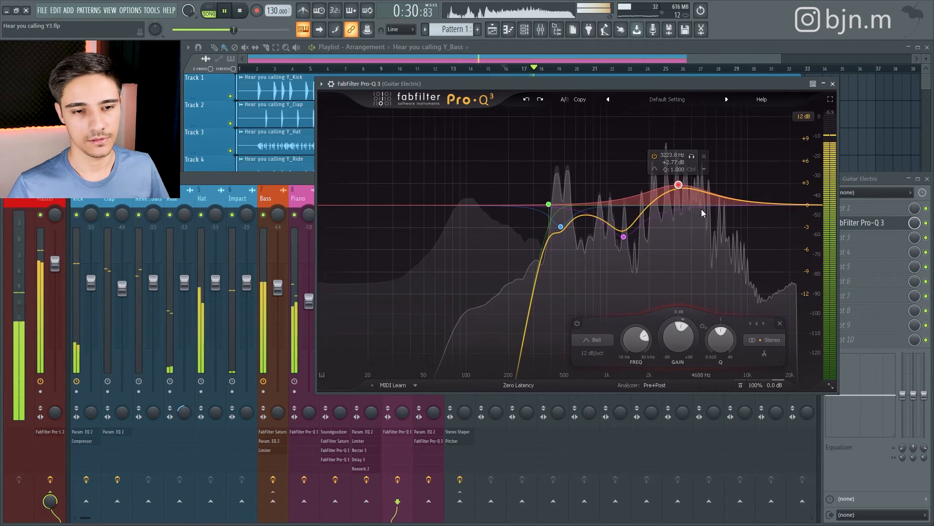
key(space)
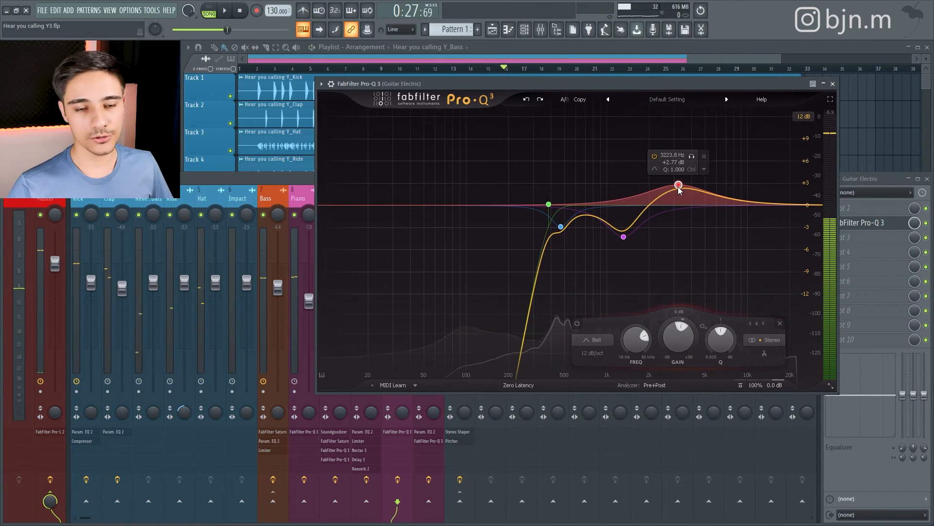
Step: Reshape Guitar Electric's Pro-Q 3 with a +3.16 dB boost at 2199.4 Hz, dips near 850 Hz and 5 kHz, and a high cut
drag(680, 188, 650, 163)
key(space)
drag(624, 236, 714, 154)
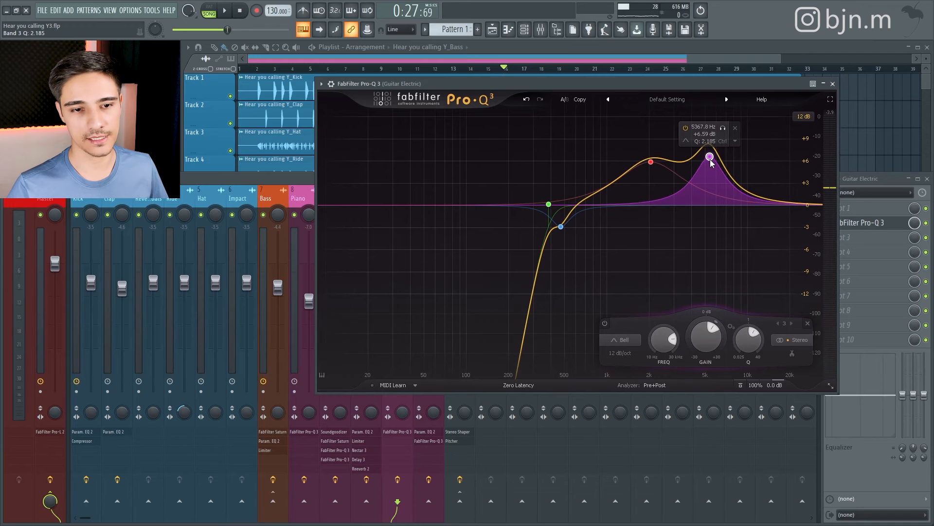
key(space)
drag(706, 235, 705, 238)
click(794, 205)
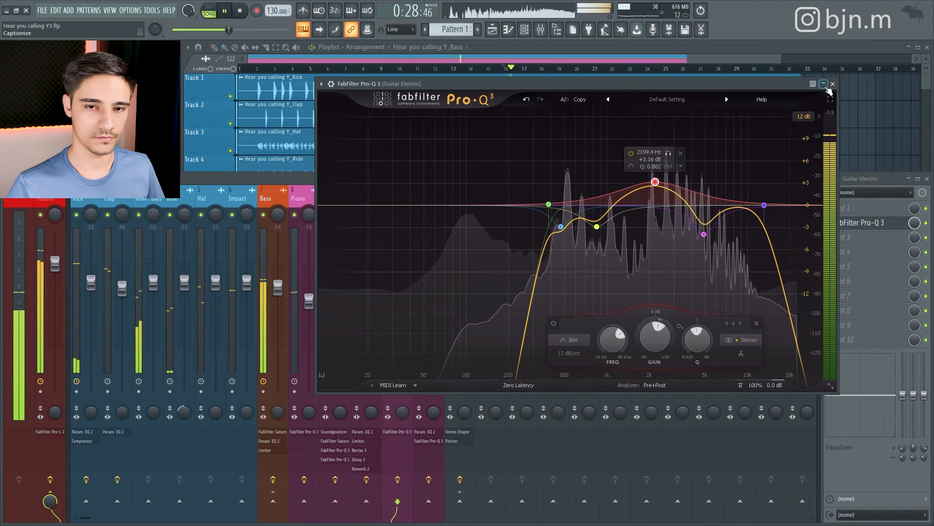
click(832, 84)
Step: Solo Guitar Electric and compare it with its FabFilter Pro-Q 3 bypassed and re-enabled
right_click(388, 215)
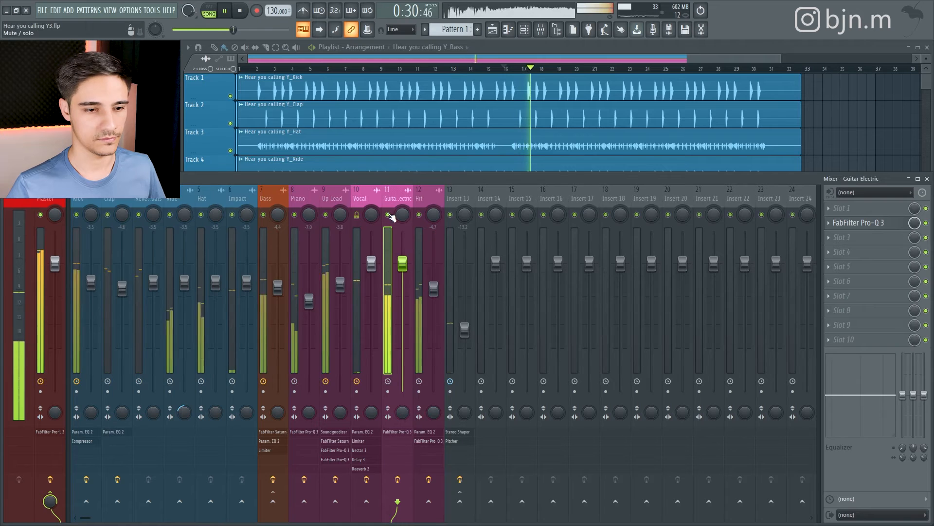
click(926, 222)
click(927, 223)
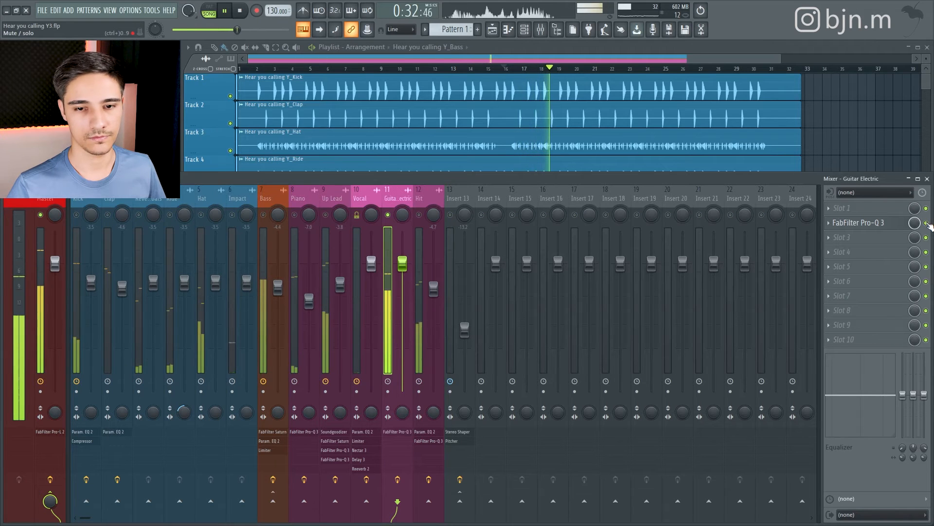
key(space)
Step: Add a Fruity Limiter to slot 4 of Guitar Electric and listen to it
click(859, 252)
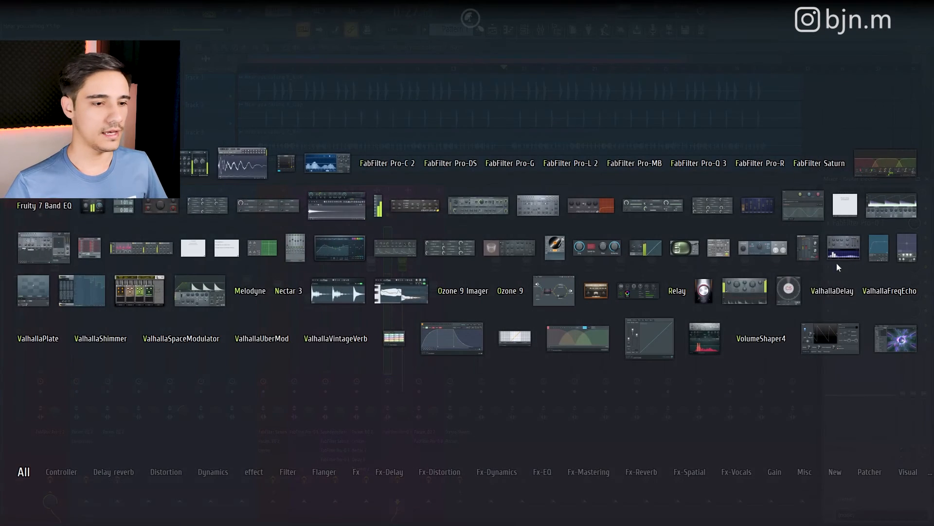
click(908, 222)
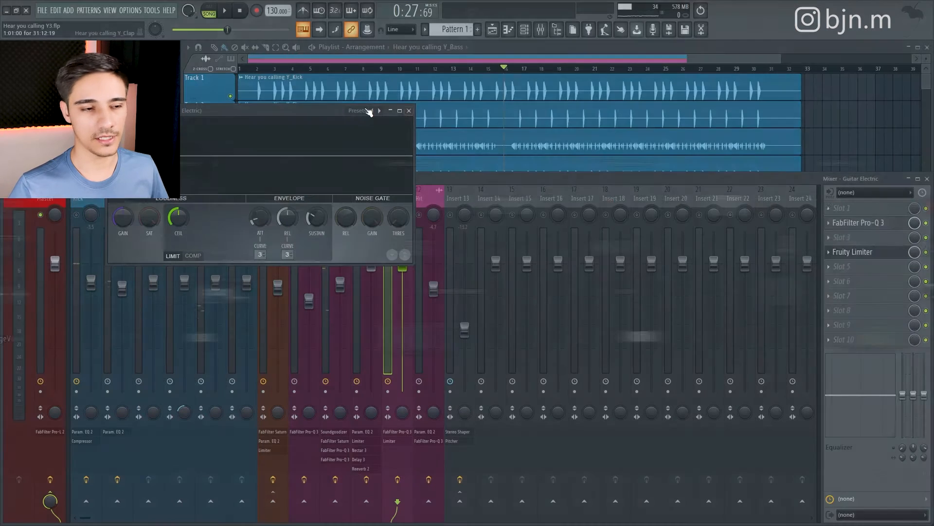
click(500, 327)
key(space)
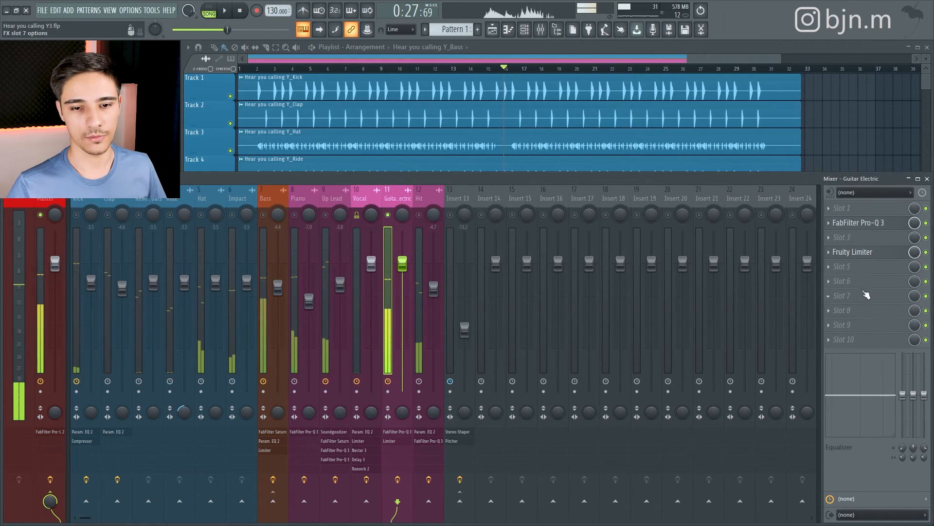
Step: Add ValhallaVintageVerb to Guitar Electric's slot 7 with 27.2 % mix, 400 Hz low cut and 1980s color
key(F8)
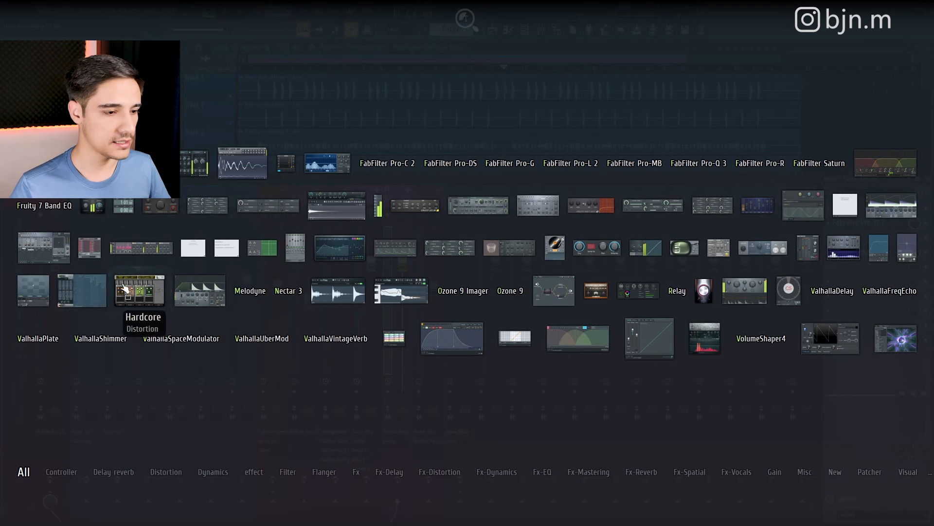
click(336, 338)
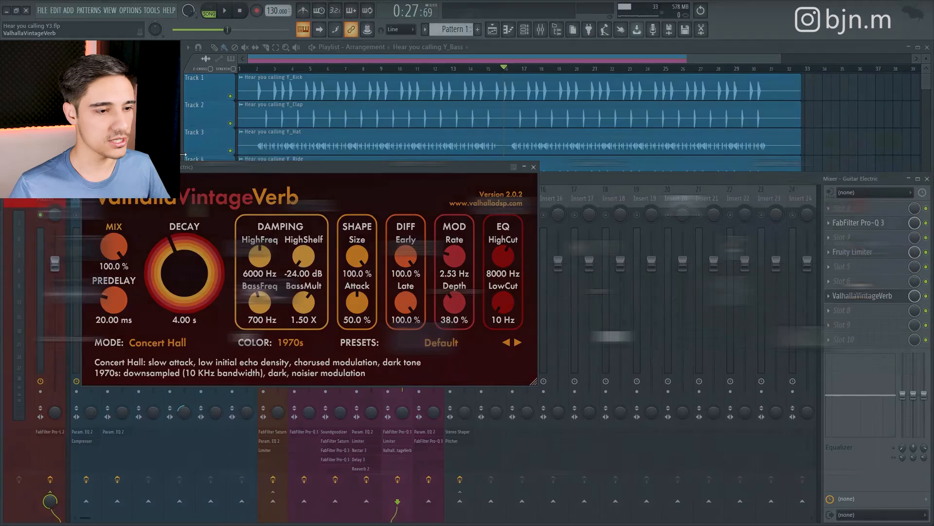
drag(363, 232, 373, 240)
key(space)
click(558, 311)
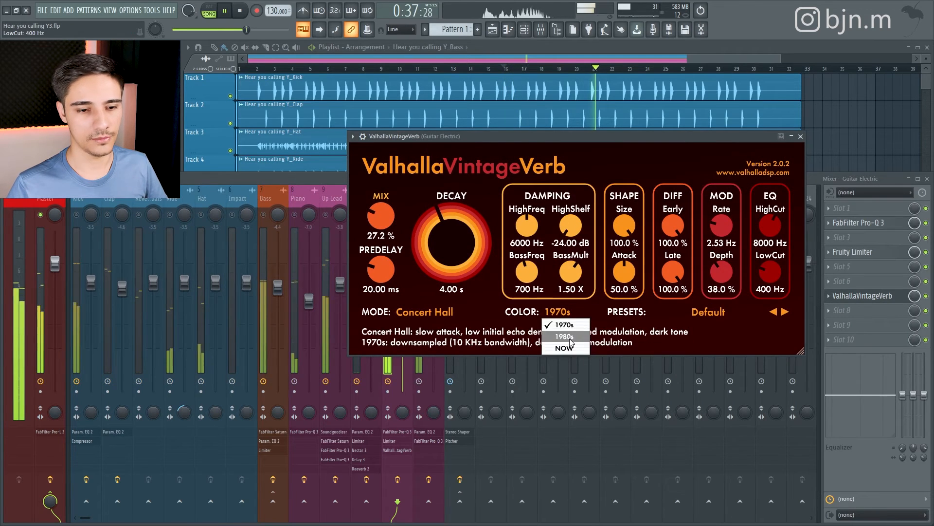
click(572, 343)
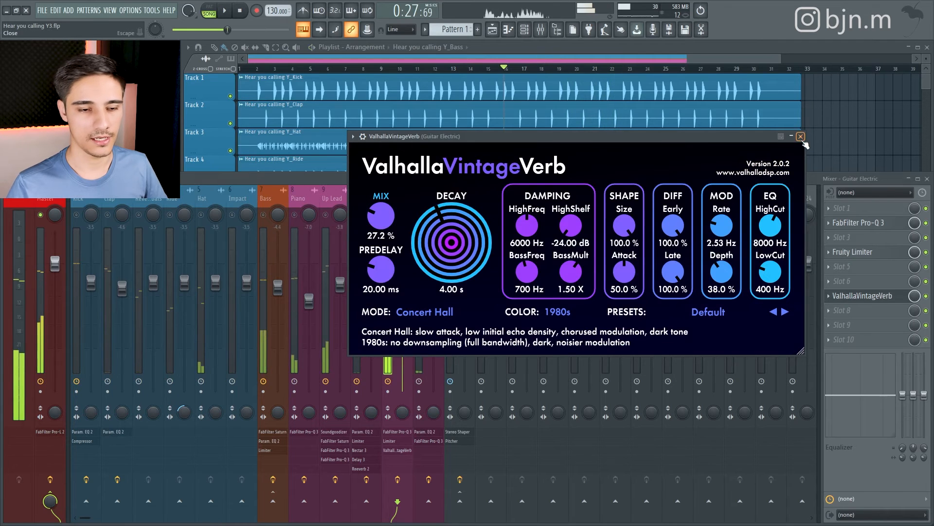
click(801, 136)
Step: Play the full mix with Guitar Electric unsoloed, restarting from around bar 14
key(space)
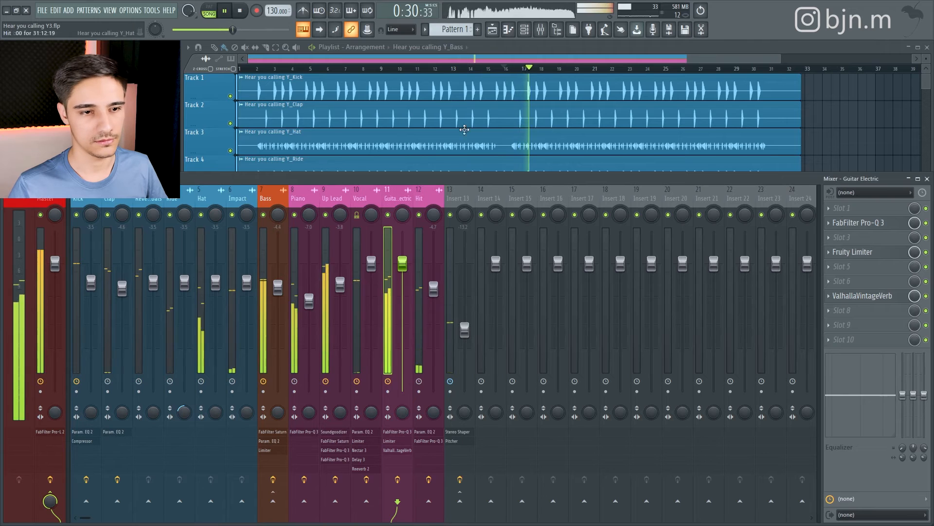
click(479, 70)
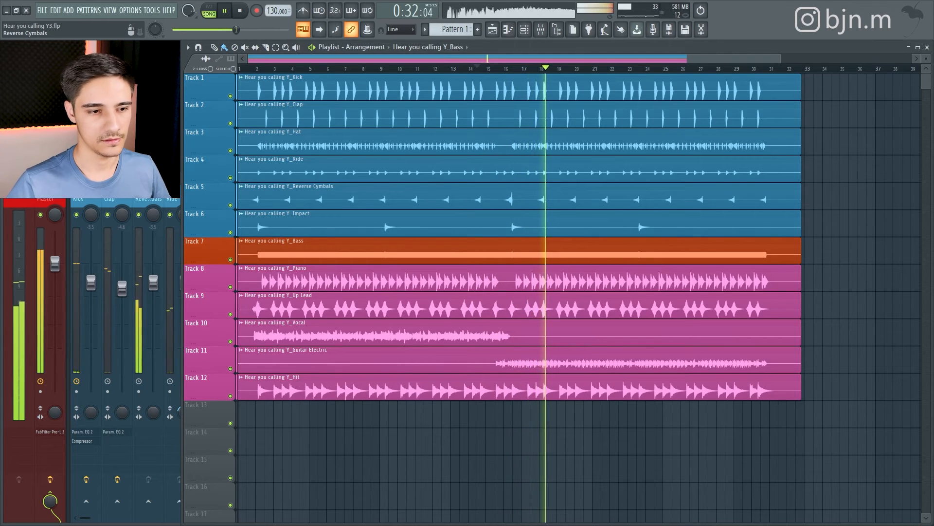
key(space)
Step: Add a FabFilter Pro-Q 3 to the Vocal and move it to slot 3, above Nectar 3
key(alt+p)
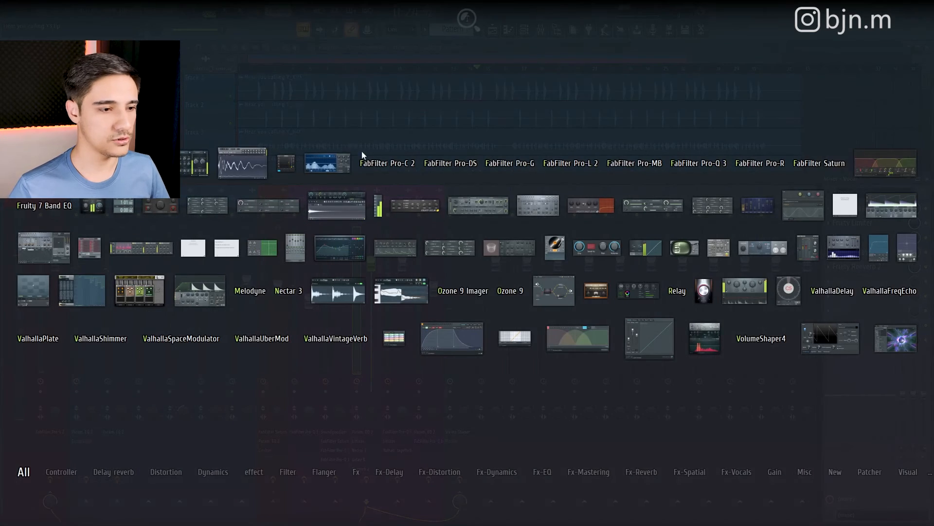
click(710, 166)
drag(849, 288, 847, 237)
key(space)
drag(418, 62, 501, 86)
key(space)
Step: Try a boosted band at about 568 Hz on the Vocal's Pro-Q 3 during playback, remove it and close the equalizer
key(space)
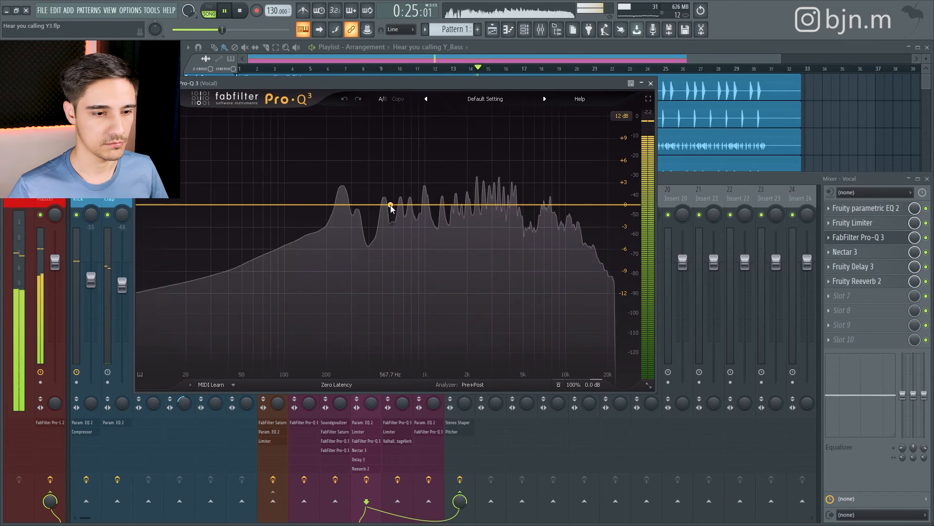
drag(391, 204, 393, 175)
key(space)
click(419, 145)
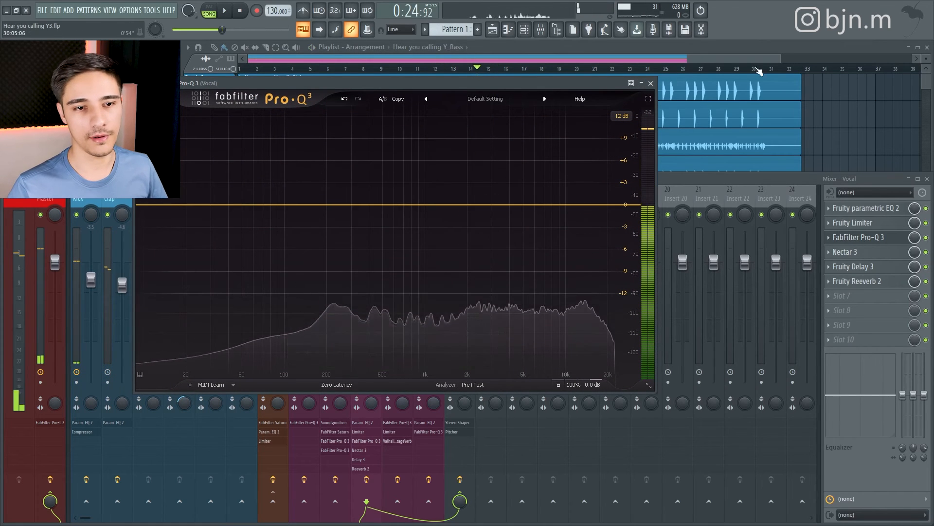
click(849, 237)
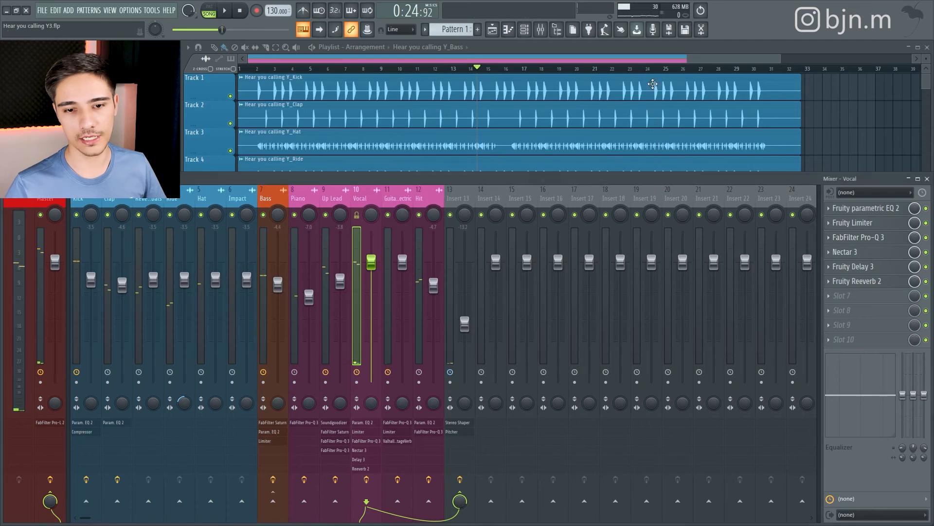
Step: Set the output width of the Vocal's Nectar 3 to 15 while the mix plays
click(846, 253)
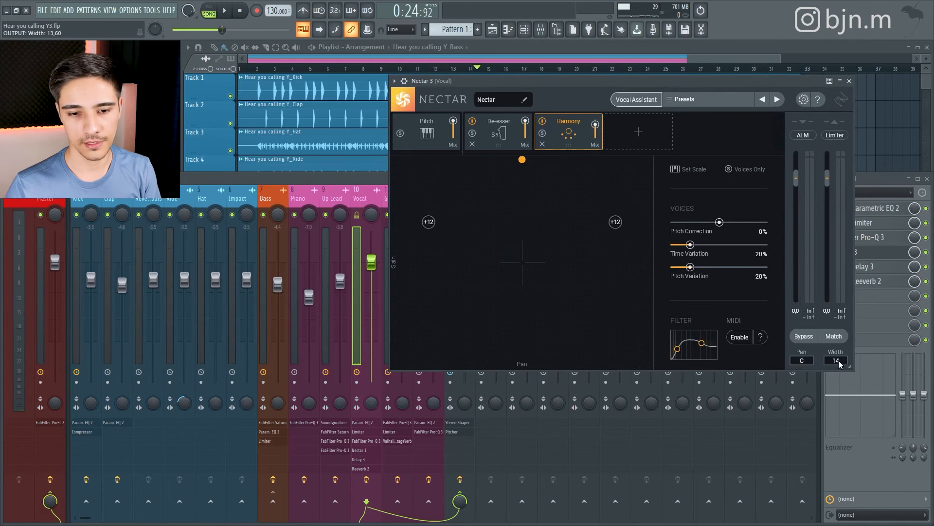
key(space)
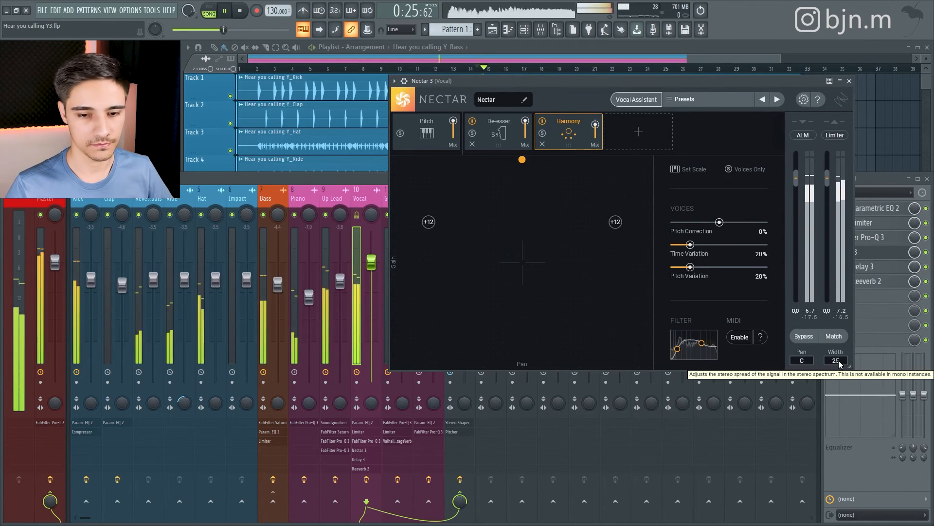
double_click(839, 362)
key(Return)
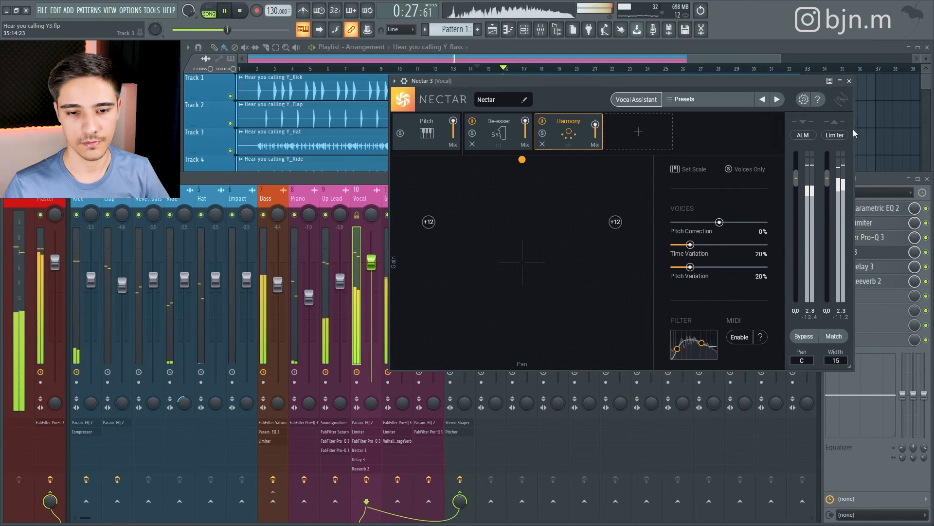
click(849, 81)
key(space)
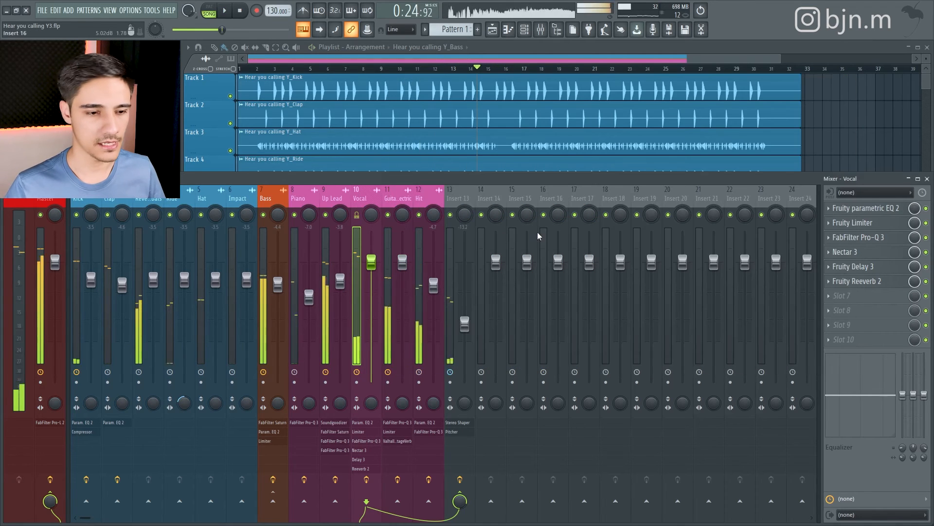
Step: Lower the Hit and Up Lead faders to -5.0 dB each during playback
key(space)
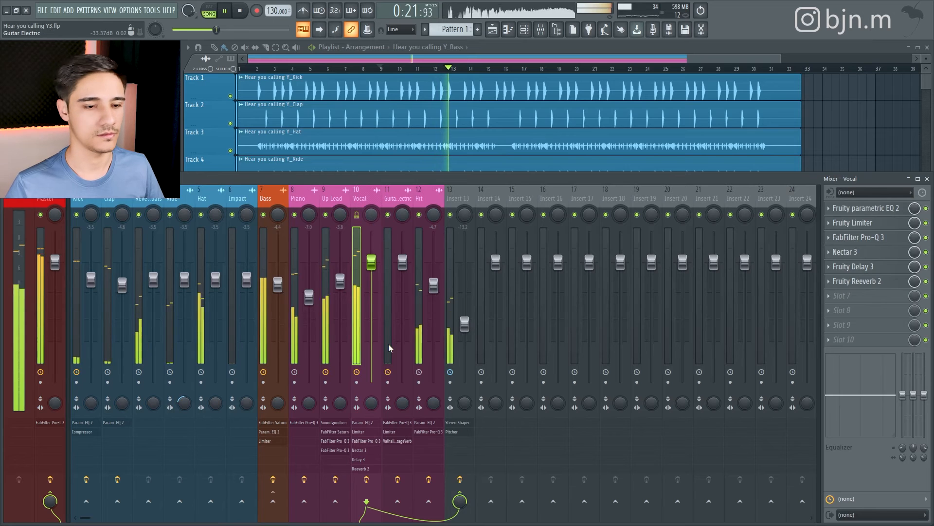
drag(429, 298, 431, 300)
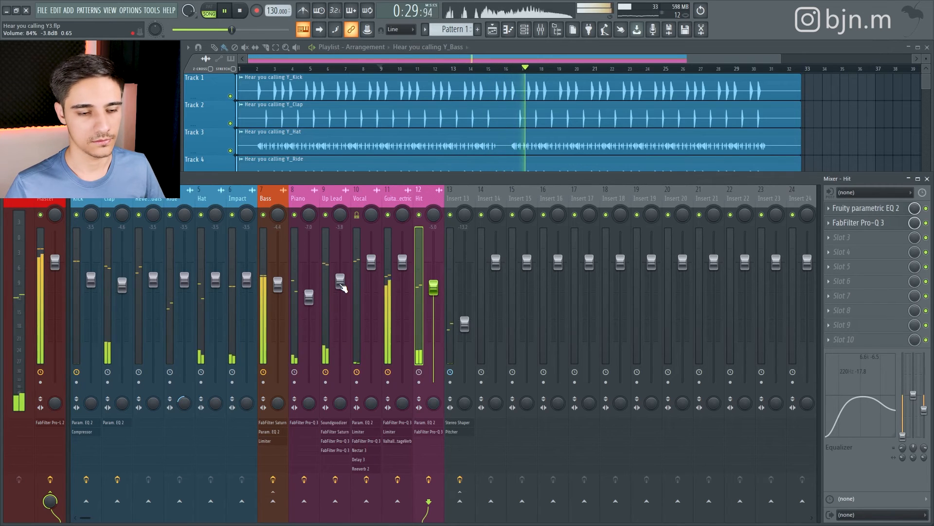
key(space)
key(space)
drag(342, 287, 343, 291)
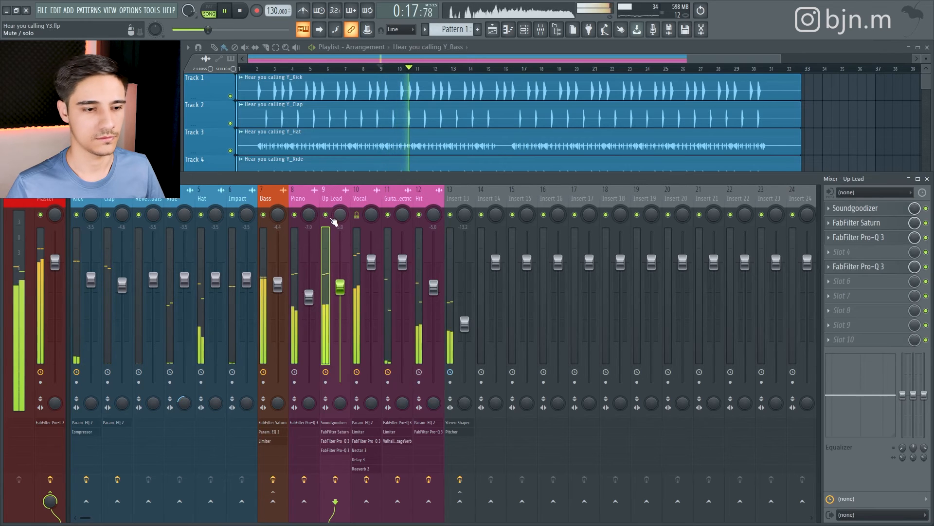
Step: Audition Up Lead soloed alongside the Vocal, listen to the Vocal soloed with its Insert 13 send, and return to the full mix
right_click(326, 215)
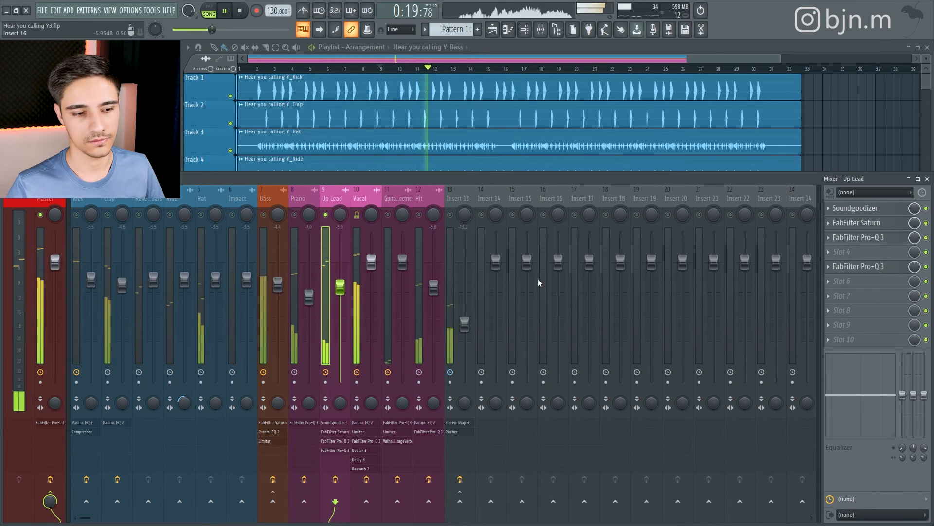
click(336, 479)
click(336, 479)
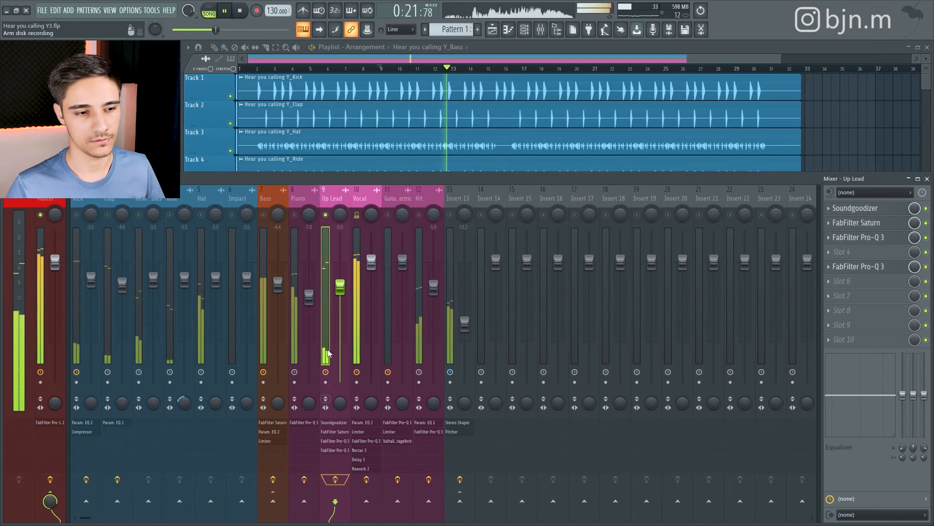
right_click(329, 215)
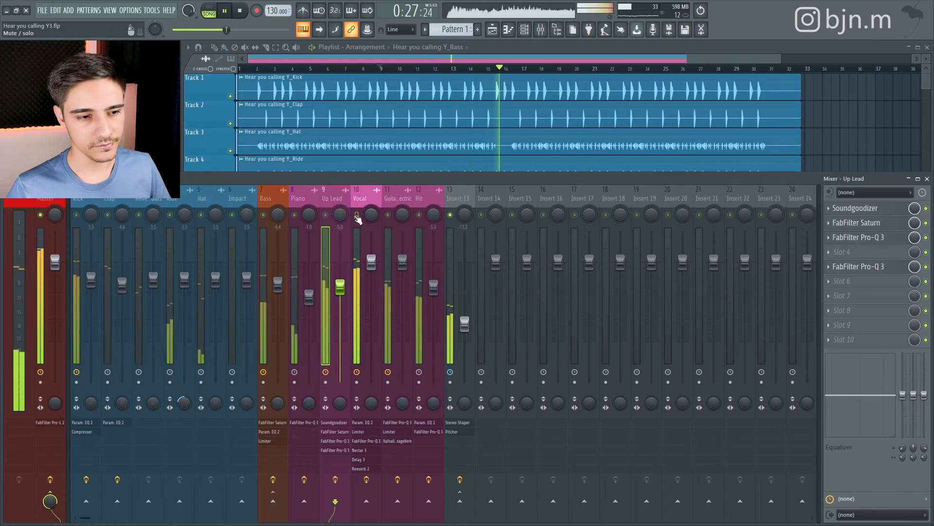
right_click(357, 216)
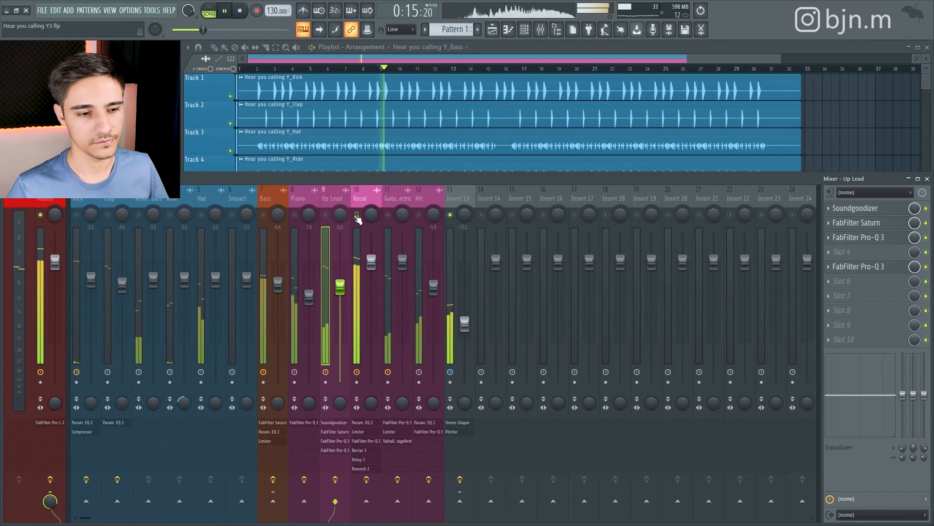
right_click(358, 216)
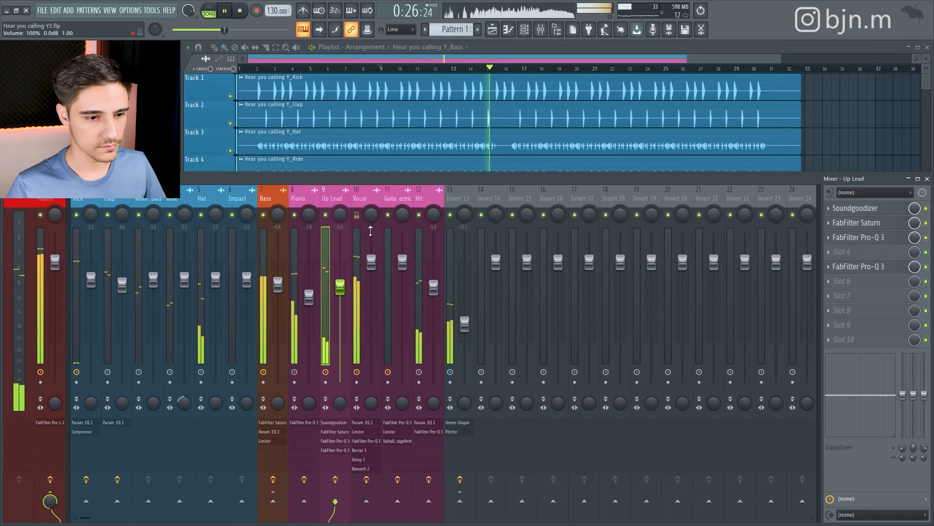
key(space)
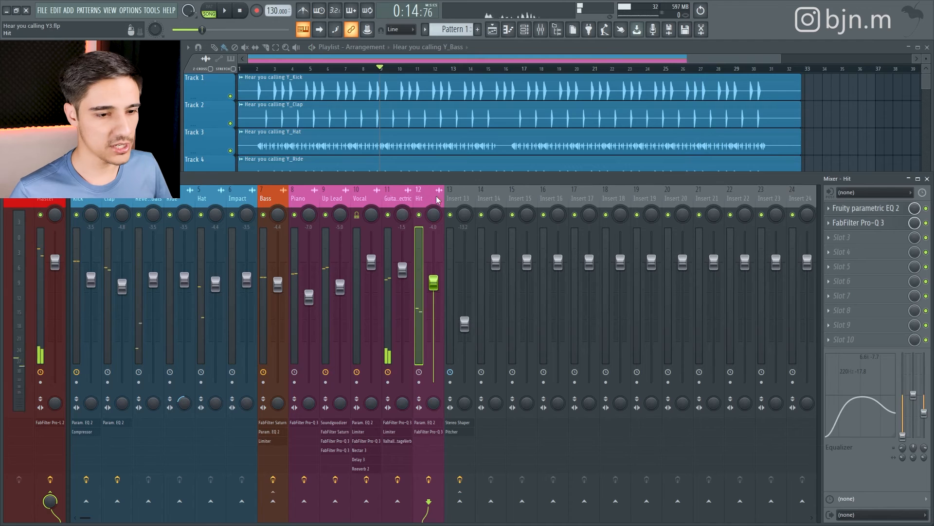
Step: Move the mixer selection from the Hit track back to the Hat track
key(Left)
key(Left)
key(Left)
key(Left)
key(Left)
key(Left)
key(Left)
key(Left)
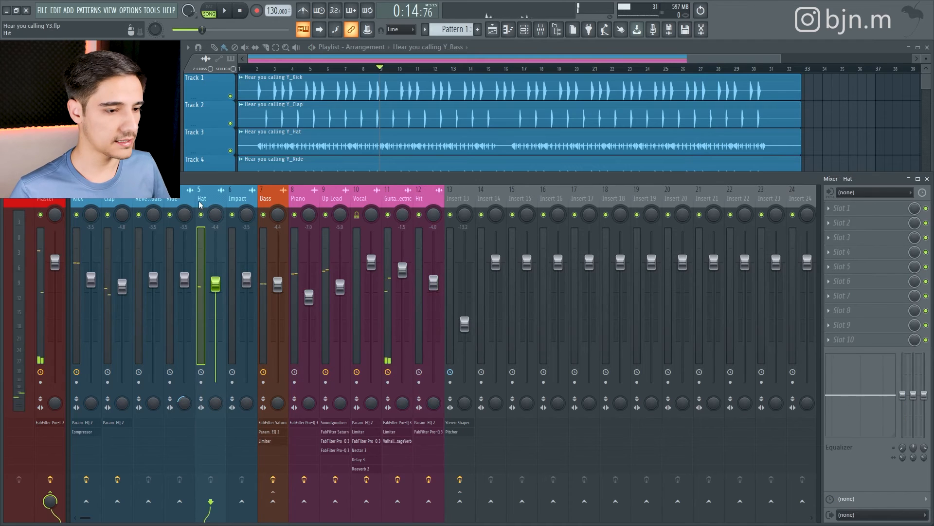
click(57, 197)
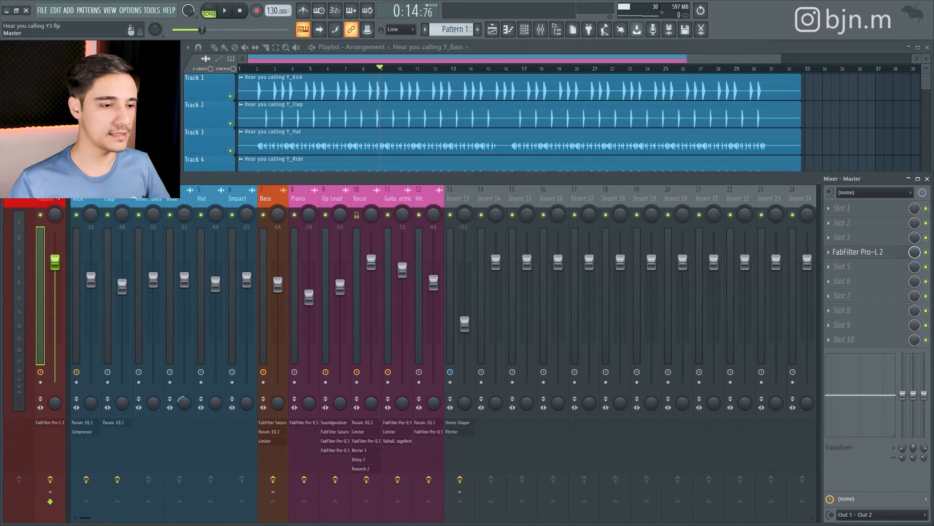
click(202, 189)
click(336, 188)
click(430, 185)
click(336, 186)
click(292, 191)
Step: Review the EQ curves in the Bass track's Fruity parametric EQ 2 and the Piano track's FabFilter Pro-Q 3, closing each plugin
drag(292, 190, 281, 209)
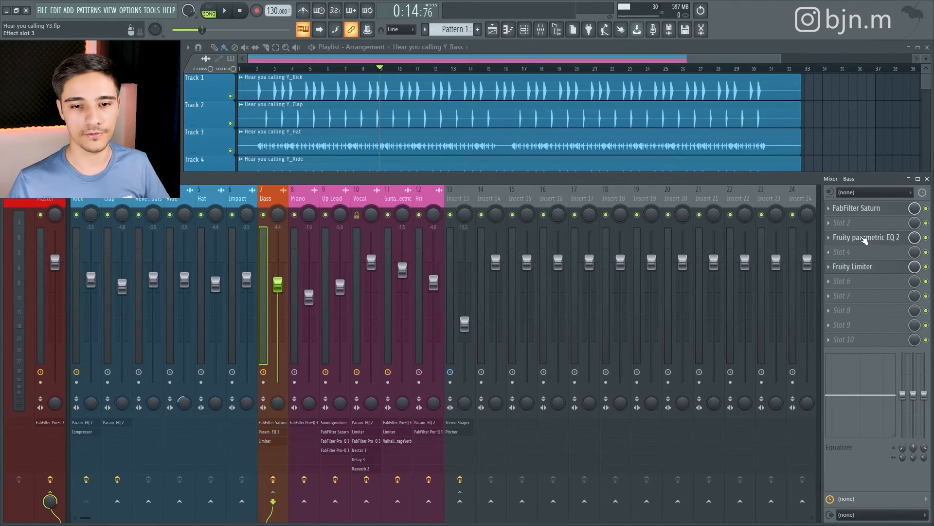
click(863, 240)
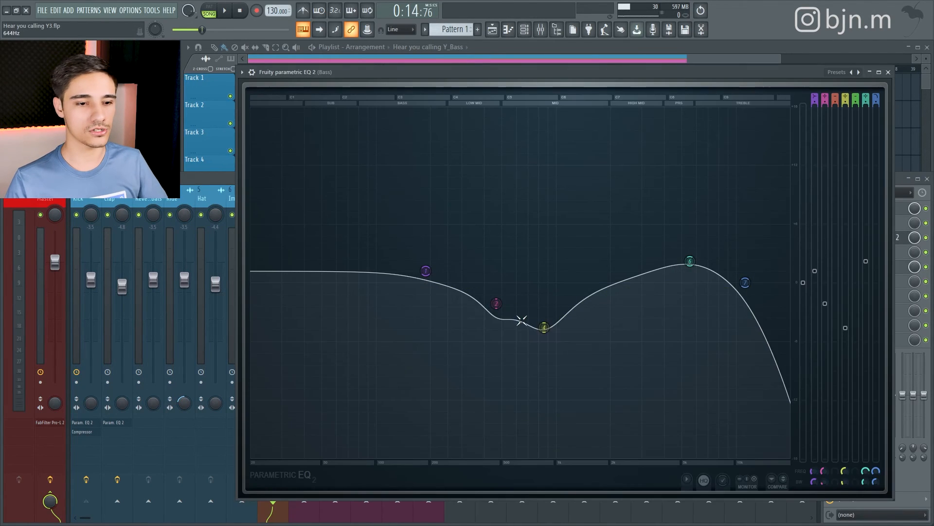
click(888, 72)
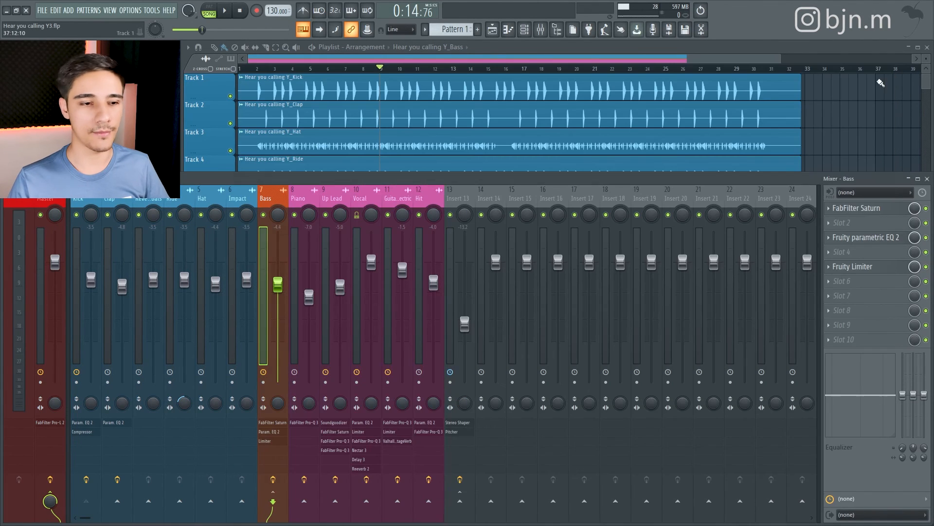
click(307, 234)
click(866, 239)
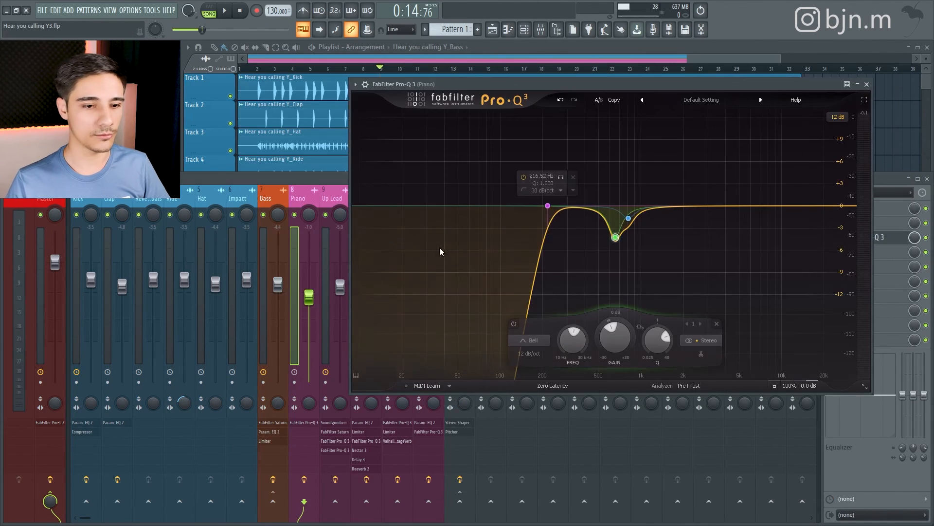
click(867, 84)
Step: Inspect both FabFilter Pro-Q 3 instances on the Up Lead track, close them, and select the Hit track
click(334, 316)
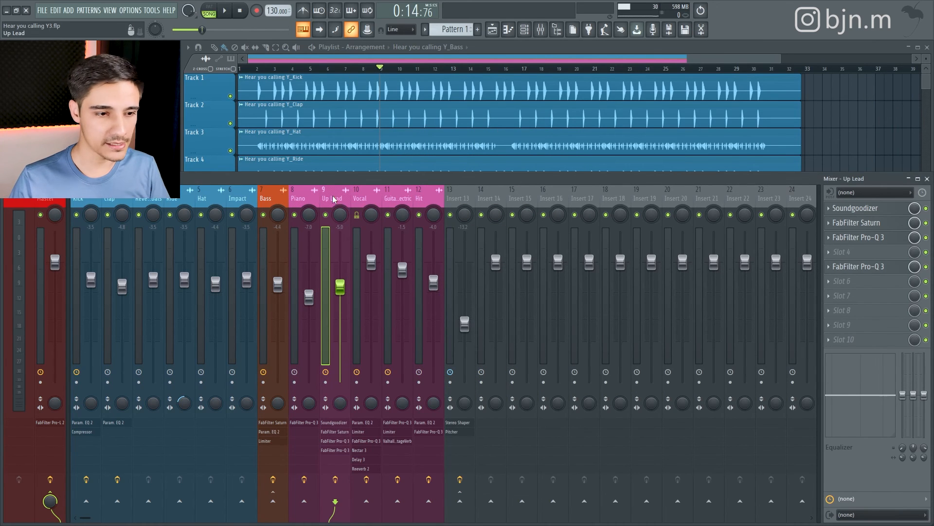
click(374, 196)
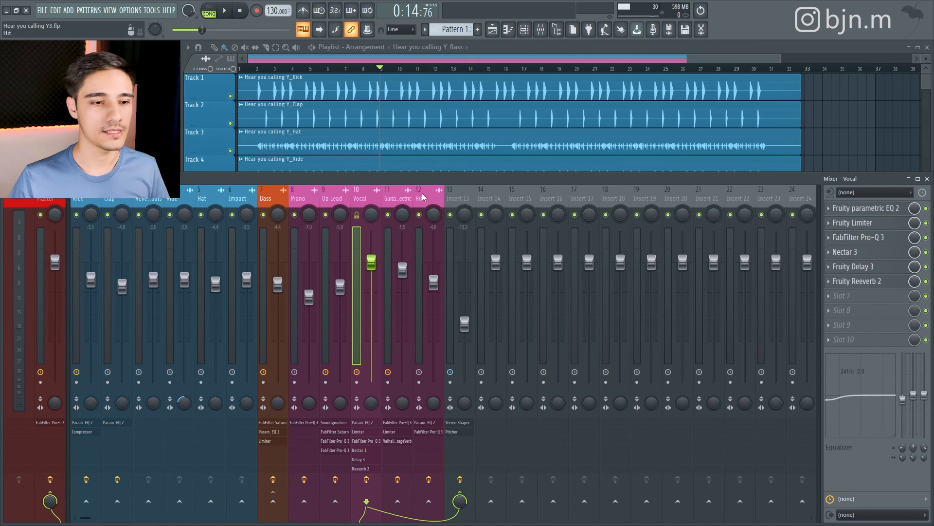
click(339, 203)
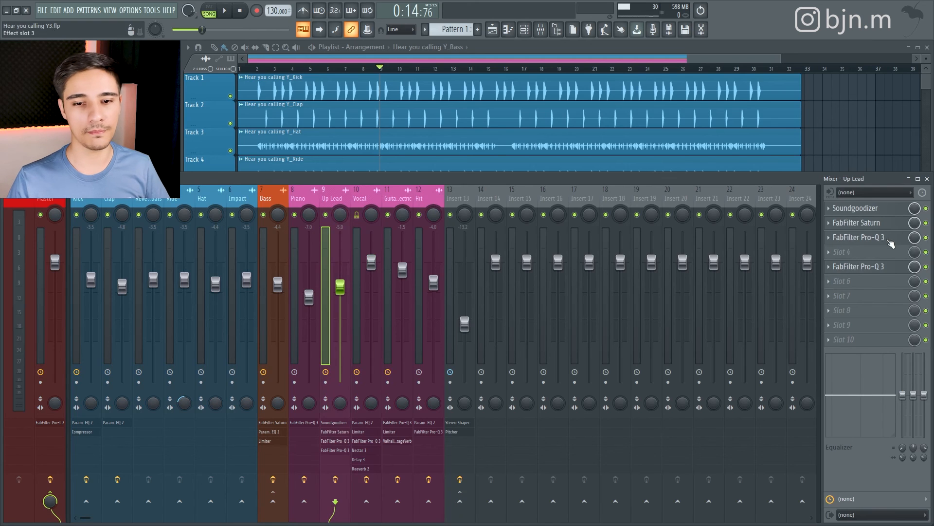
click(875, 267)
click(909, 107)
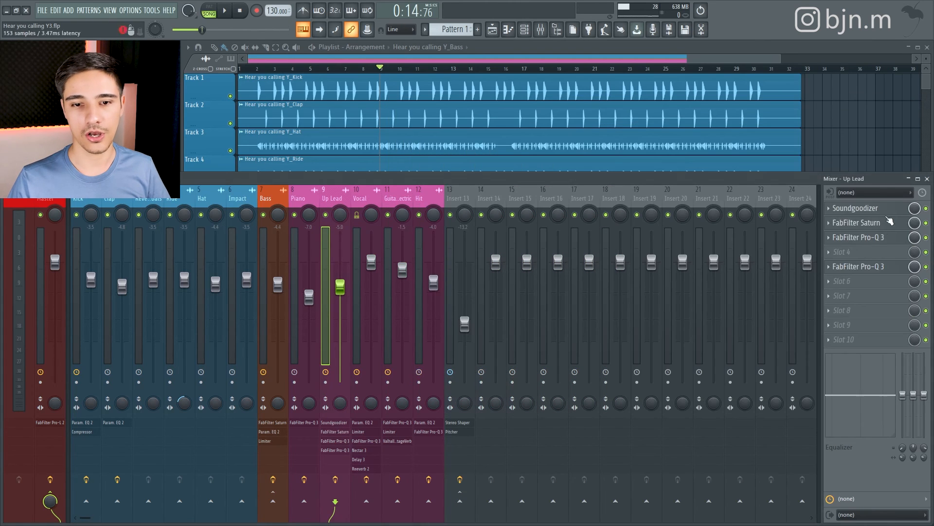
click(885, 238)
click(812, 86)
click(436, 202)
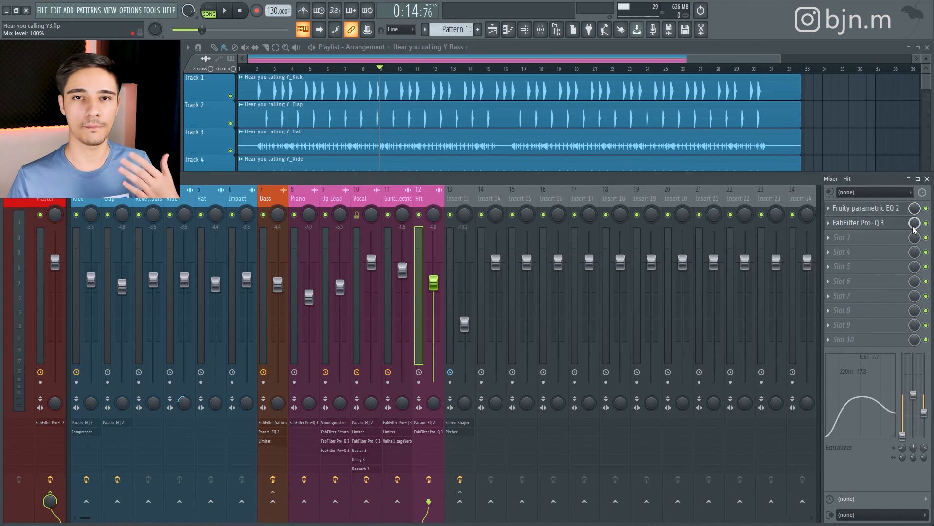